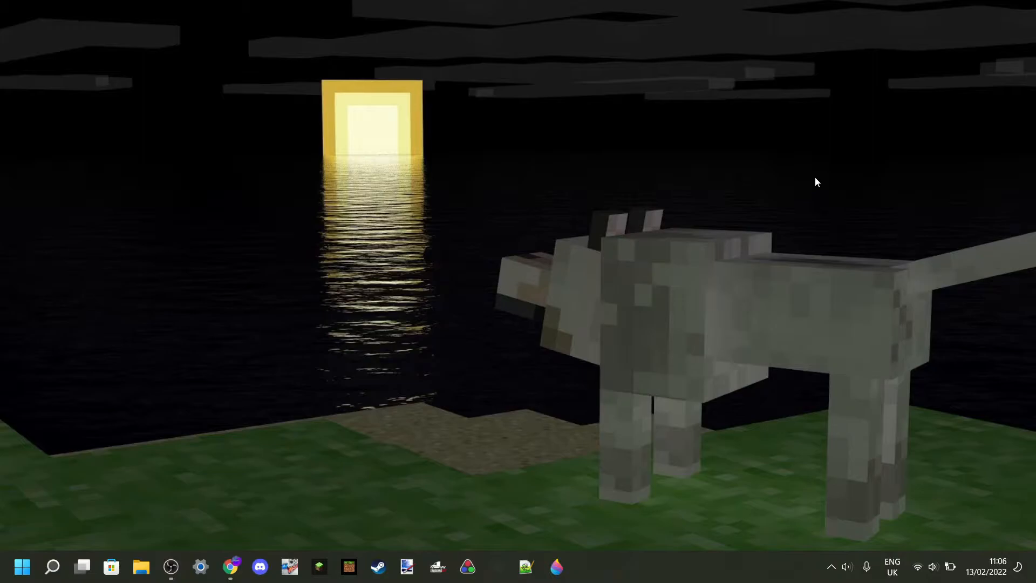
# Open the %appdata% folder through the Windows Run dialog
pyautogui.press('super+r')
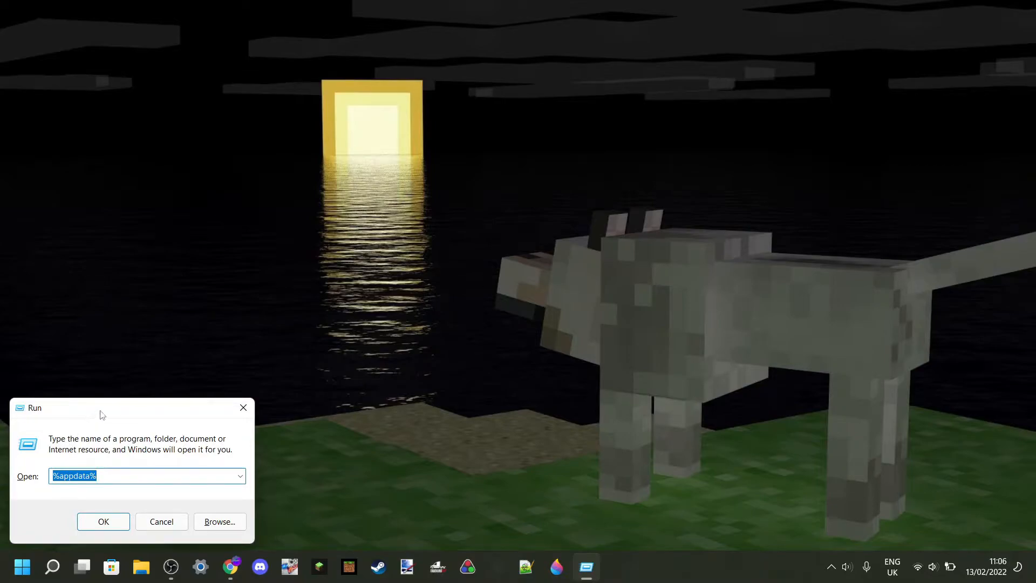
pyautogui.moveTo(100, 414); pyautogui.dragTo(168, 356)
pyautogui.click(140, 420)
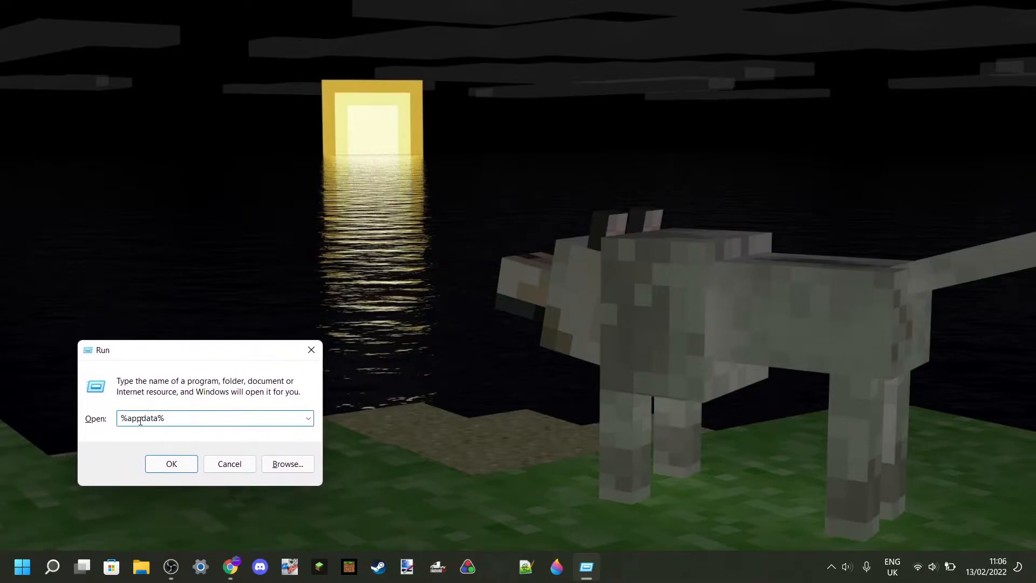
pyautogui.moveTo(126, 420); pyautogui.dragTo(164, 420)
pyautogui.click(166, 419)
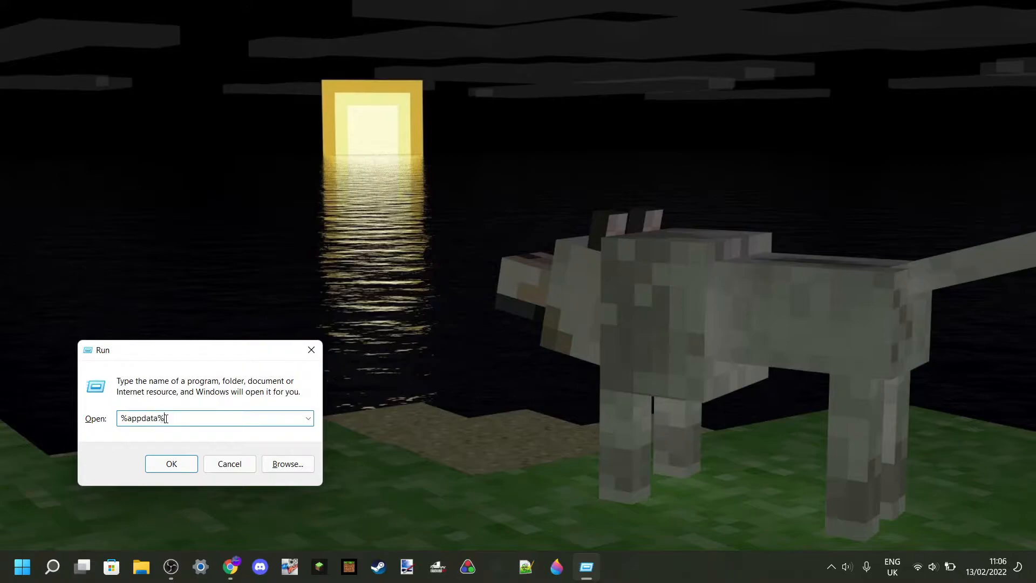
pyautogui.click(178, 467)
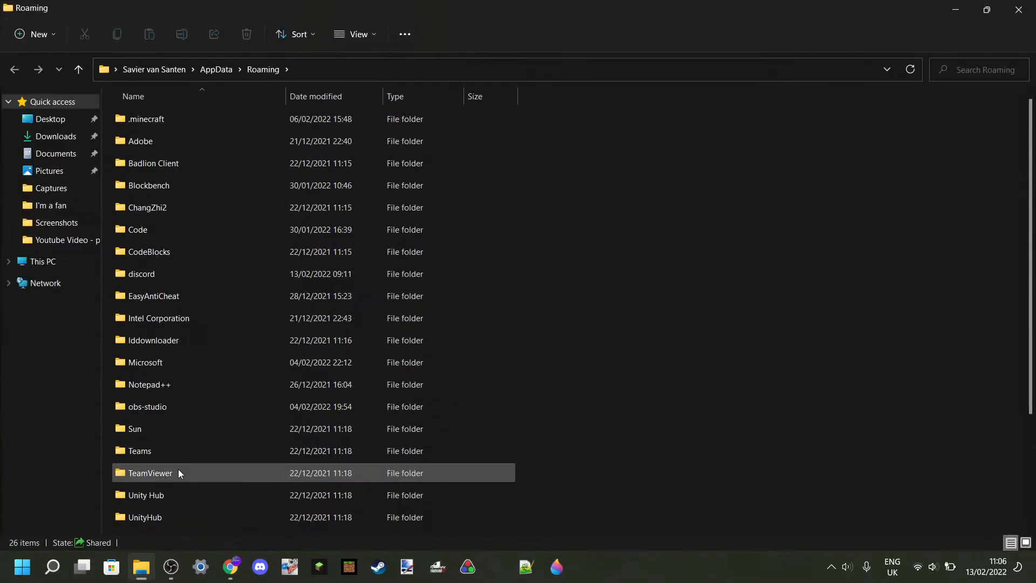
# Go up to the parent AppData folder and return to its Roaming subfolder
pyautogui.click(216, 69)
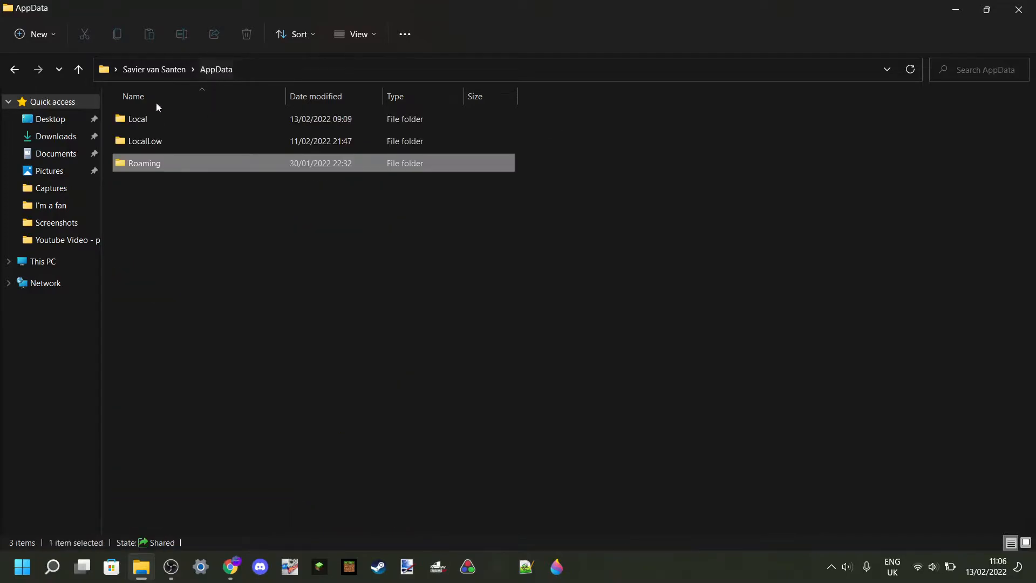
pyautogui.click(178, 182)
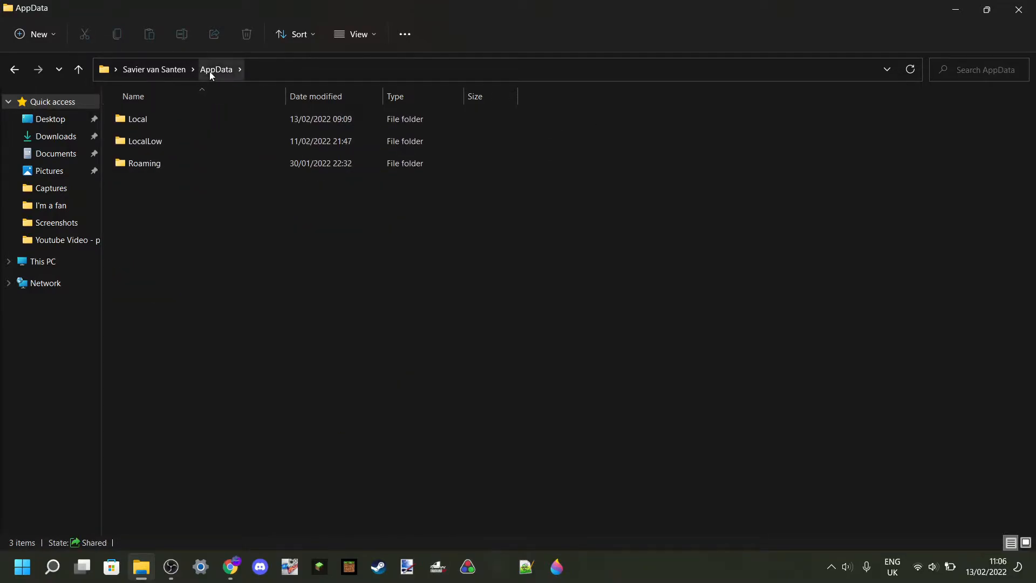
pyautogui.moveTo(109, 114); pyautogui.dragTo(107, 152)
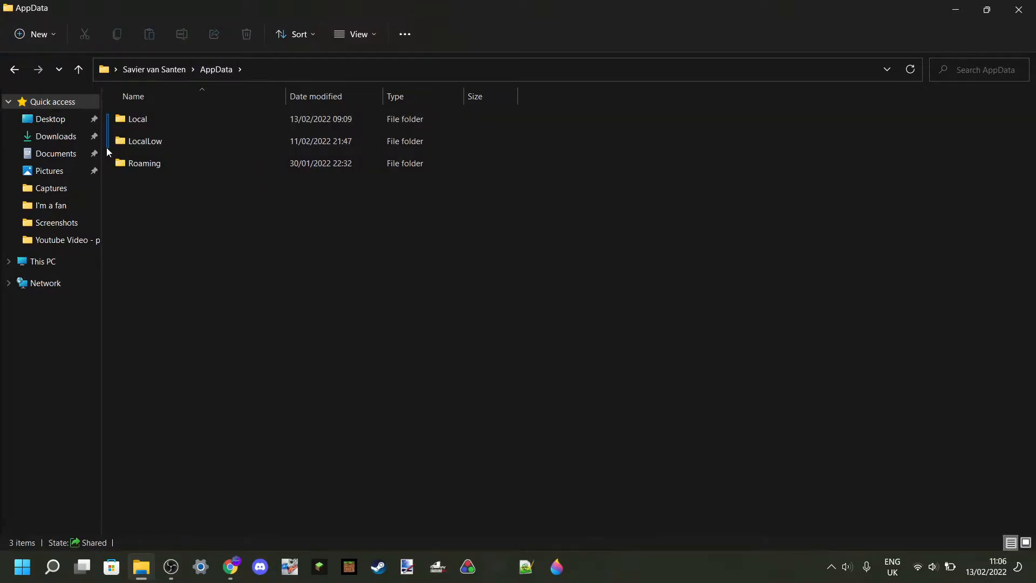
pyautogui.doubleClick(147, 164)
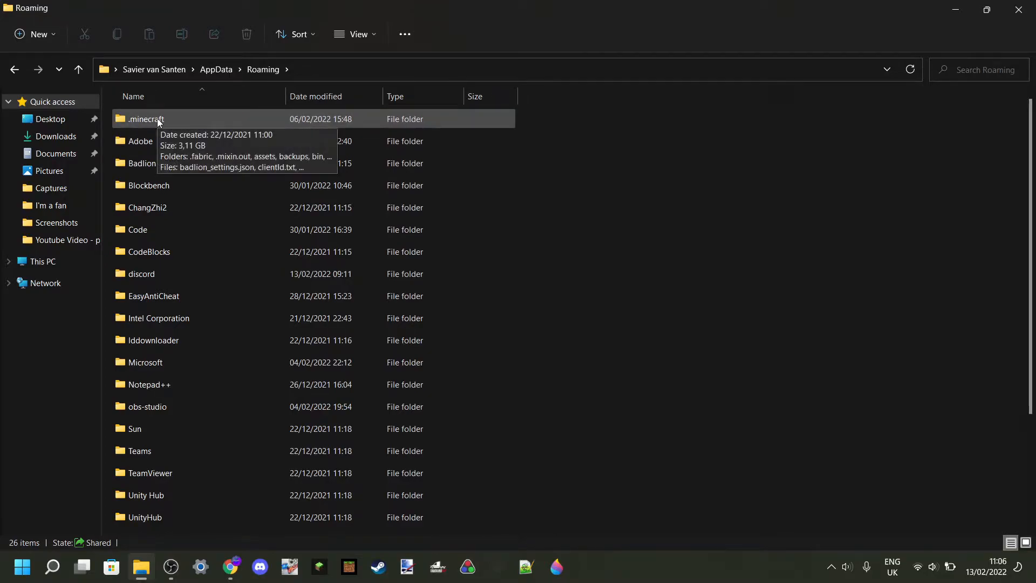
# Open the .minecraft folder and go into its versions subfolder
pyautogui.doubleClick(158, 120)
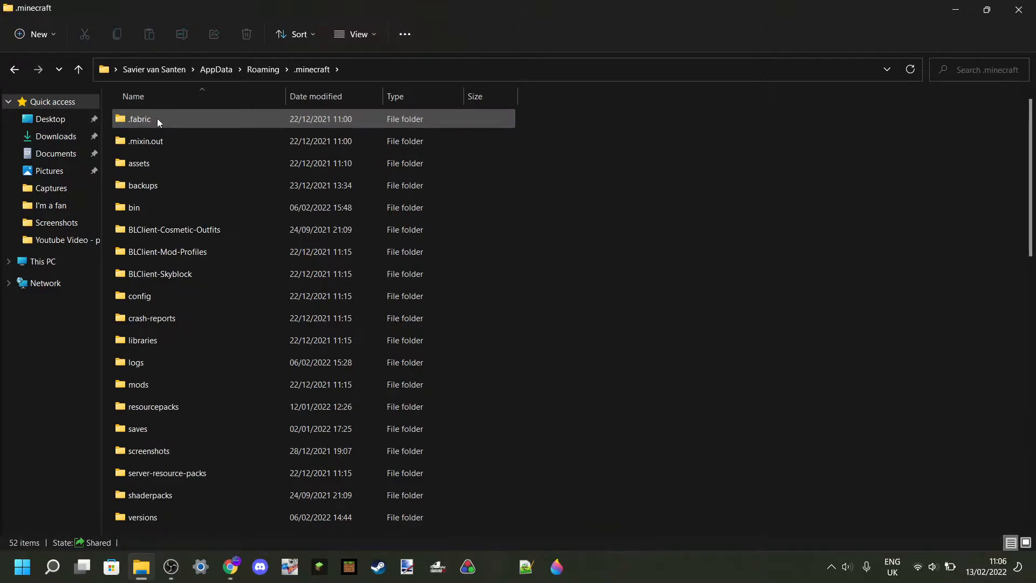
pyautogui.scroll(-1, 214, 175)
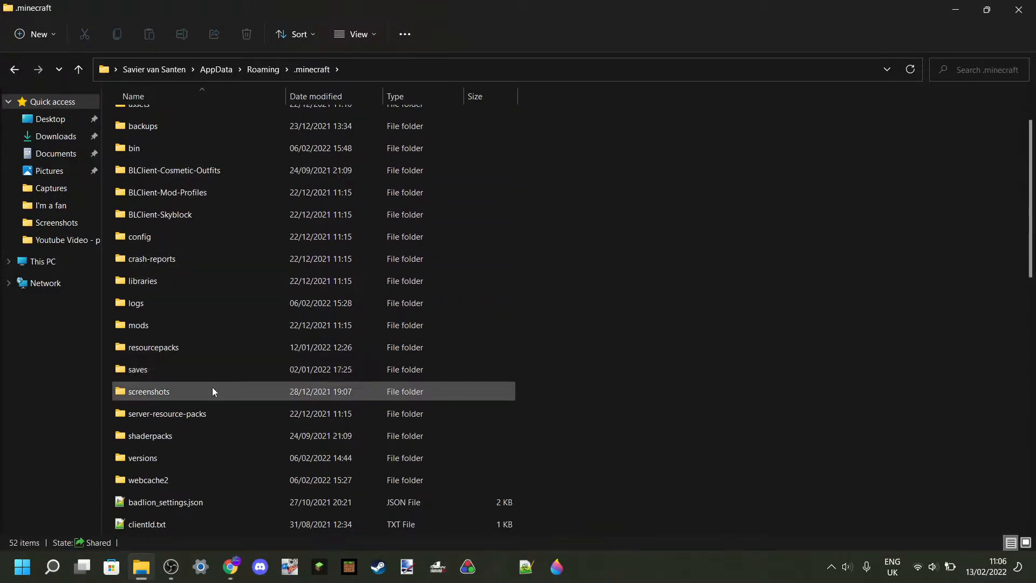
pyautogui.doubleClick(171, 458)
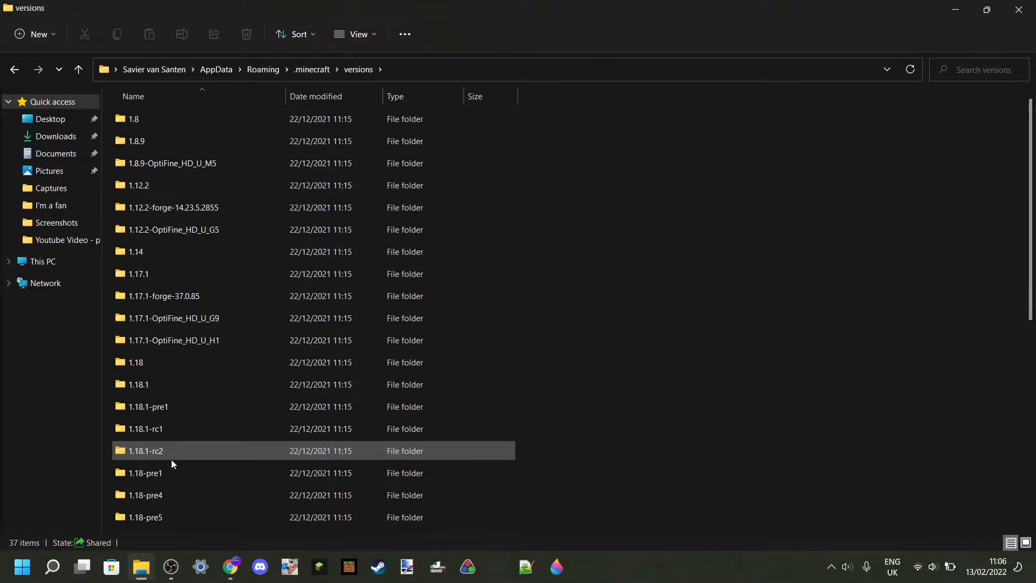
# Look through the list of installed Minecraft version folders
pyautogui.scroll(-2, 519, 254)
pyautogui.scroll(-4, 520, 264)
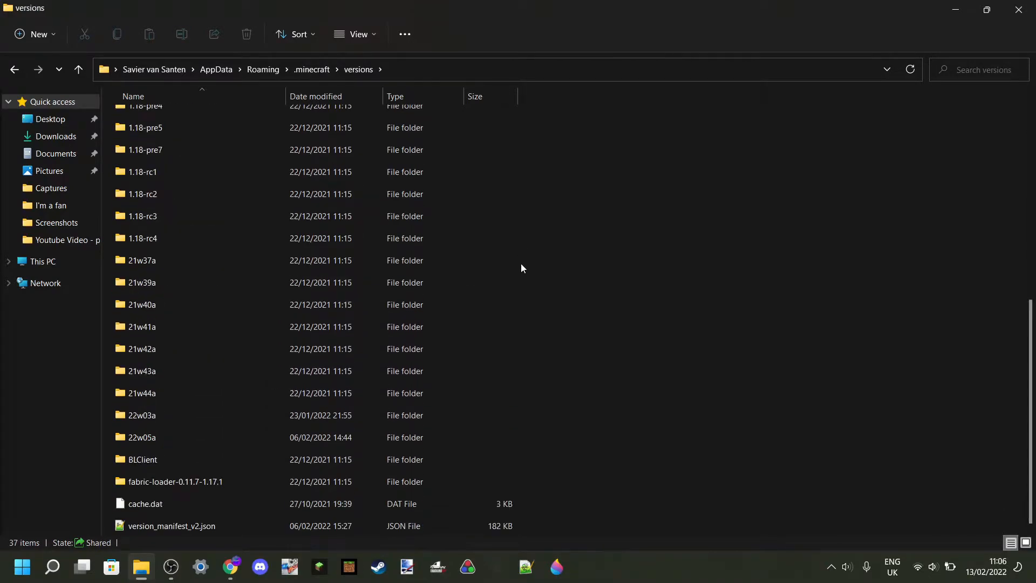
pyautogui.scroll(6, 521, 268)
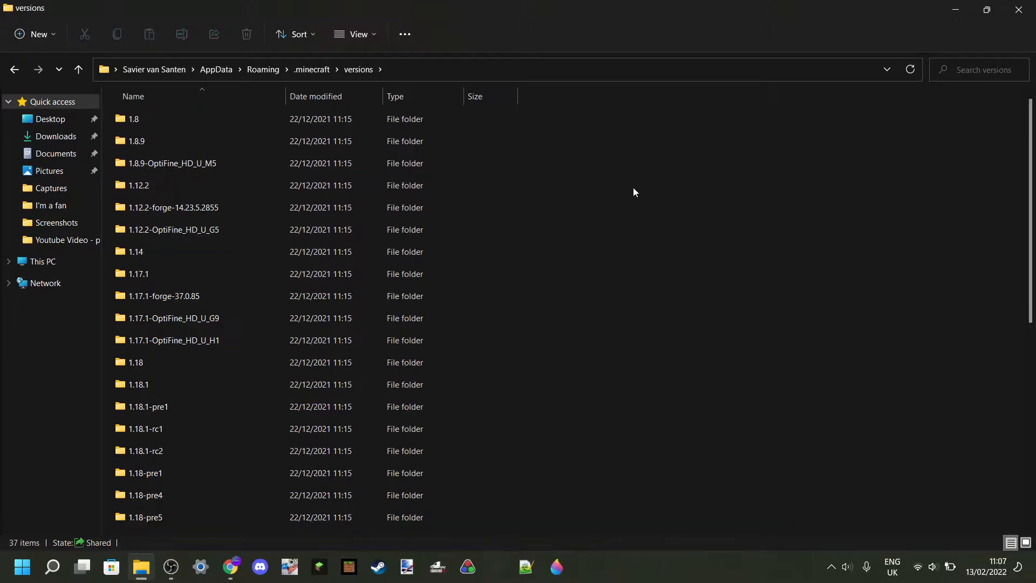
pyautogui.moveTo(570, 118); pyautogui.dragTo(581, 467)
pyautogui.scroll(-2, 566, 375)
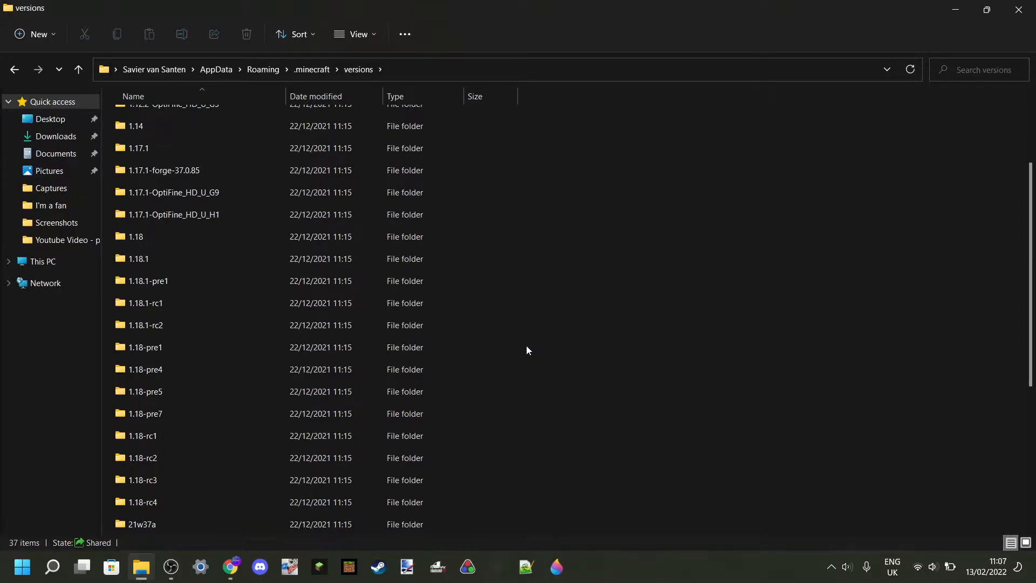
pyautogui.scroll(-2, 527, 347)
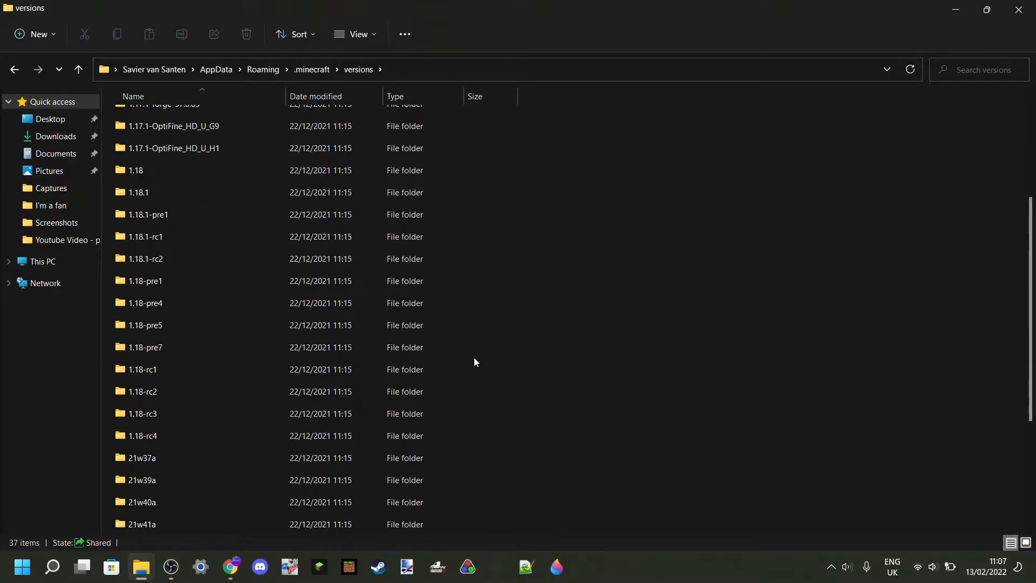
pyautogui.scroll(-2, 508, 374)
pyautogui.scroll(6, 500, 367)
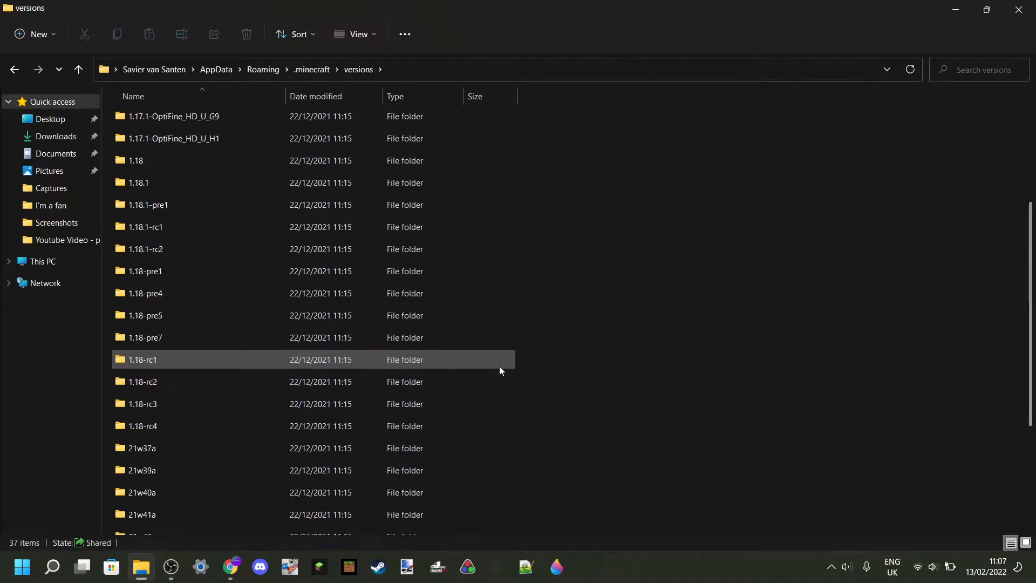
pyautogui.scroll(-1, 242, 348)
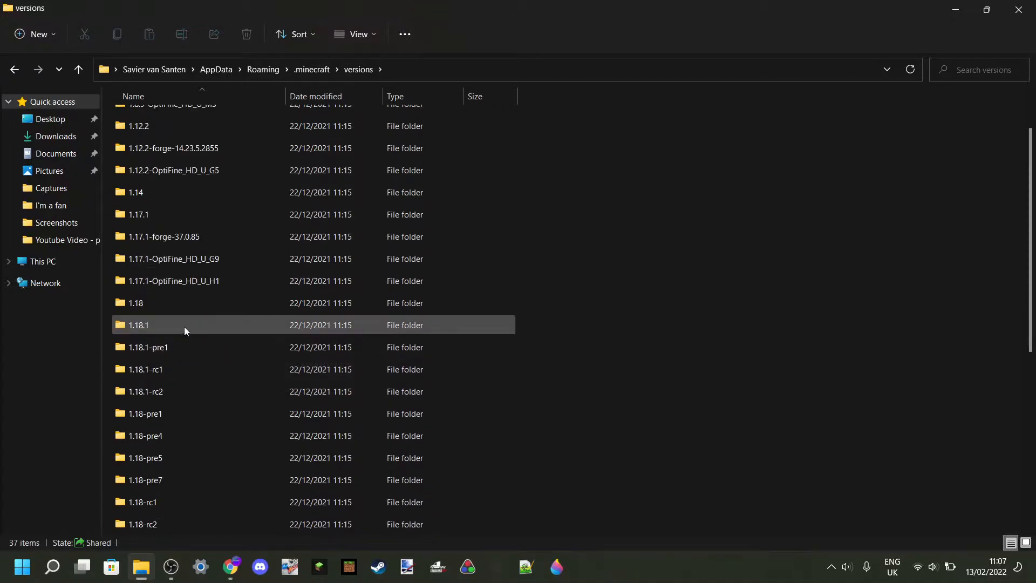
# Copy 1.18.1.jar from the 1.18.1 version folder and close the folder window
pyautogui.moveTo(184, 326)
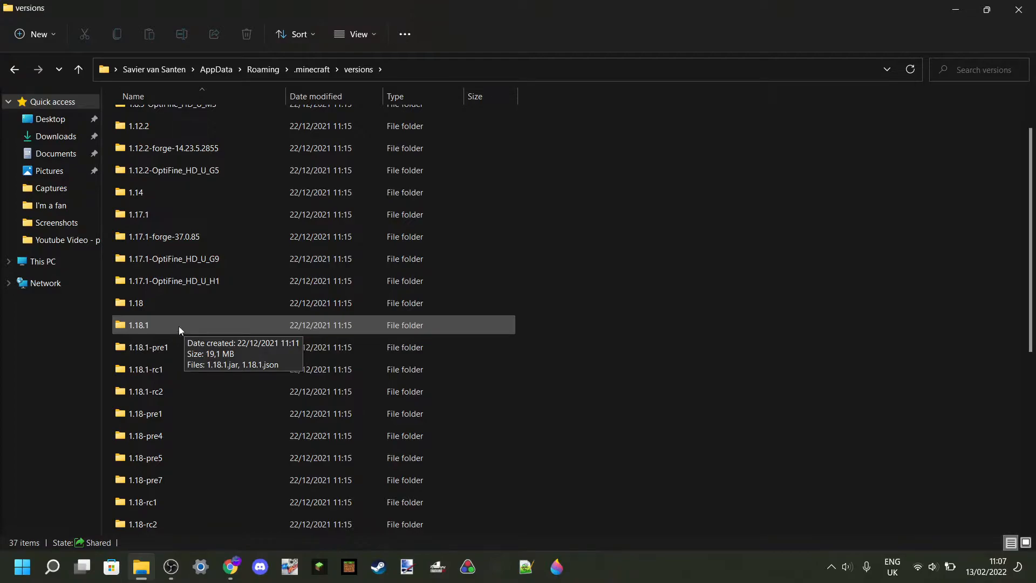
pyautogui.doubleClick(179, 326)
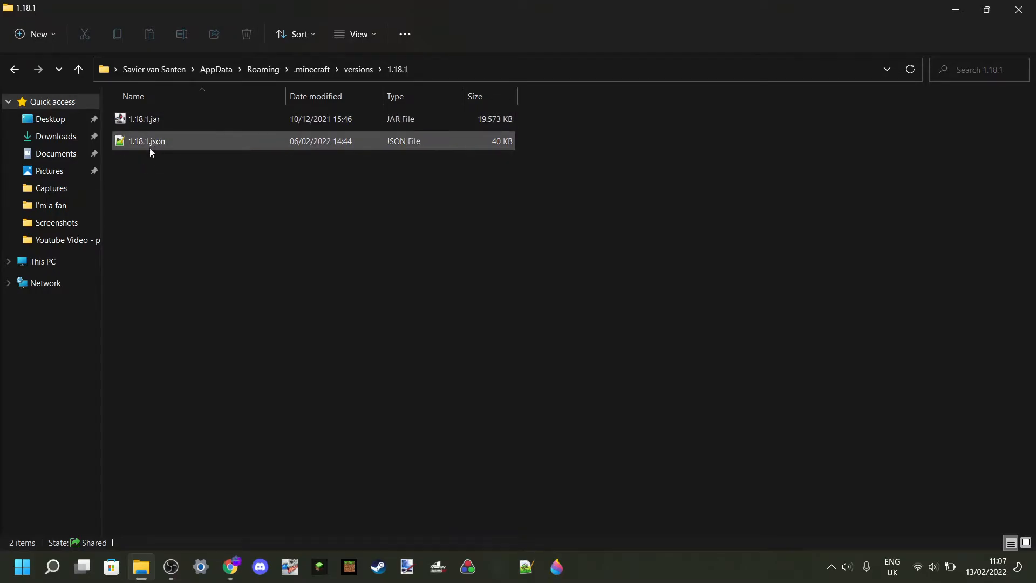
pyautogui.rightClick(151, 120)
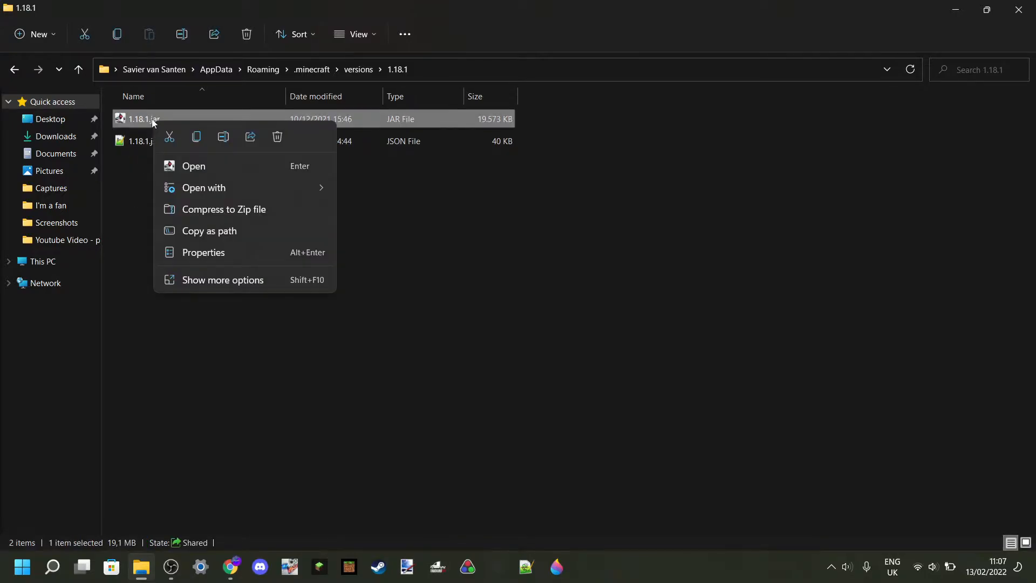
pyautogui.click(195, 137)
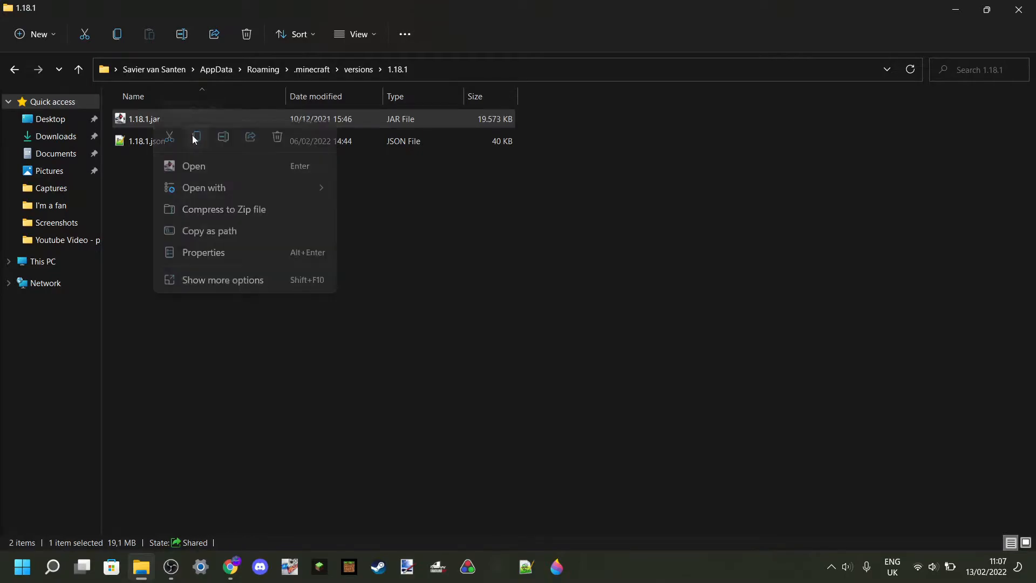
pyautogui.click(636, 223)
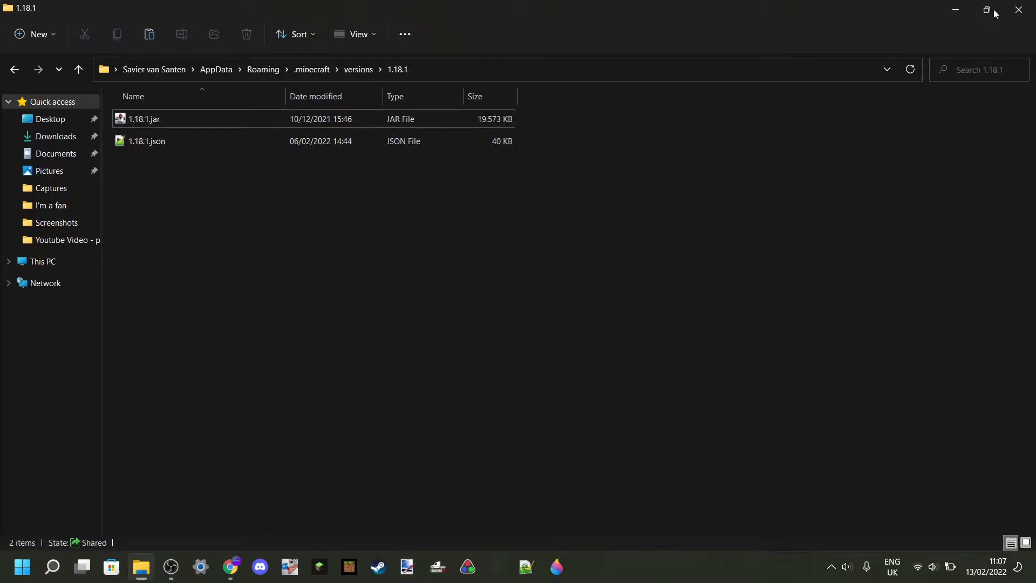
pyautogui.click(1019, 9)
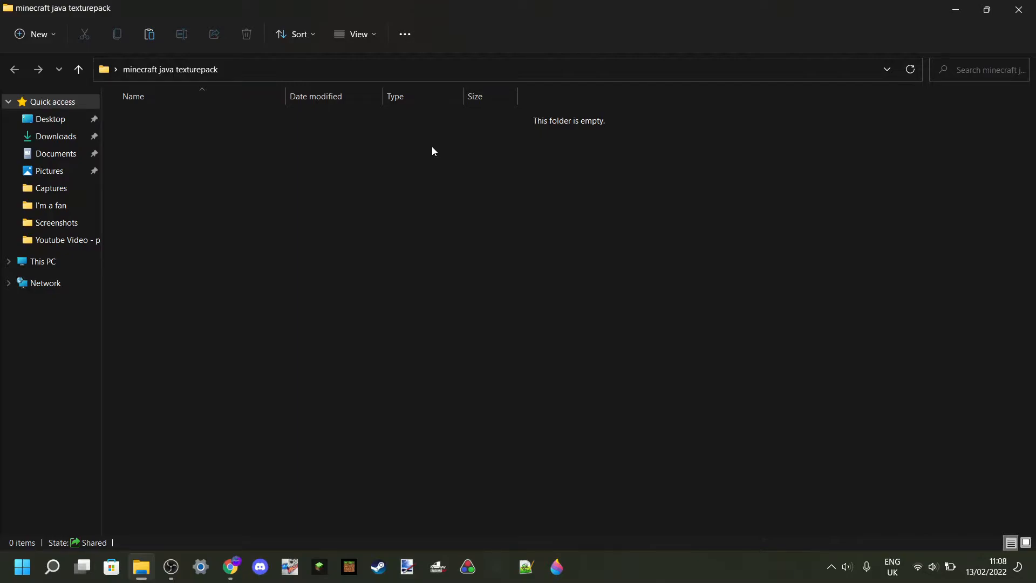
# Paste the copied 1.18.1.jar into the empty minecraft java texturepack folder
pyautogui.hotkey('ctrl', 'v')
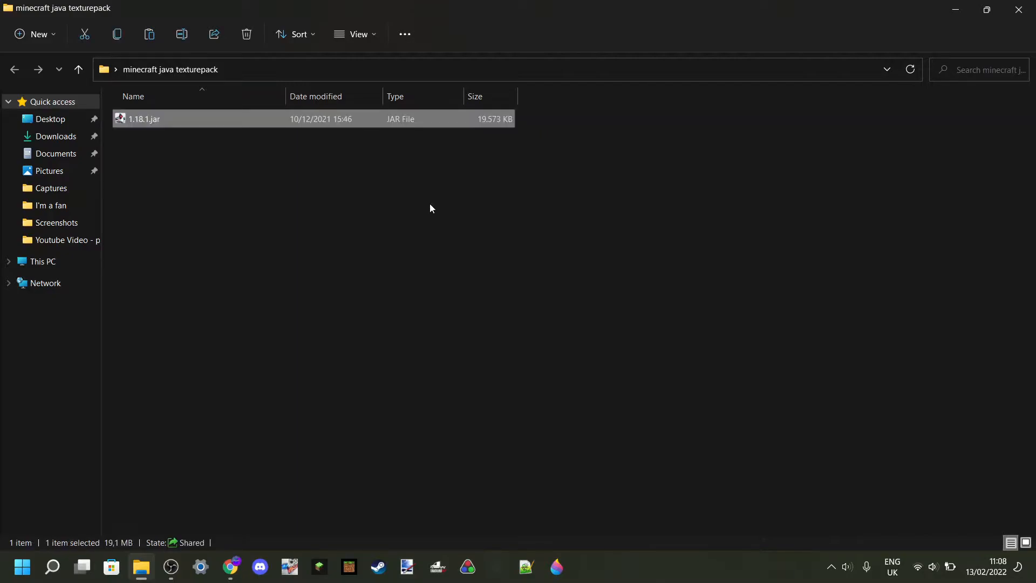
pyautogui.click(410, 206)
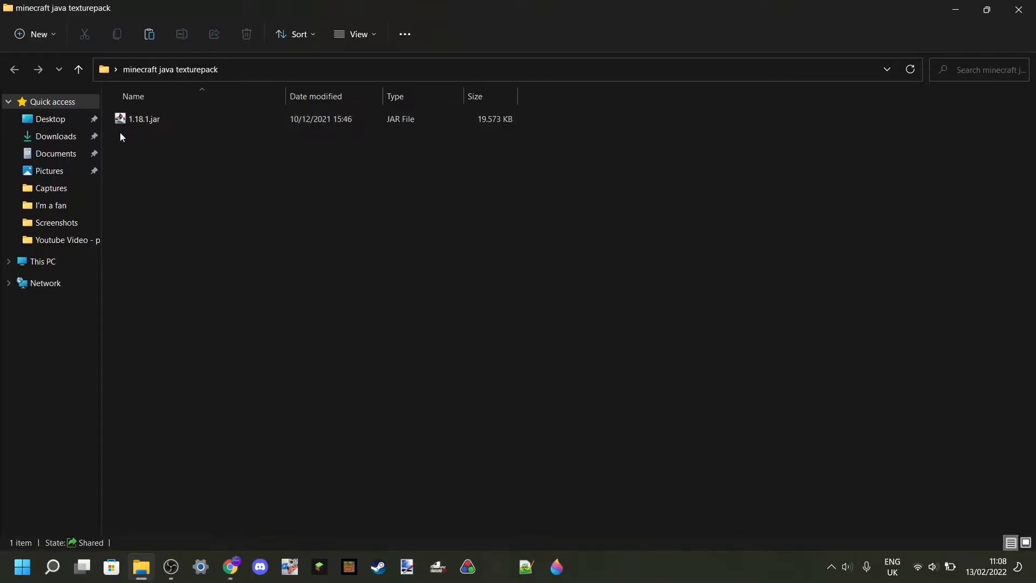
pyautogui.moveTo(120, 134); pyautogui.dragTo(423, 153)
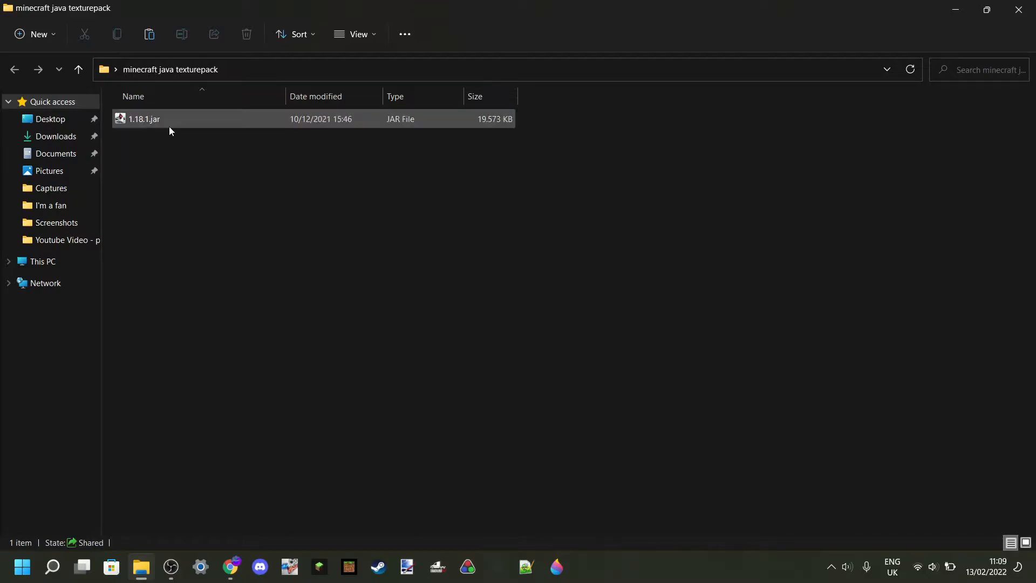
pyautogui.rightClick(156, 120)
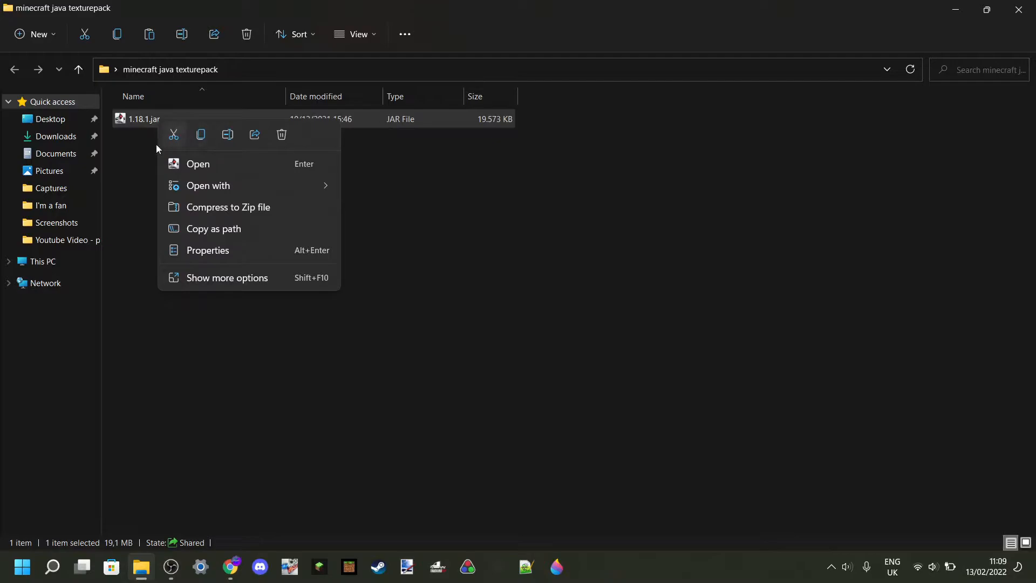
pyautogui.click(156, 141)
pyautogui.click(157, 121)
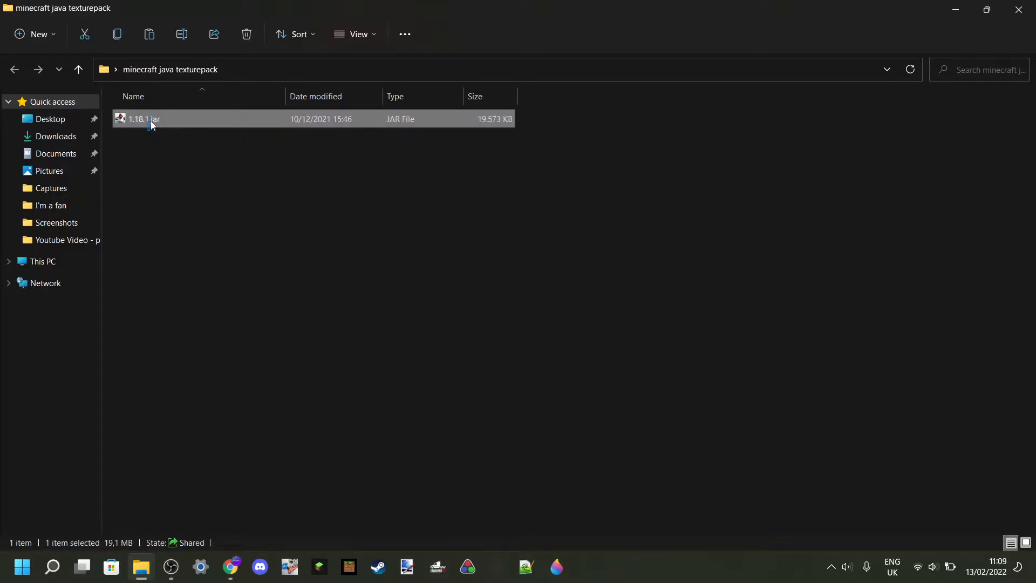
pyautogui.moveTo(147, 131); pyautogui.dragTo(146, 138)
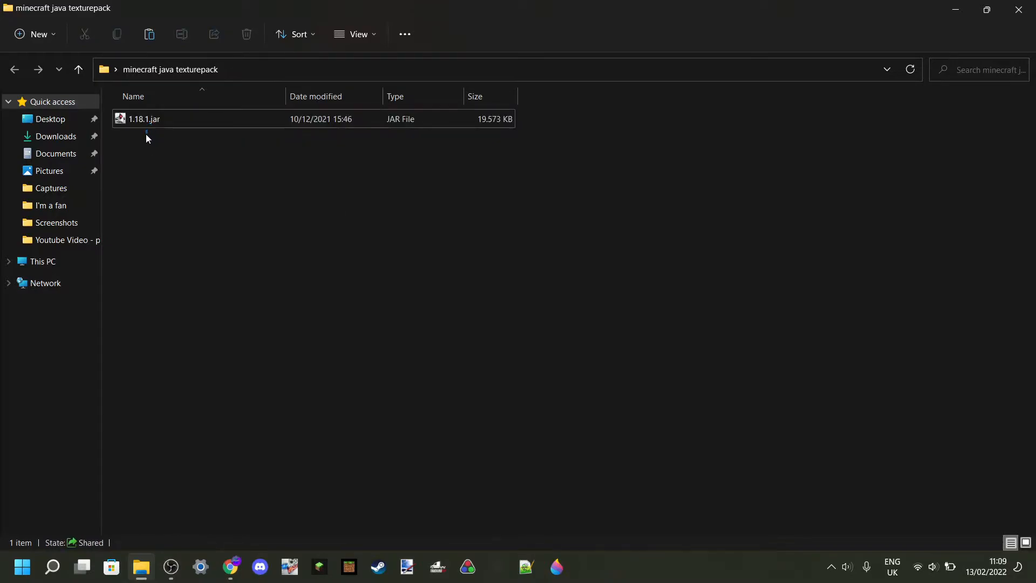
# Turn the display of file name extensions off and back on
pyautogui.click(355, 36)
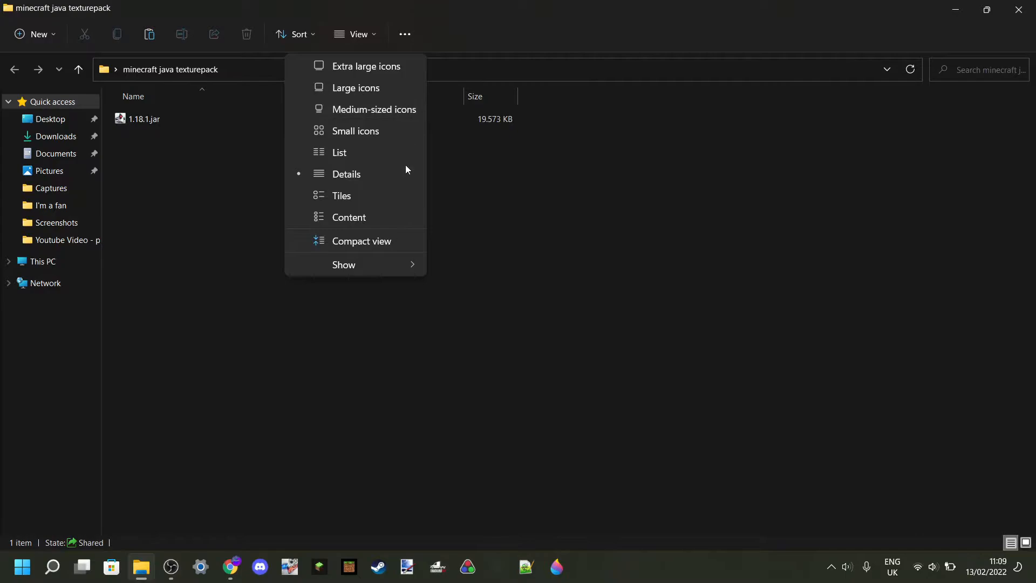
pyautogui.moveTo(403, 268)
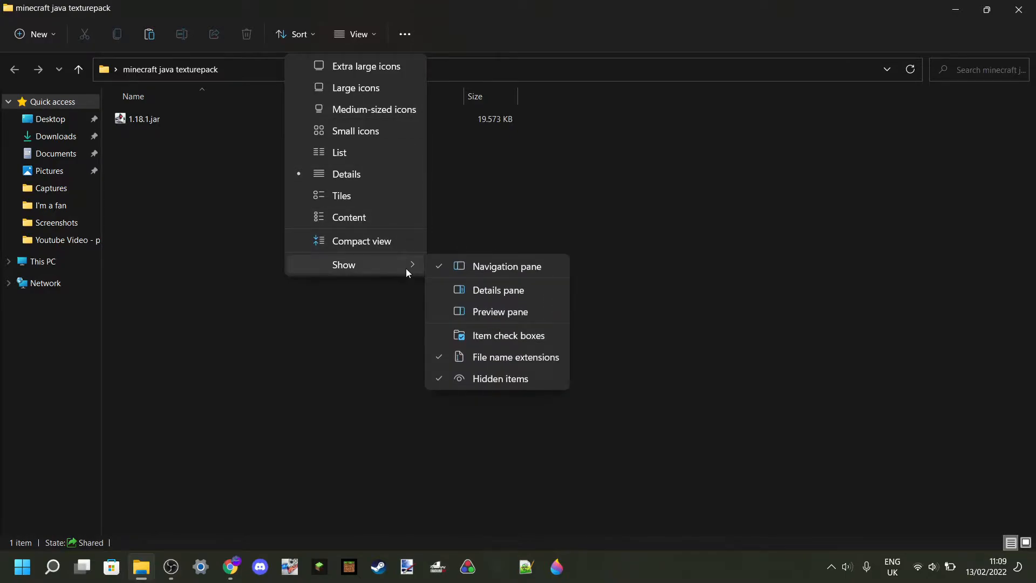
pyautogui.click(480, 359)
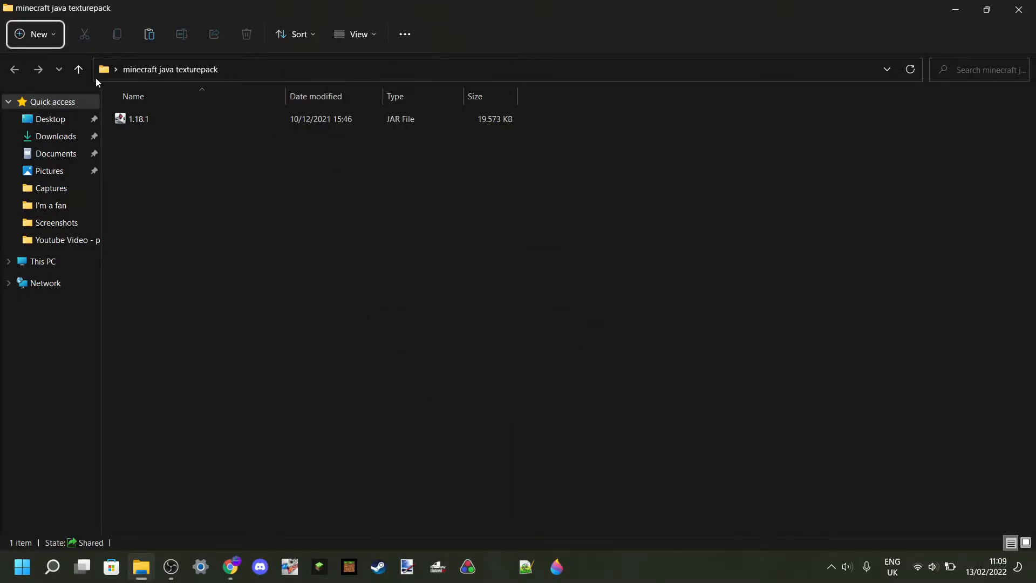
pyautogui.click(361, 37)
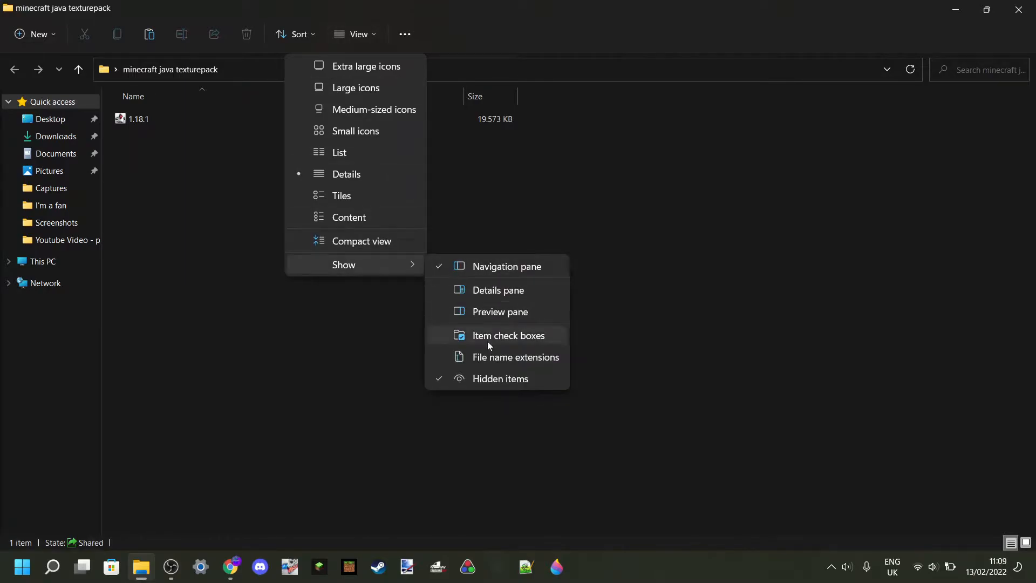
pyautogui.click(479, 359)
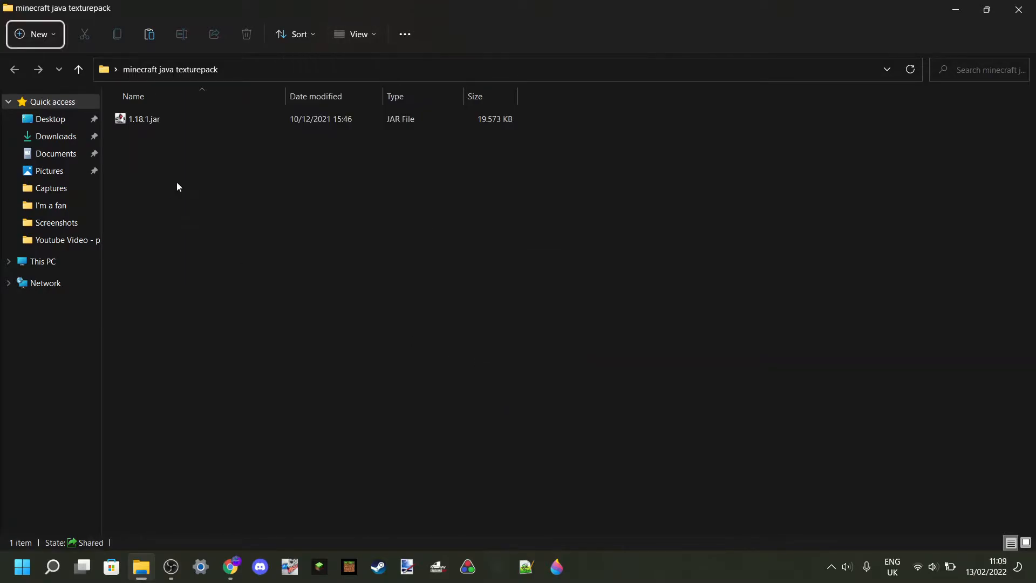
# Rename 1.18.1.jar to 1.18.1.zip in the minecraft java texturepack folder, accepting the file extension change
pyautogui.rightClick(157, 121)
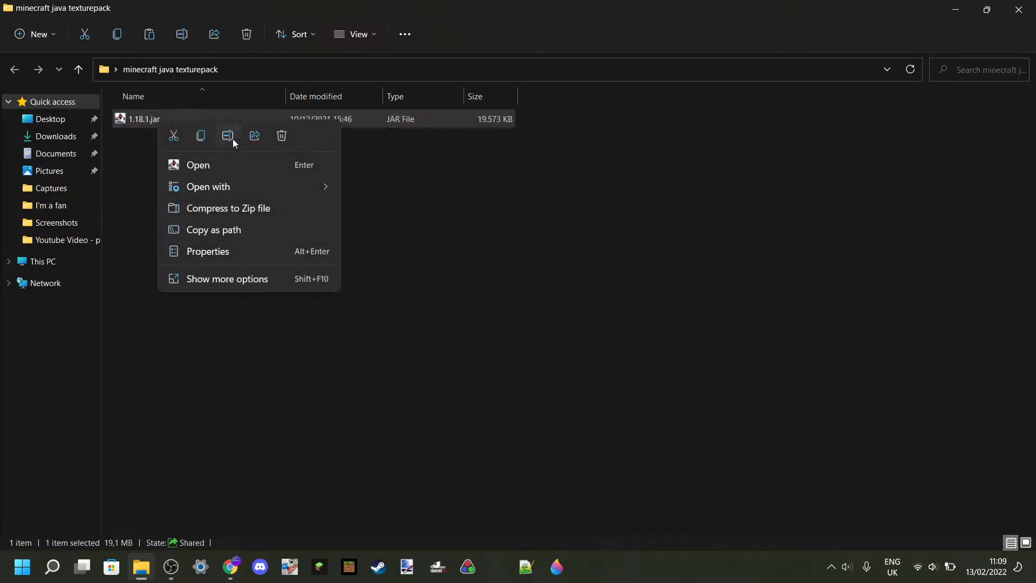
pyautogui.click(201, 138)
pyautogui.rightClick(150, 121)
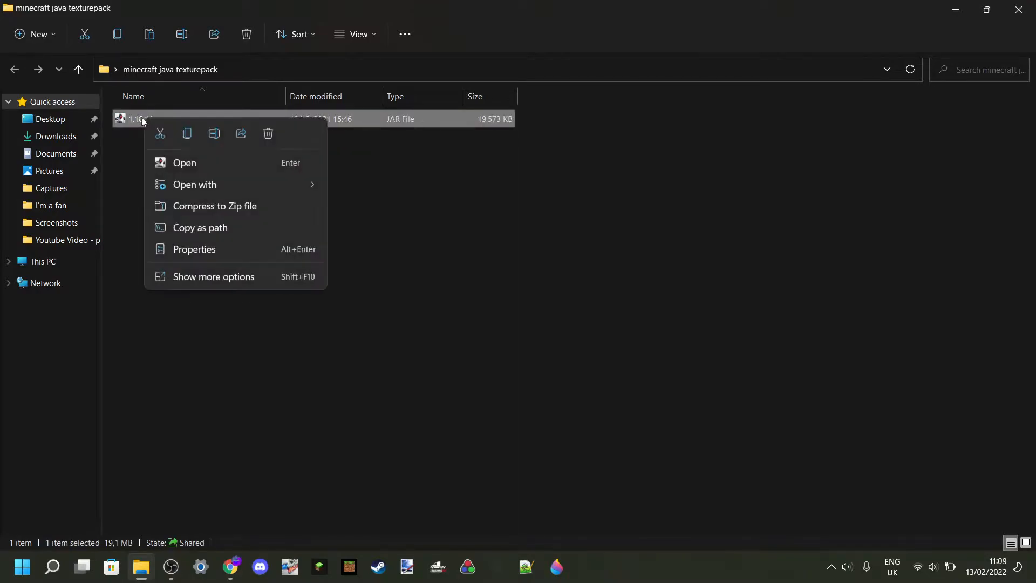
pyautogui.click(215, 133)
pyautogui.press('End')
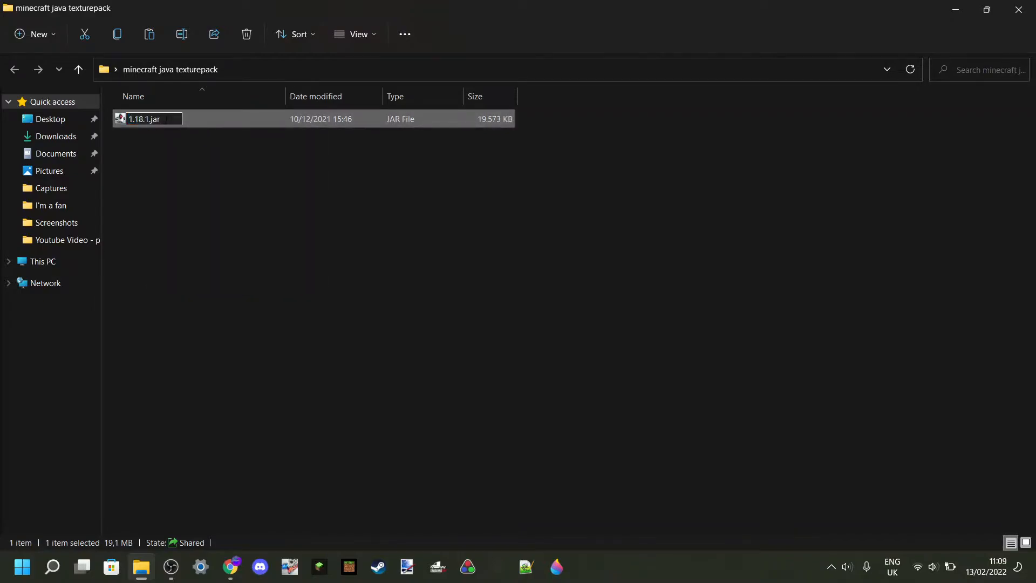
pyautogui.press('BackSpace')
pyautogui.press('BackSpace')
pyautogui.press('BackSpace')
pyautogui.write('zip')
pyautogui.click(219, 155)
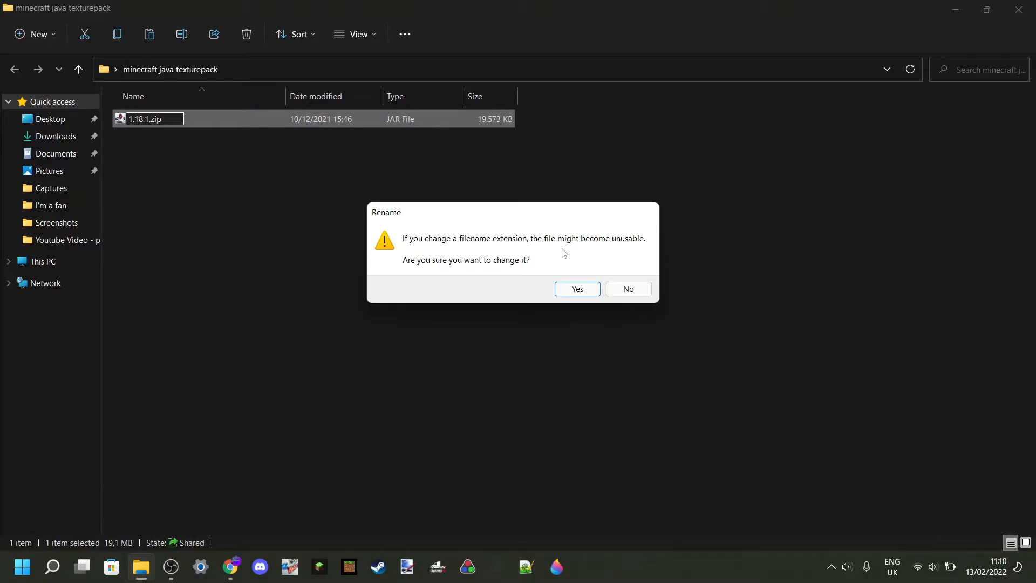
pyautogui.click(574, 291)
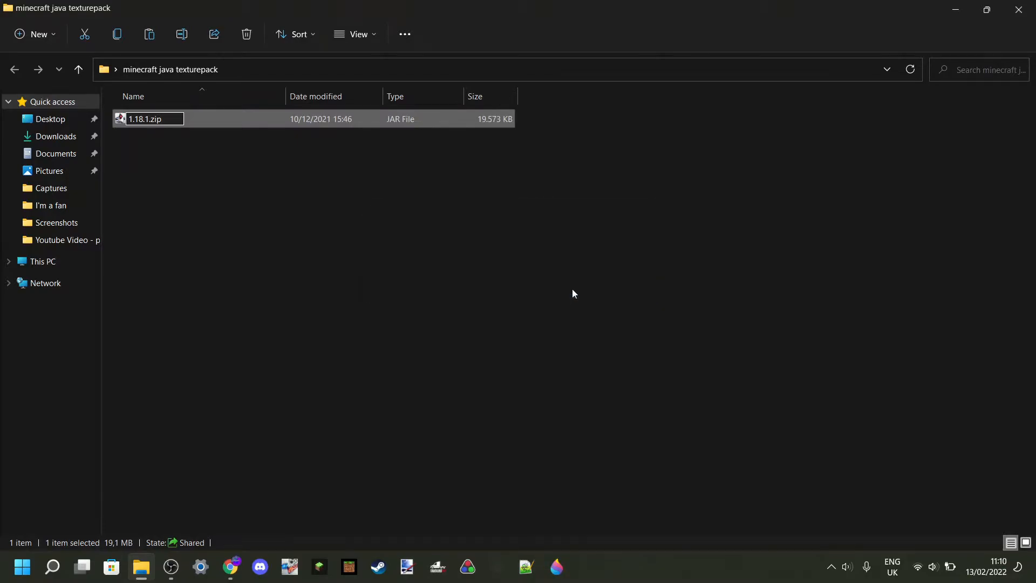
pyautogui.click(259, 202)
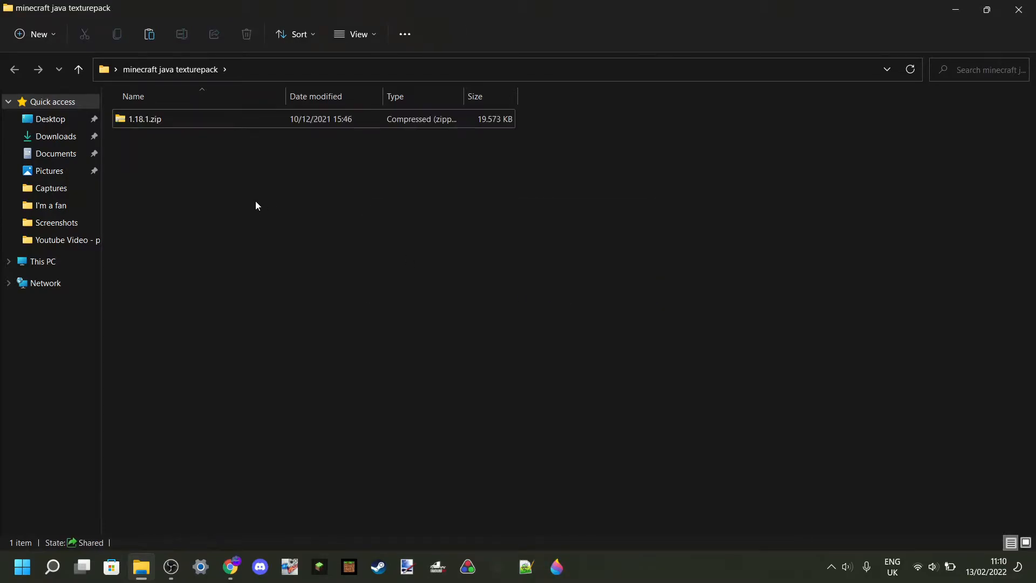
# Look through the contents of 1.18.1.zip and return to the minecraft java texturepack folder
pyautogui.click(138, 127)
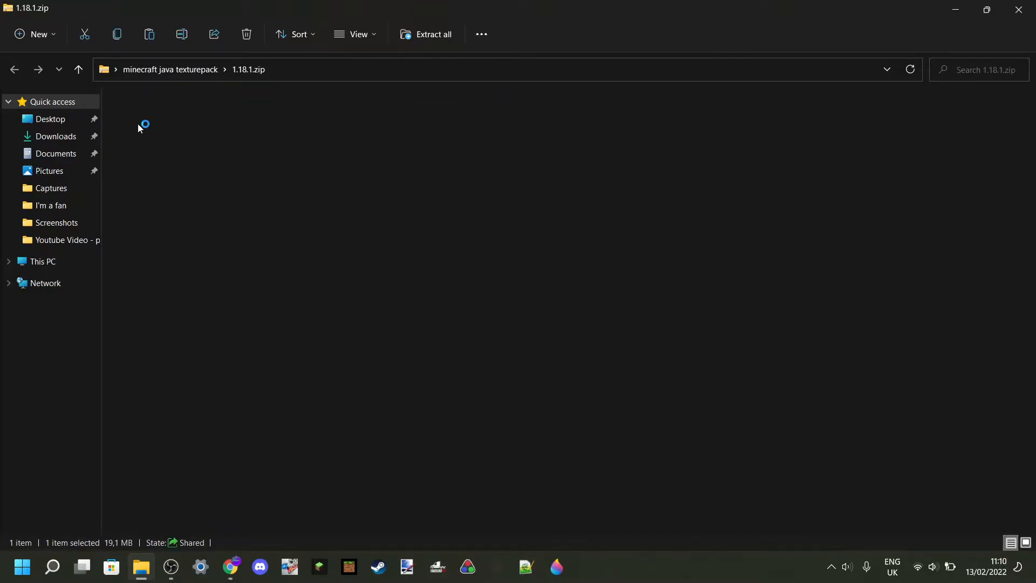
pyautogui.scroll(-2, 733, 180)
pyautogui.scroll(2, 733, 179)
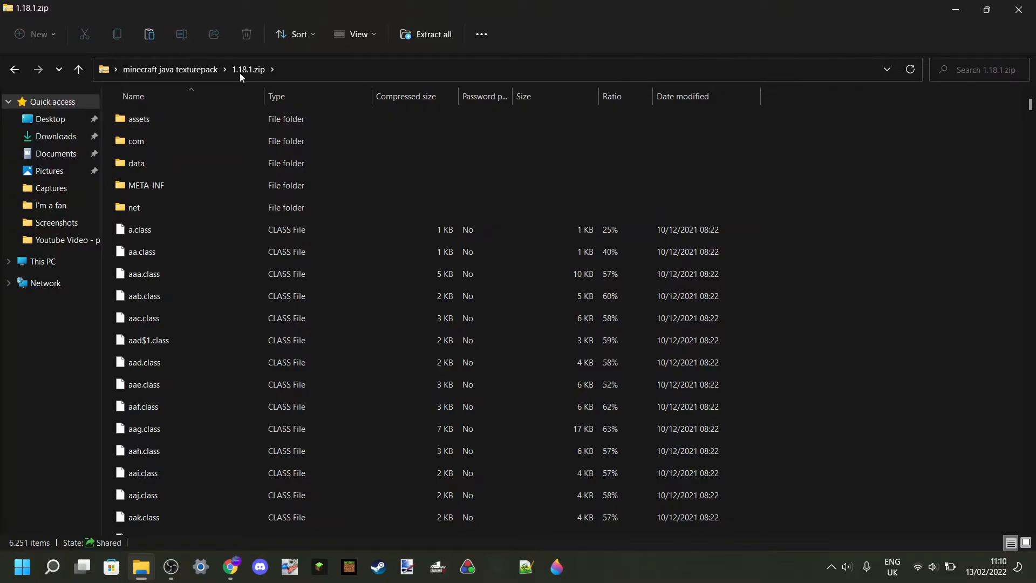
pyautogui.click(171, 69)
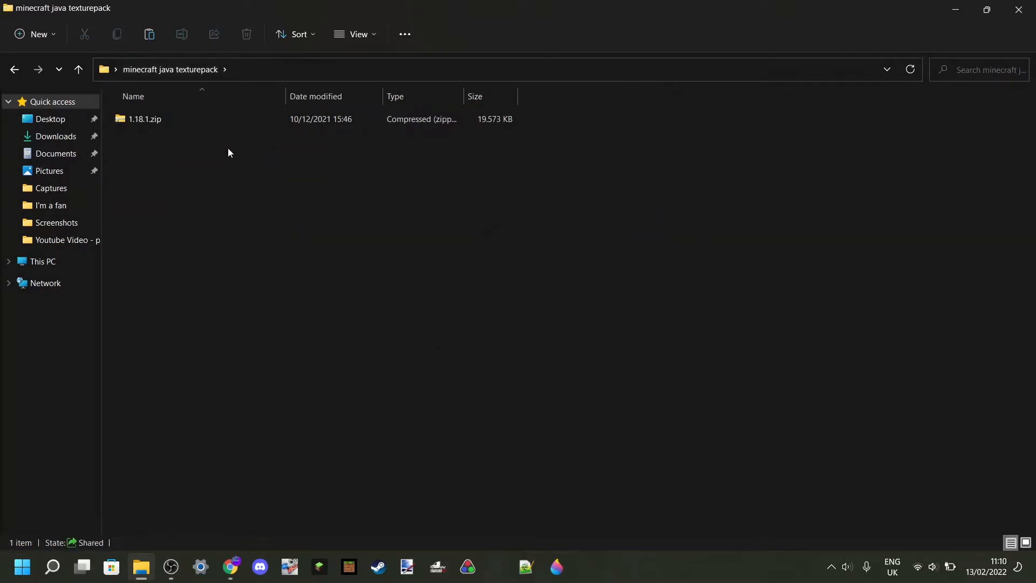
# Extract all of 1.18.1.zip into a 1.18.1 folder inside the minecraft java texturepack folder
pyautogui.rightClick(206, 124)
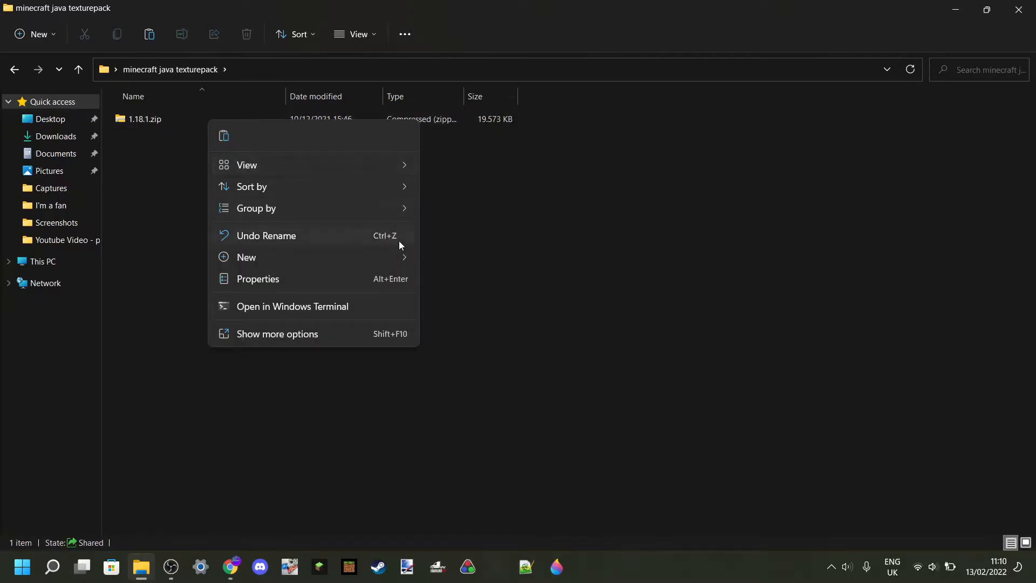
pyautogui.rightClick(145, 119)
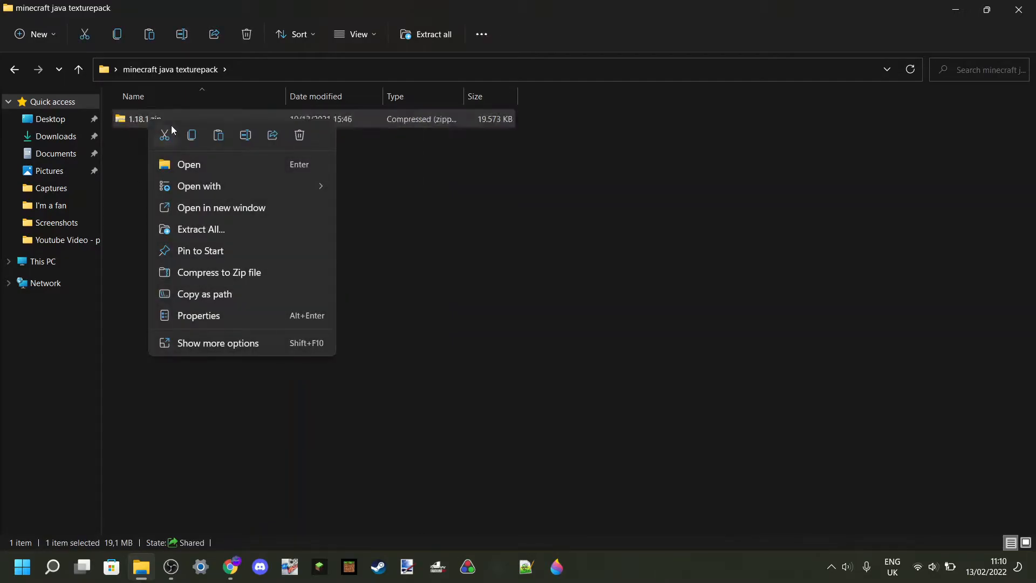
pyautogui.click(190, 229)
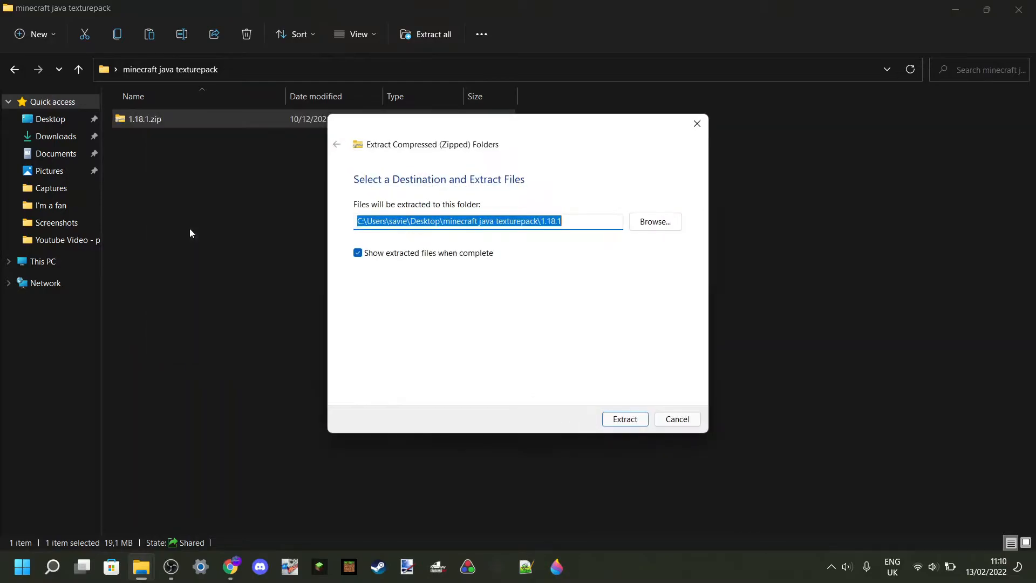
pyautogui.click(637, 426)
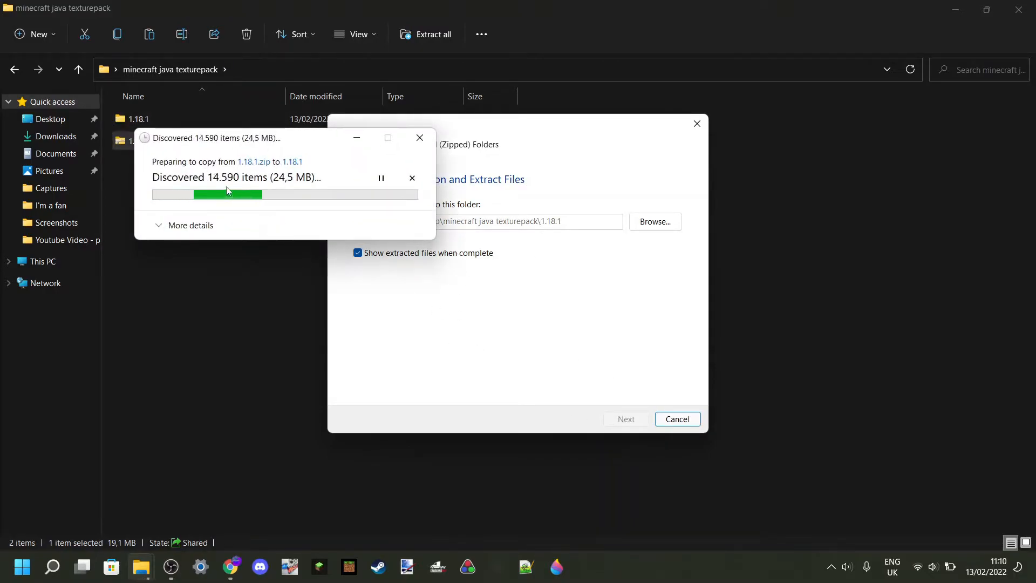
pyautogui.click(204, 227)
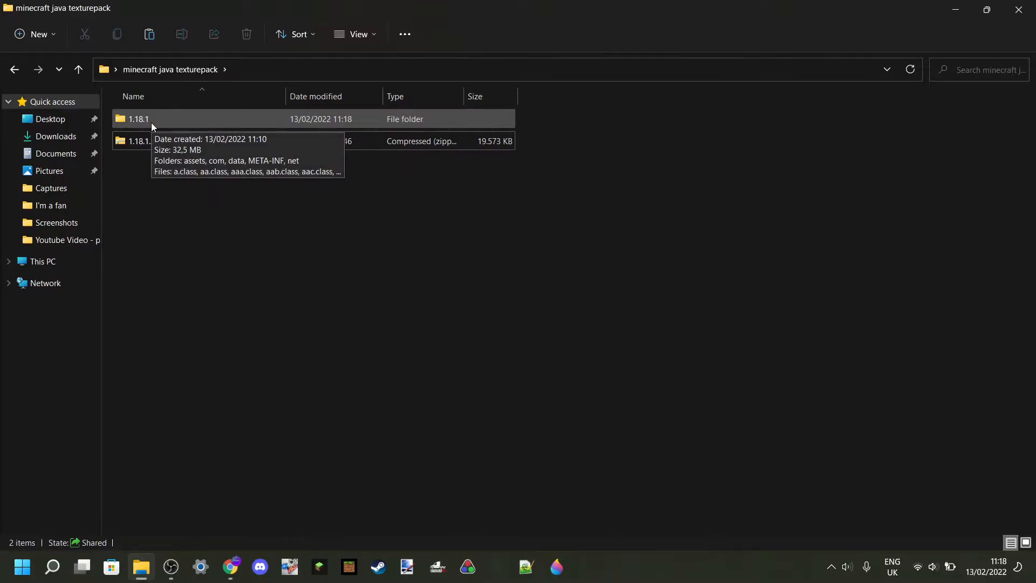
# Delete 1.18.1.zip from the minecraft java texturepack folder
pyautogui.moveTo(124, 159); pyautogui.dragTo(195, 145)
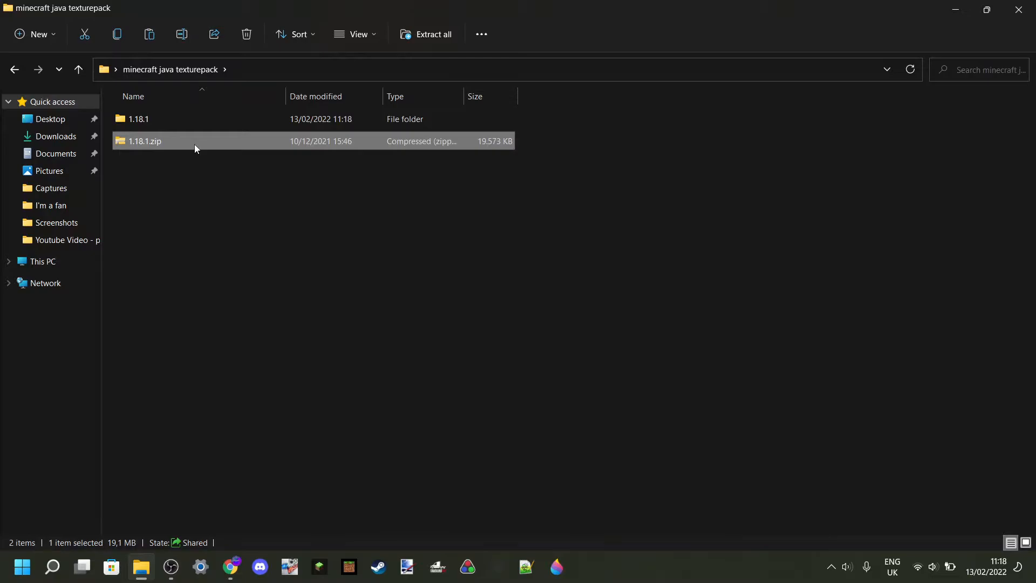
pyautogui.rightClick(196, 148)
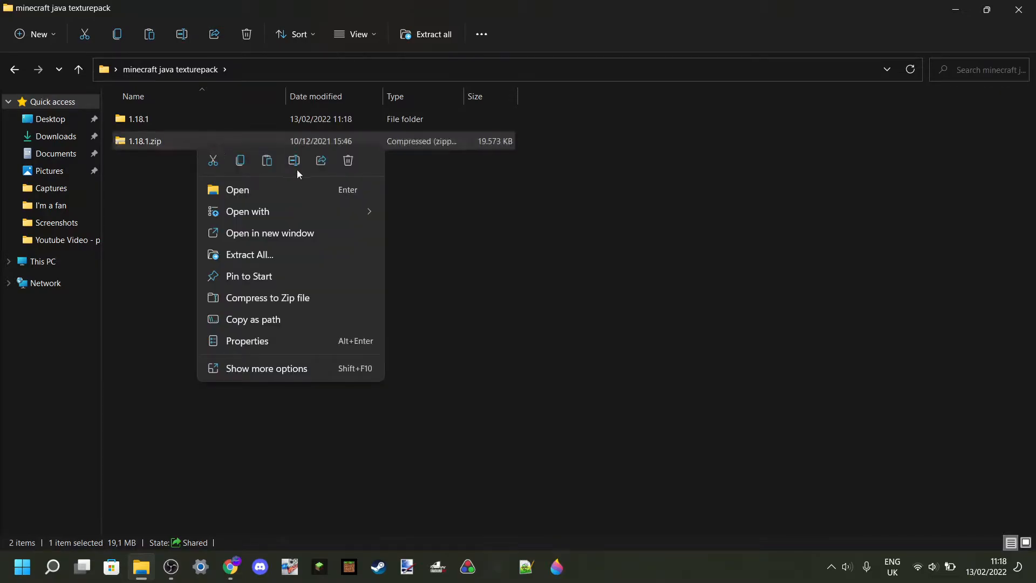
pyautogui.click(337, 161)
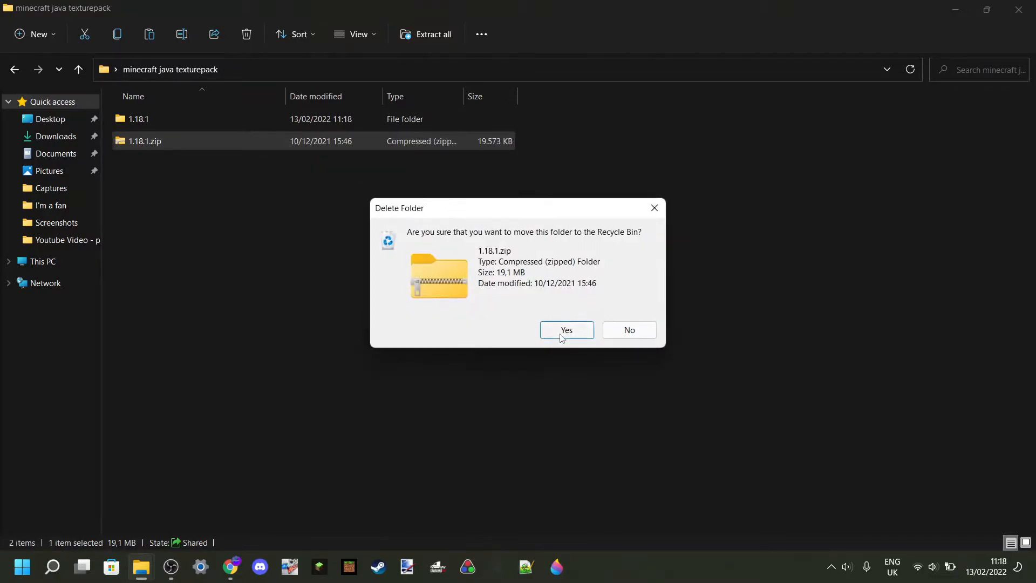
pyautogui.click(561, 337)
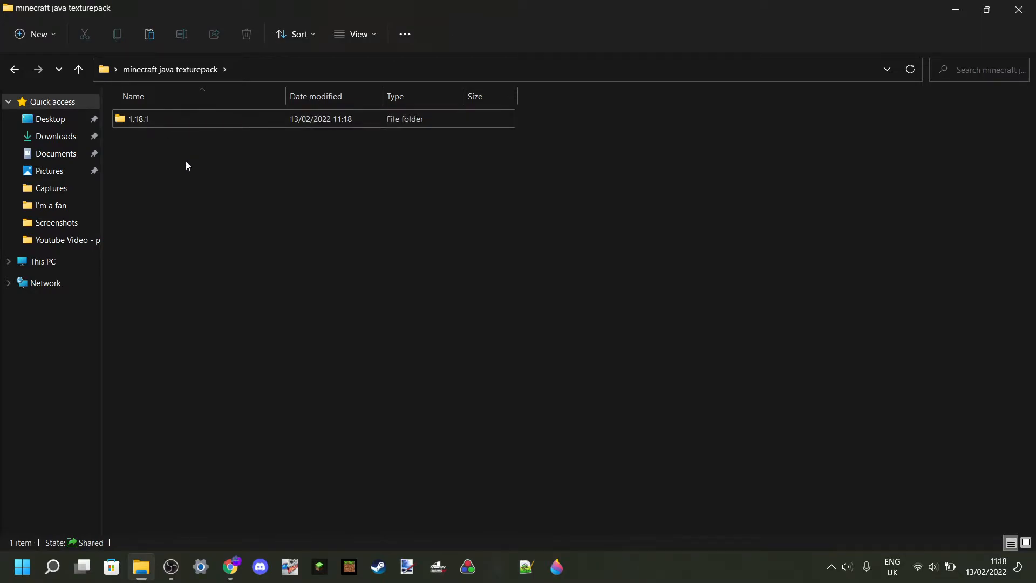
# Open the extracted 1.18.1 folder and look over its files and the contents of its com subfolder
pyautogui.doubleClick(183, 120)
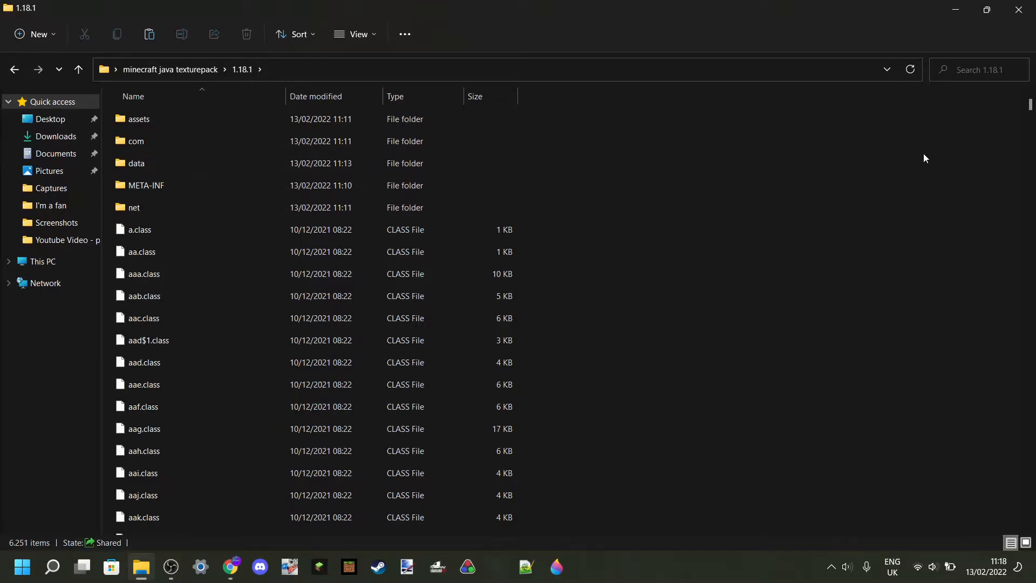
pyautogui.moveTo(1031, 108)
pyautogui.mouseDown()
pyautogui.moveTo(1031, 138)
pyautogui.moveTo(1031, 106)
pyautogui.mouseUp()
pyautogui.scroll(-3, 125, 225)
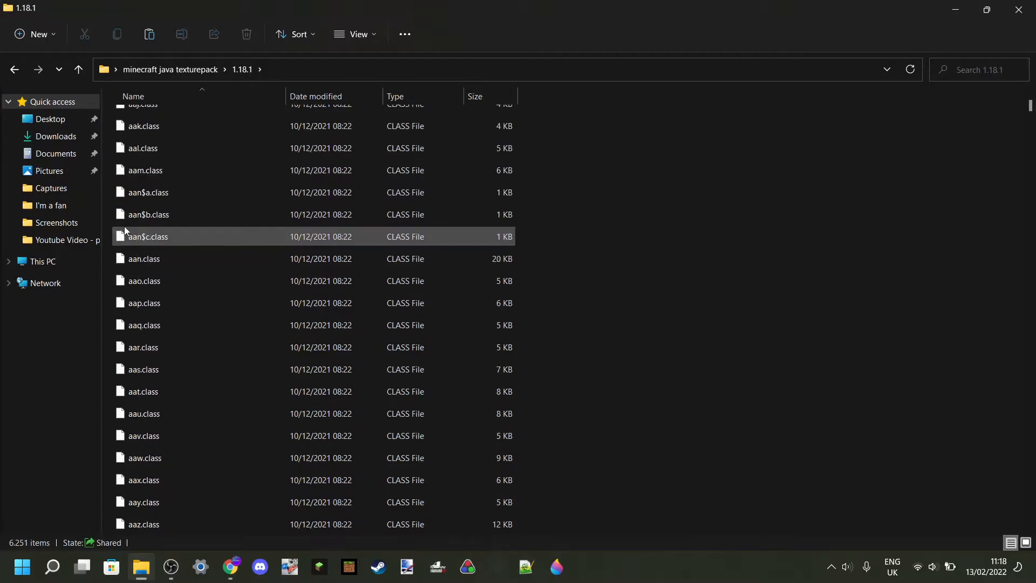
pyautogui.scroll(2, 133, 231)
pyautogui.scroll(1, 134, 234)
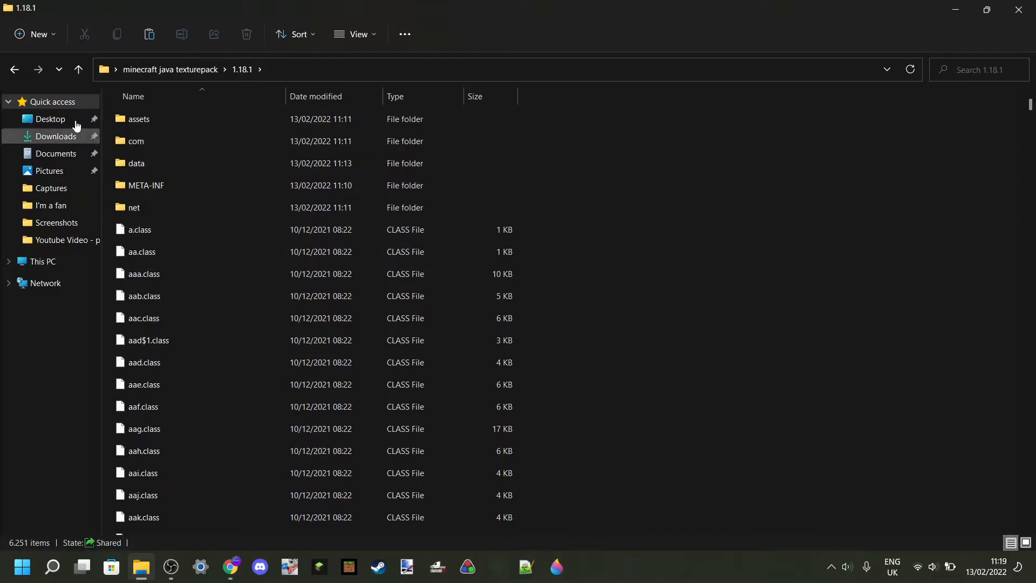
pyautogui.doubleClick(144, 144)
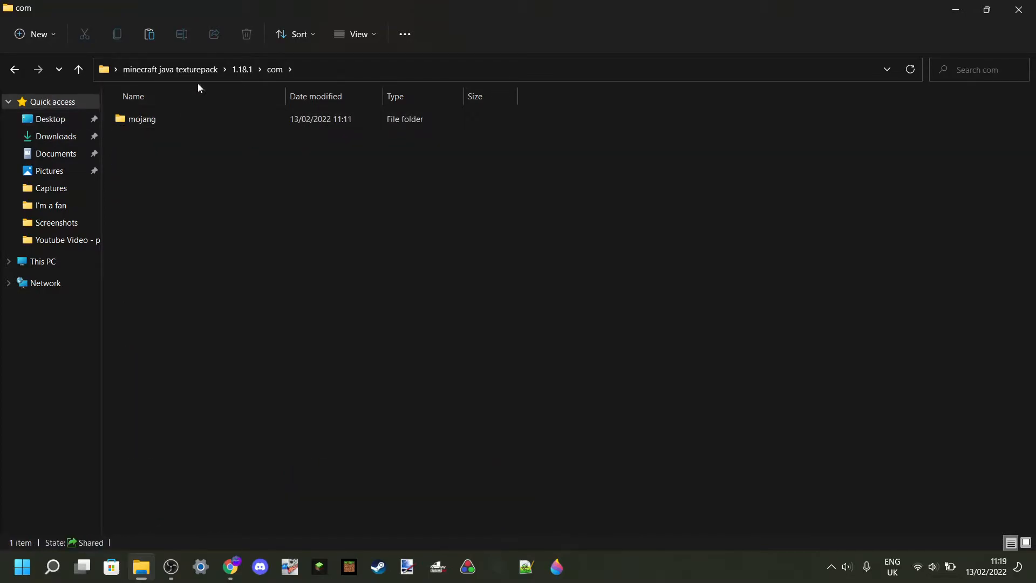
pyautogui.click(242, 69)
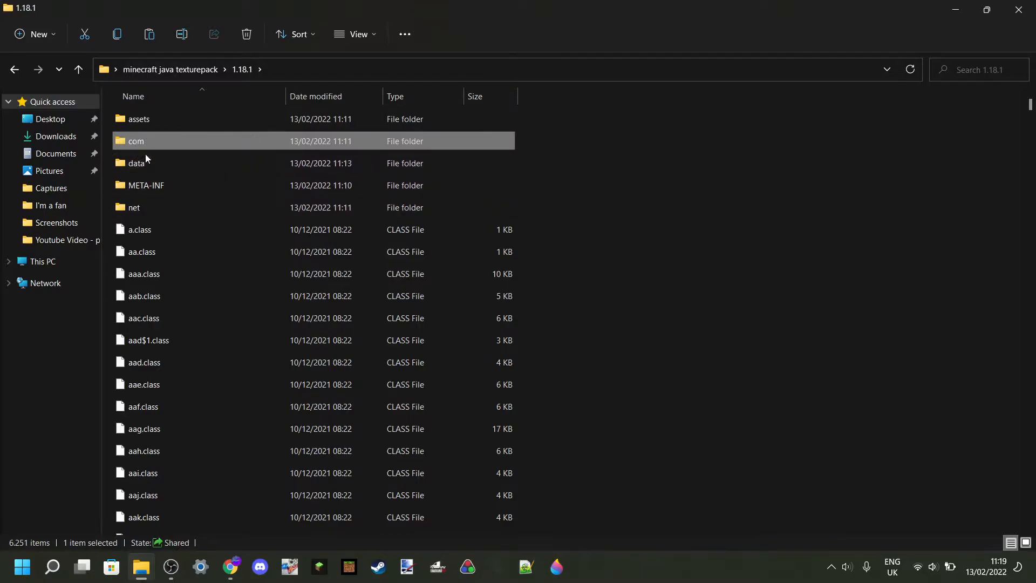
# Delete all loose files in the 1.18.1 folder, from a.class through zz.class
pyautogui.click(151, 231)
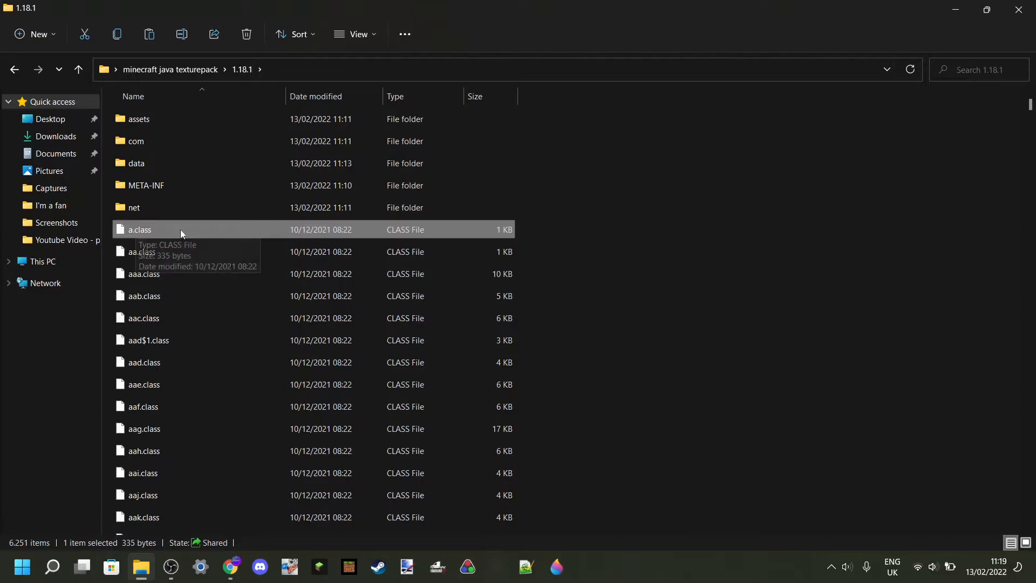
pyautogui.moveTo(1029, 104); pyautogui.dragTo(1021, 524)
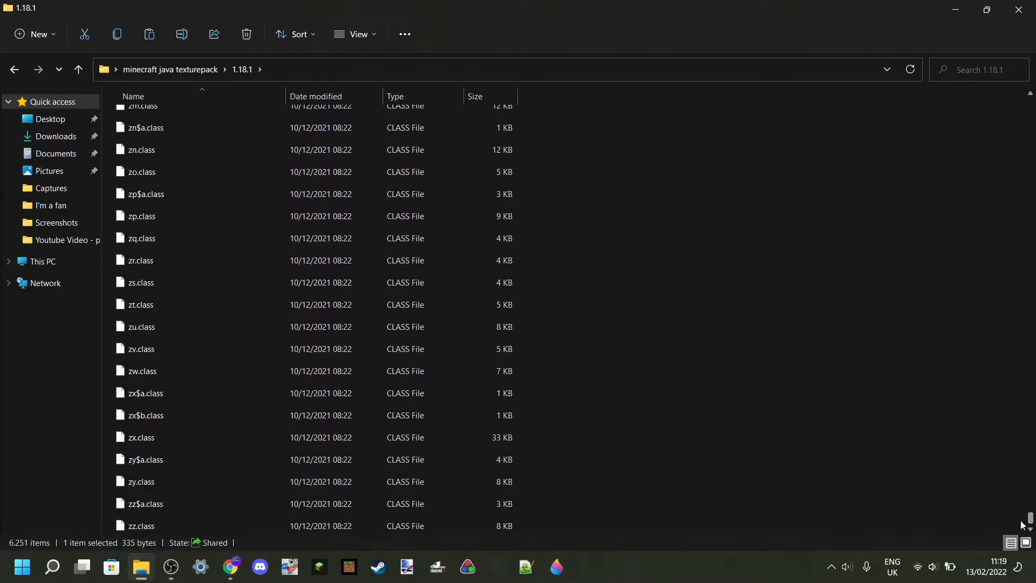
pyautogui.keyDown('shift'); pyautogui.click(318, 526); pyautogui.keyUp('shift')
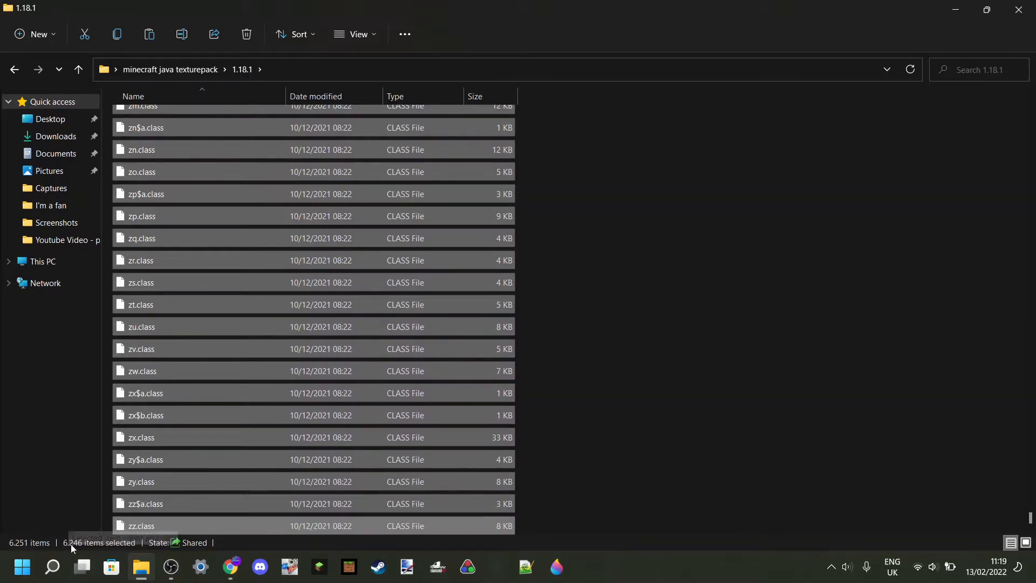
pyautogui.rightClick(243, 373)
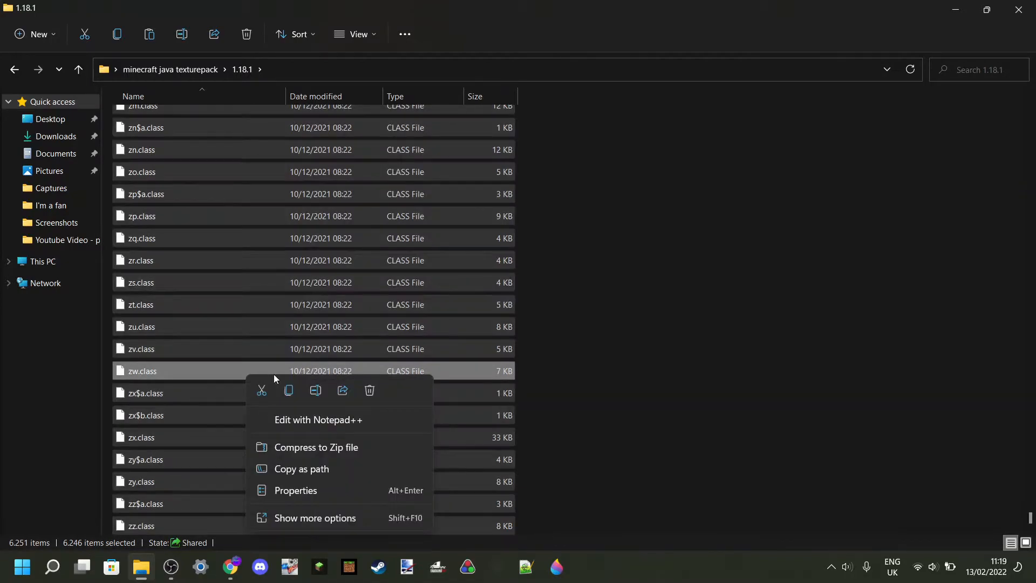
pyautogui.click(370, 390)
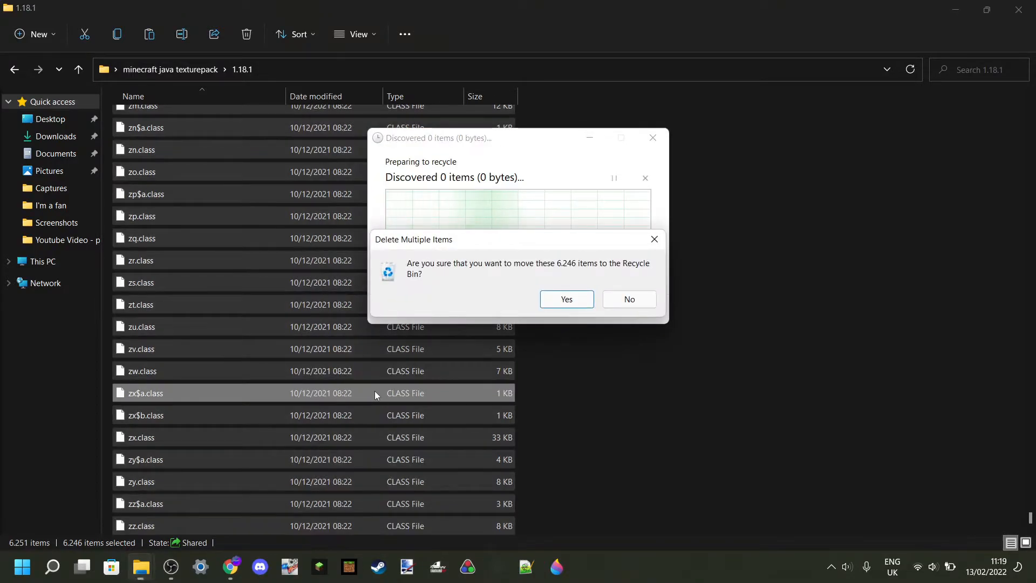
pyautogui.click(567, 299)
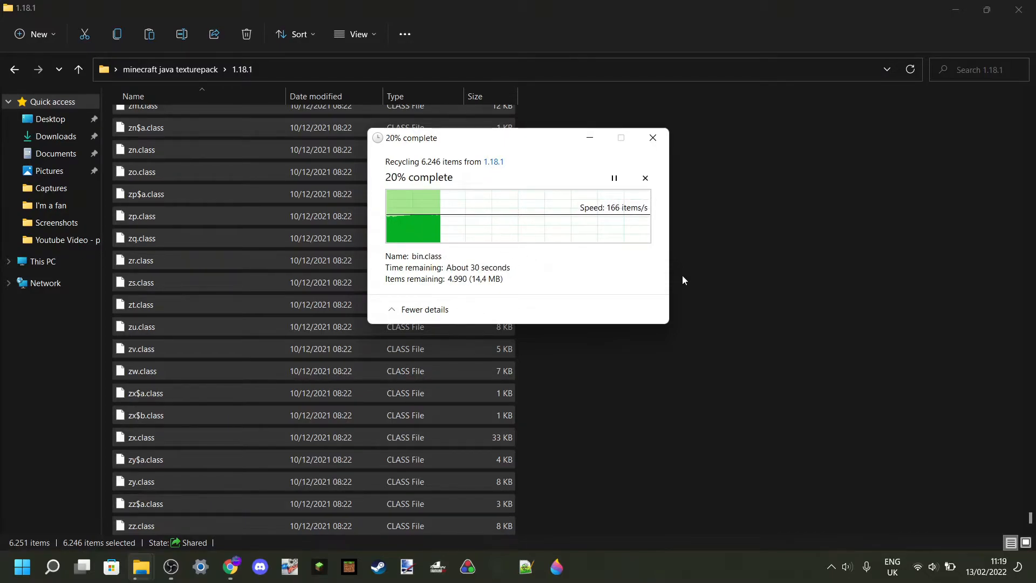
pyautogui.scroll(7, 714, 299)
pyautogui.scroll(15, 713, 302)
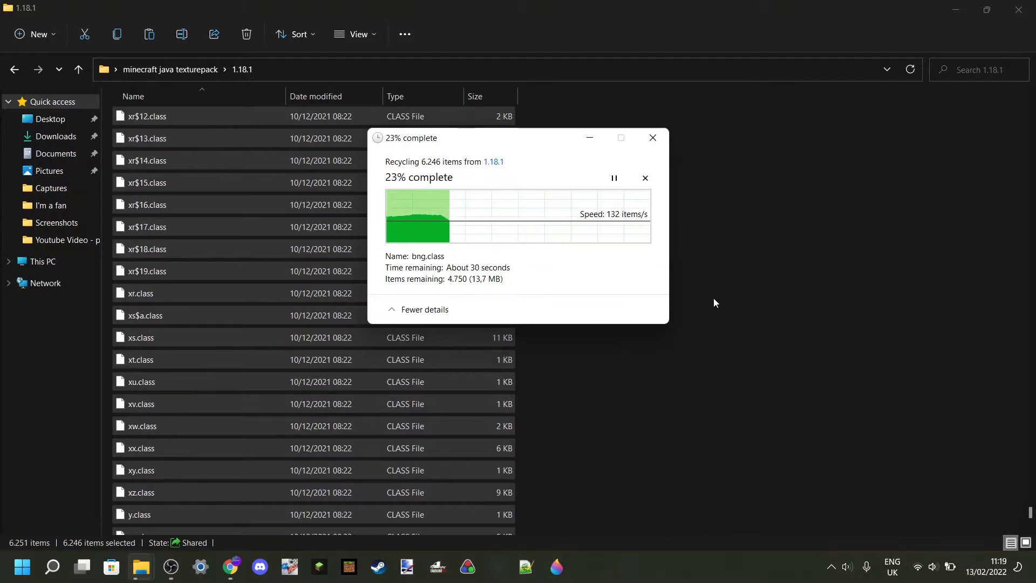
pyautogui.scroll(20, 714, 299)
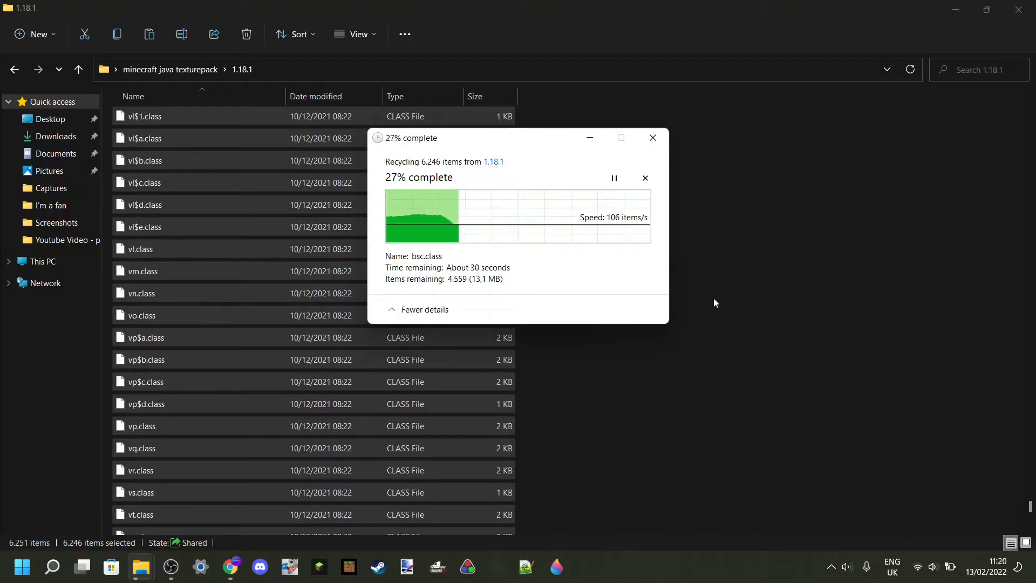
pyautogui.scroll(-20, 713, 303)
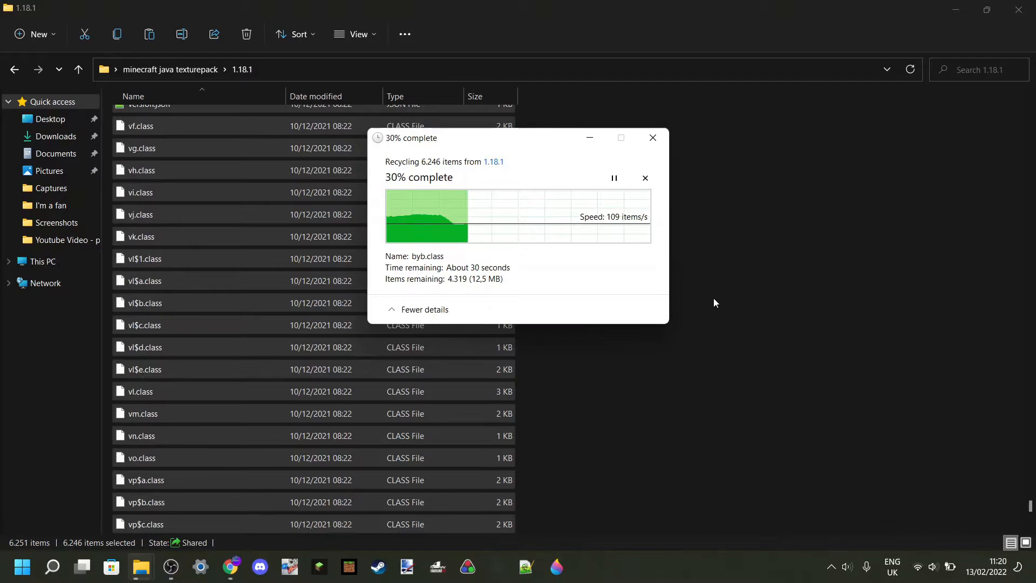
pyautogui.scroll(20, 713, 303)
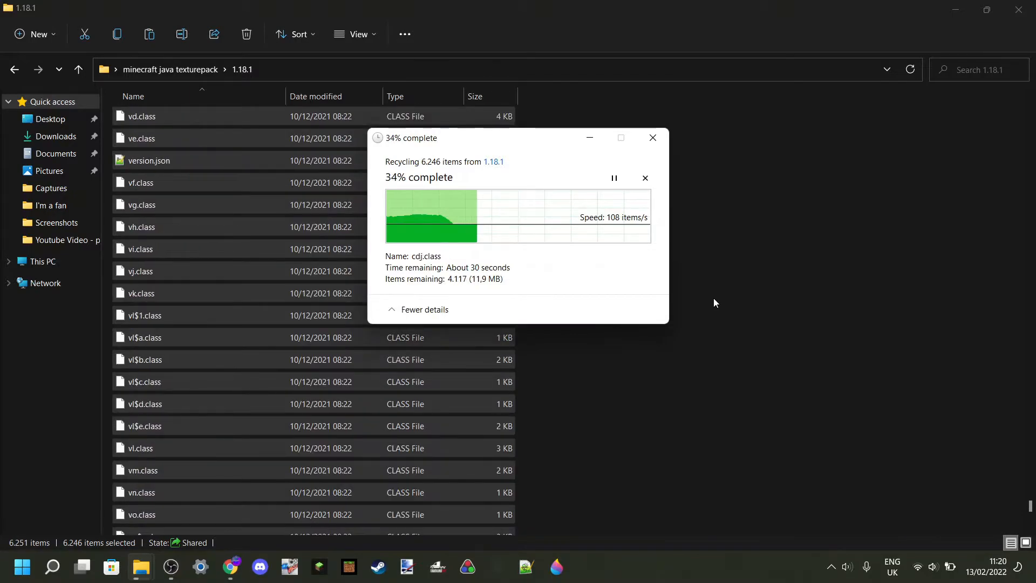
pyautogui.scroll(15, 713, 298)
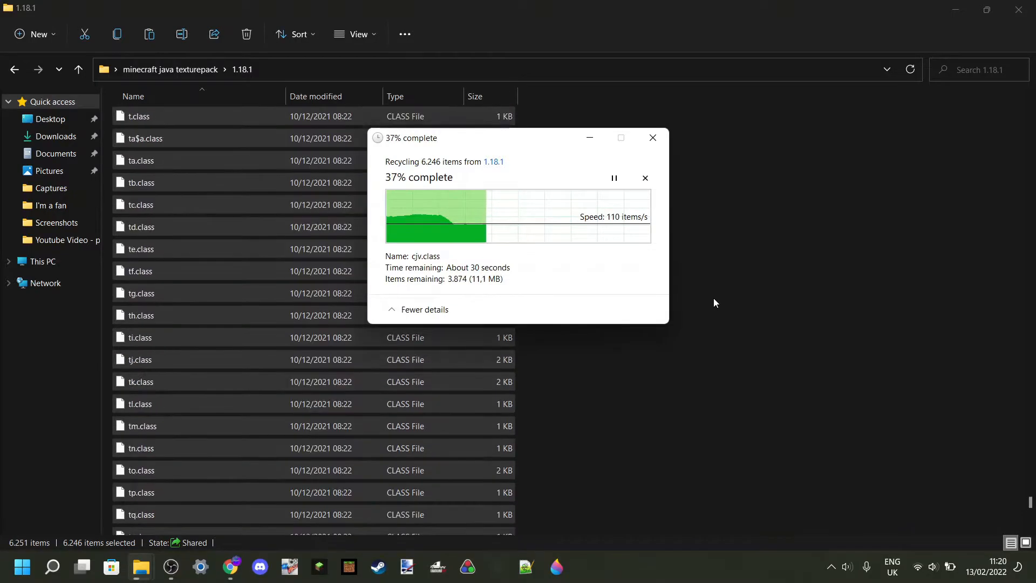
pyautogui.click(1029, 464)
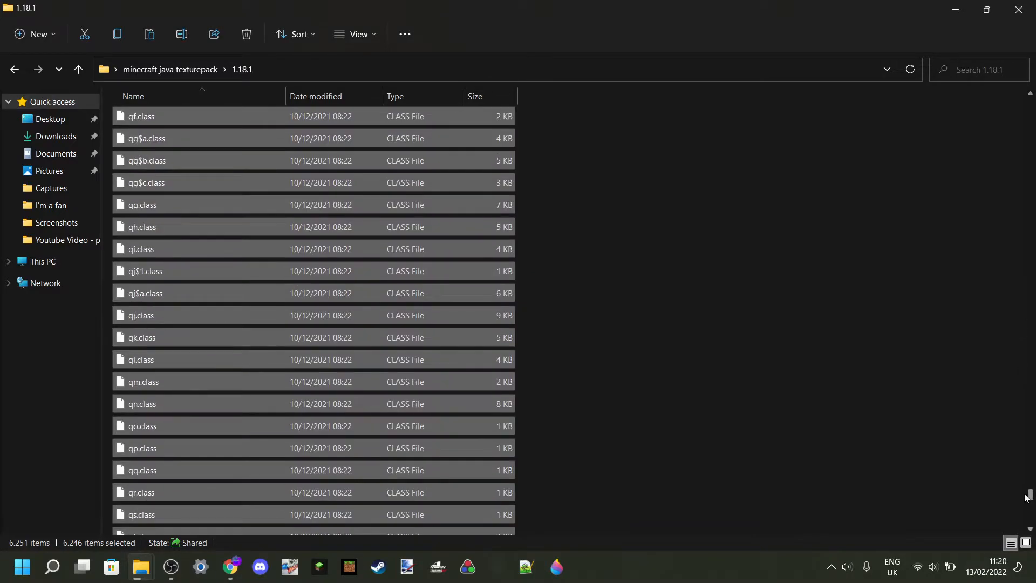
# Delete the com, data, META-INF and net folders from the 1.18.1 folder, keeping assets
pyautogui.moveTo(1029, 496); pyautogui.dragTo(1031, 96)
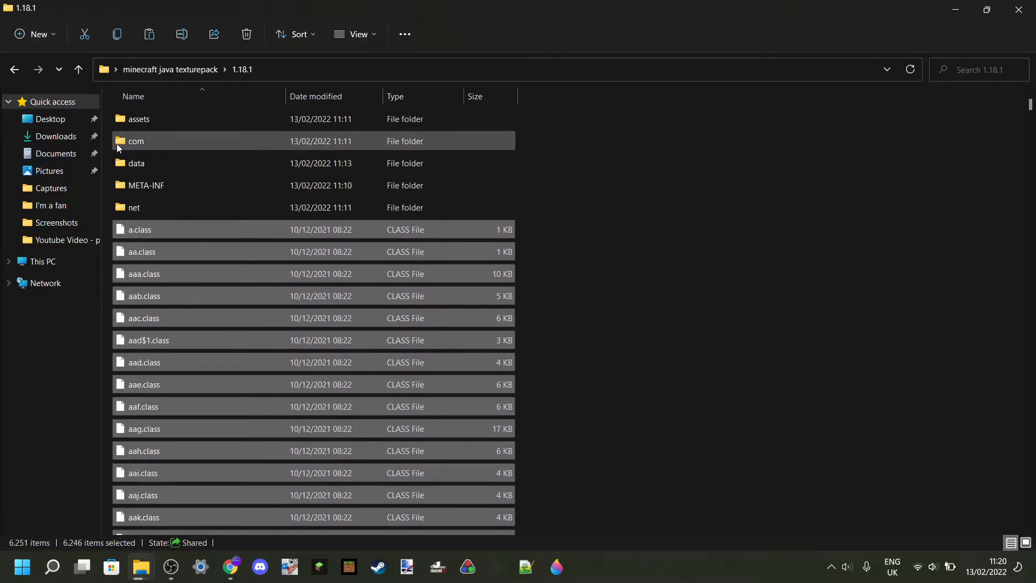
pyautogui.moveTo(105, 139); pyautogui.dragTo(159, 205)
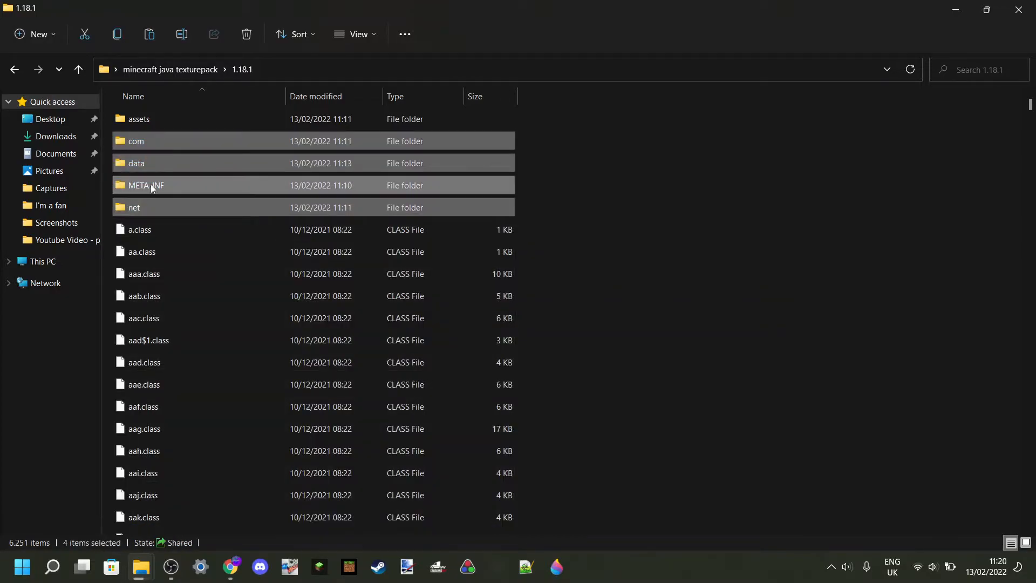
pyautogui.rightClick(151, 183)
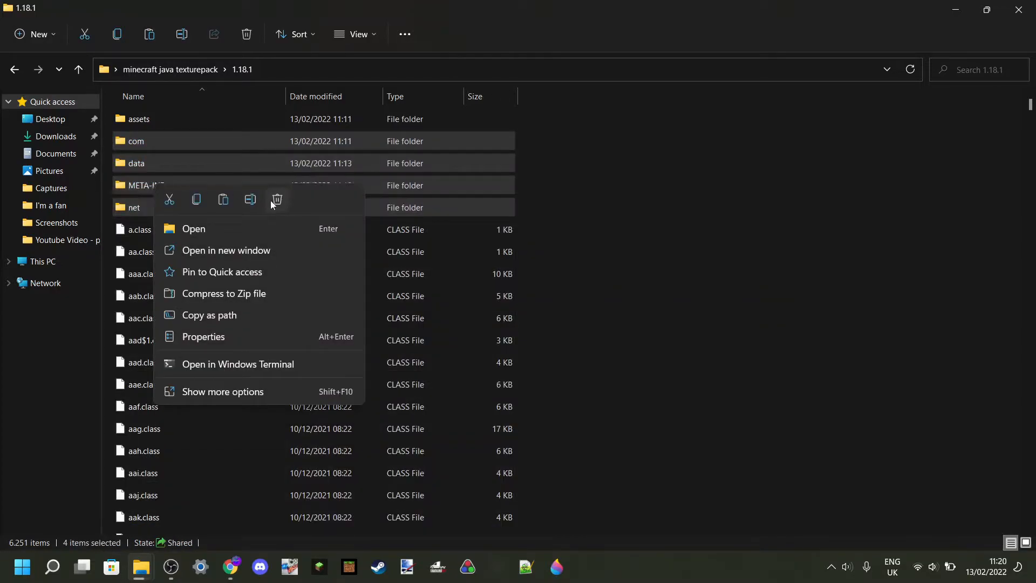
pyautogui.click(276, 200)
pyautogui.click(560, 297)
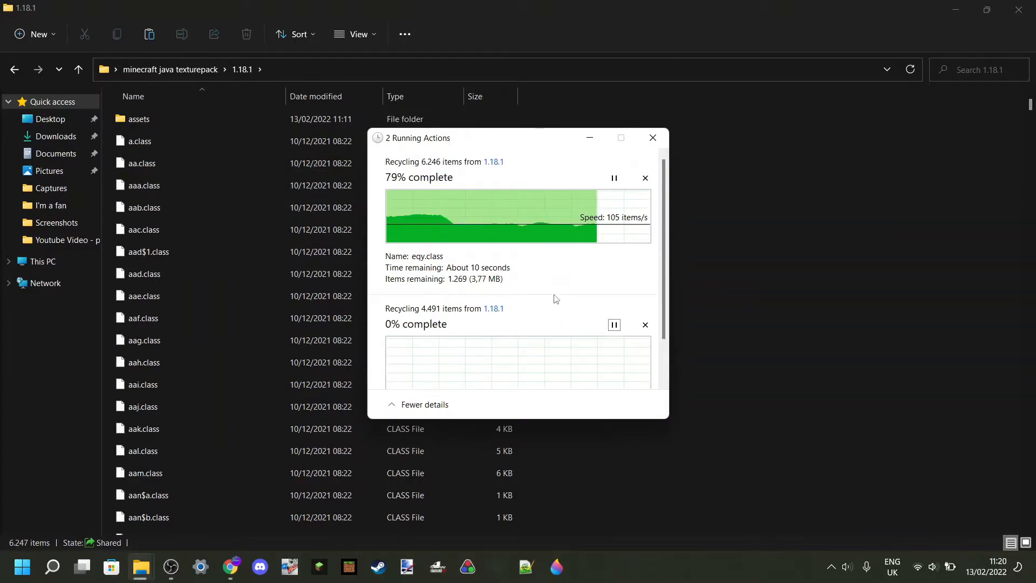
pyautogui.scroll(-3, 555, 299)
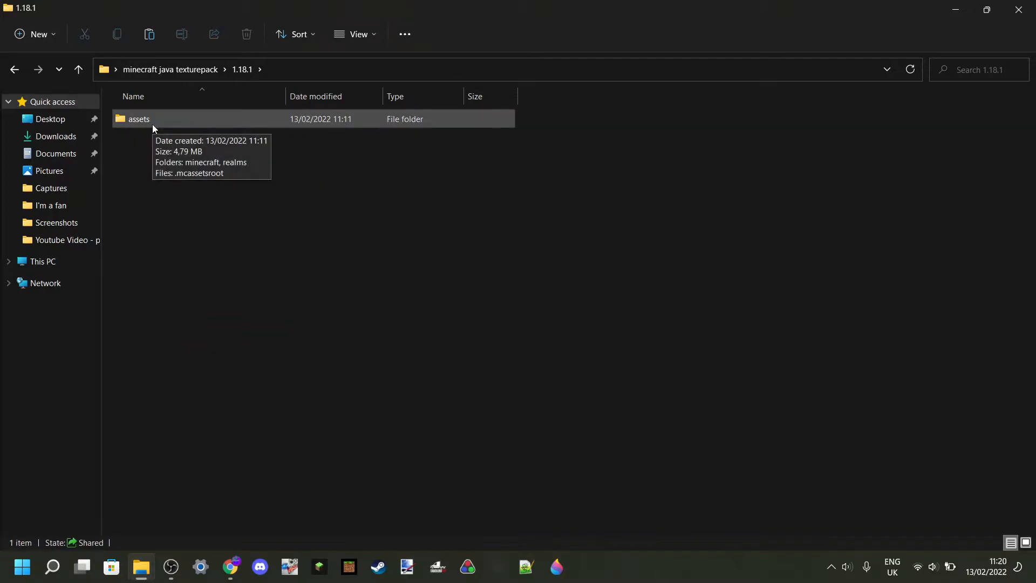
pyautogui.click(170, 77)
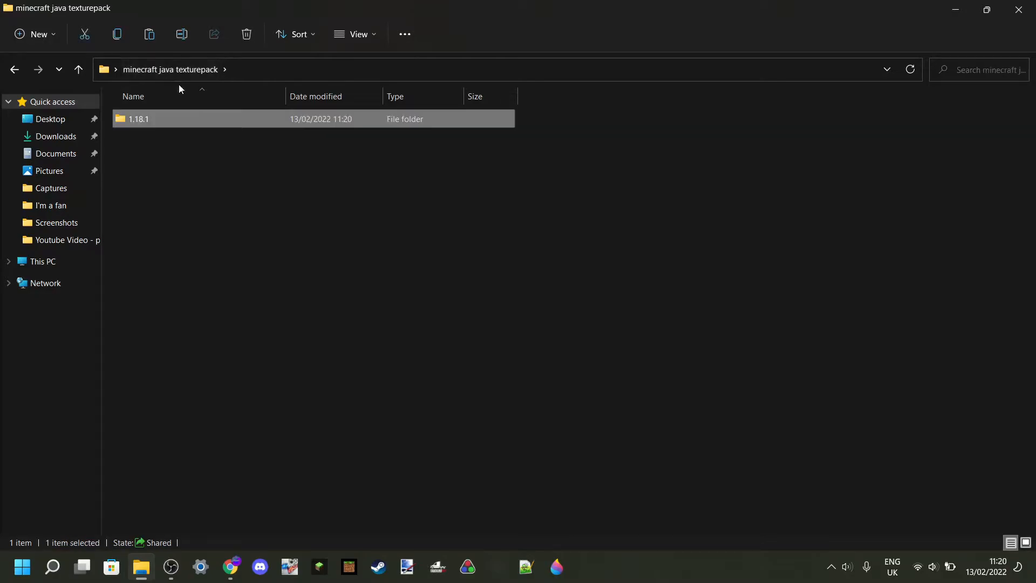
pyautogui.rightClick(212, 120)
pyautogui.rightClick(136, 120)
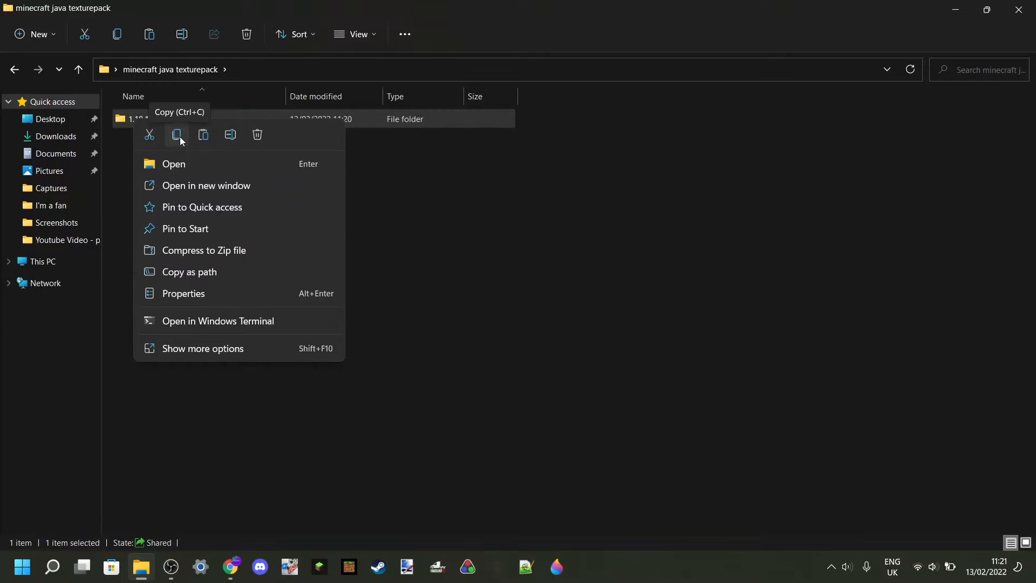
pyautogui.click(401, 191)
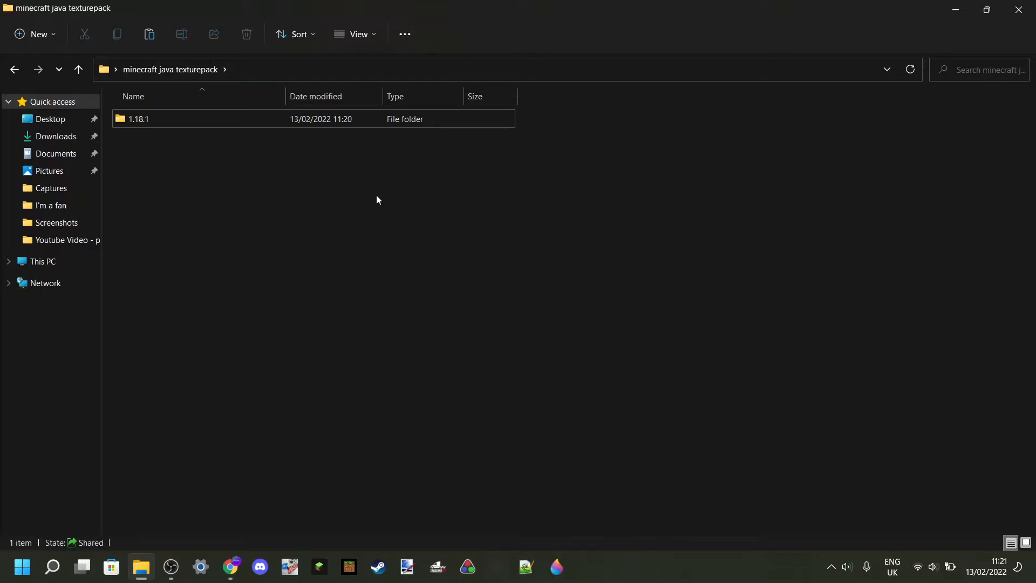
# Delete the realms folder and the .mcassetsroot file from the assets folder inside 1.18.1
pyautogui.doubleClick(160, 123)
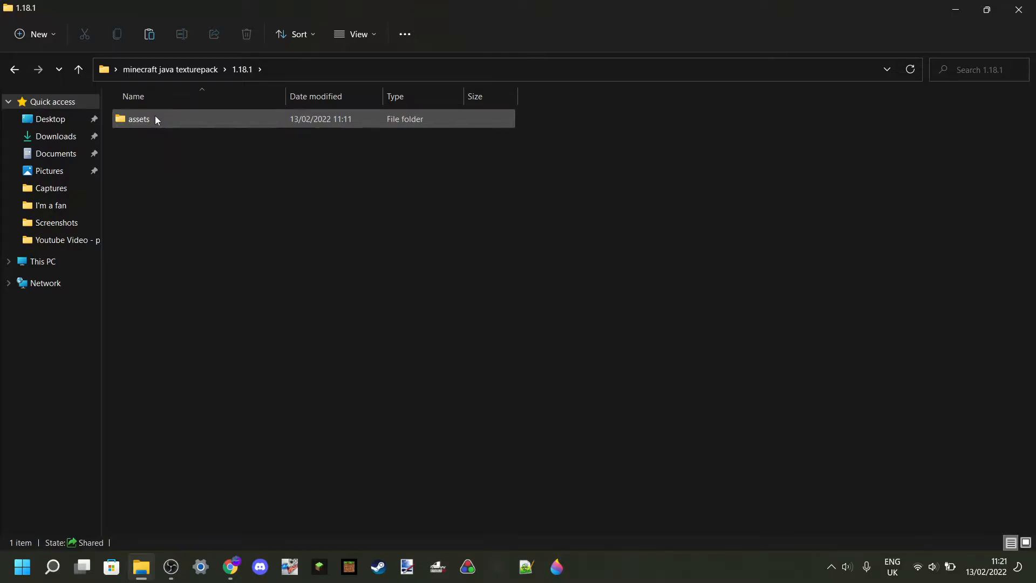
pyautogui.doubleClick(156, 119)
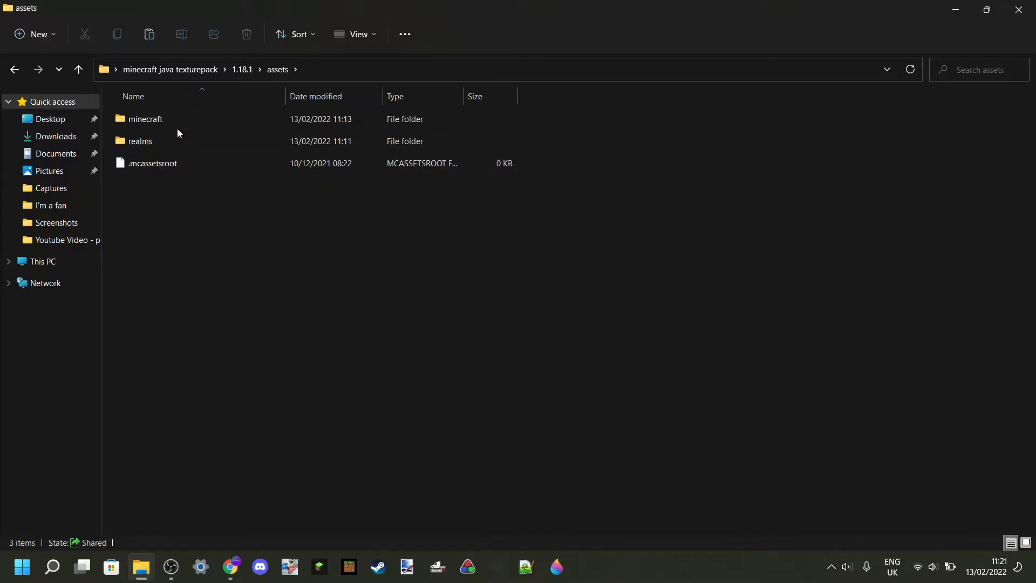
pyautogui.moveTo(113, 142); pyautogui.dragTo(150, 185)
pyautogui.rightClick(150, 144)
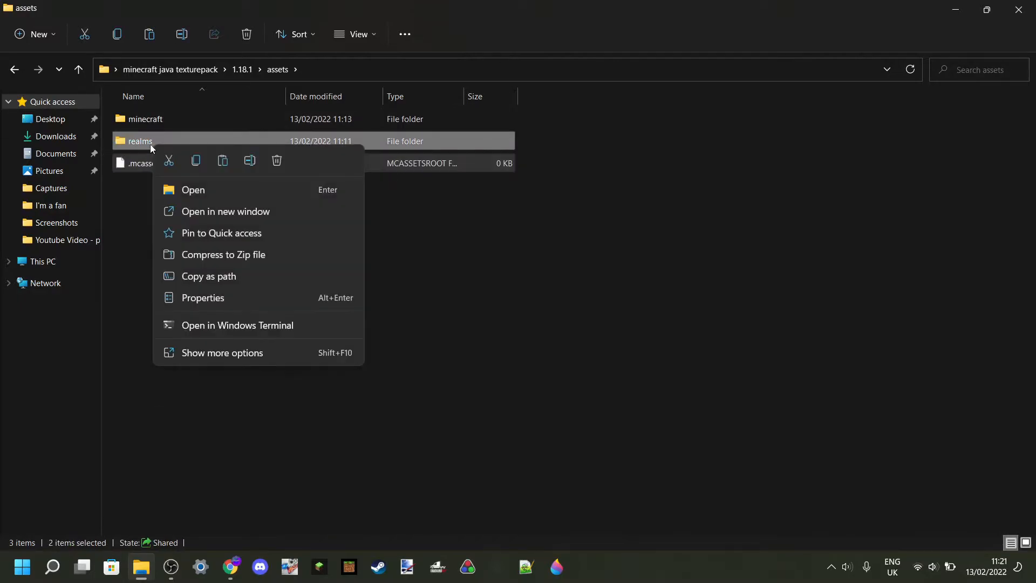
pyautogui.click(275, 161)
pyautogui.click(574, 298)
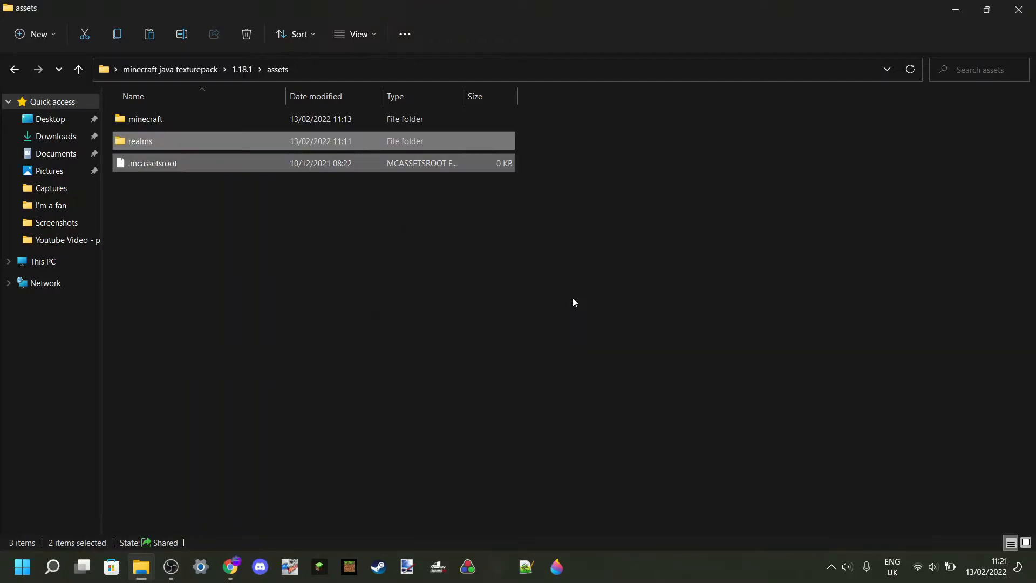
# Open the minecraft folder inside assets and look over its subfolders, including particles
pyautogui.doubleClick(214, 119)
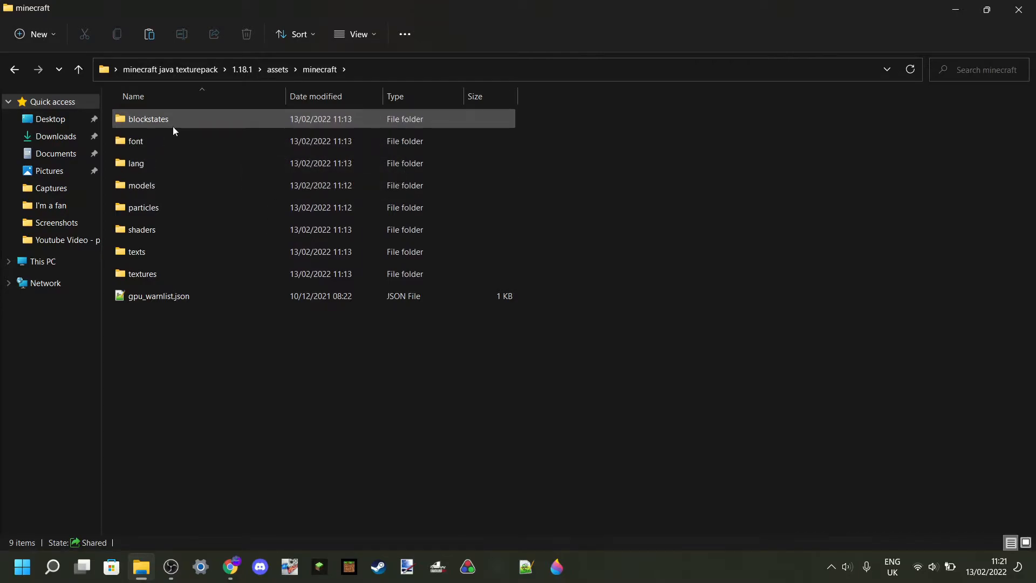
pyautogui.click(118, 125)
pyautogui.moveTo(108, 121); pyautogui.dragTo(106, 194)
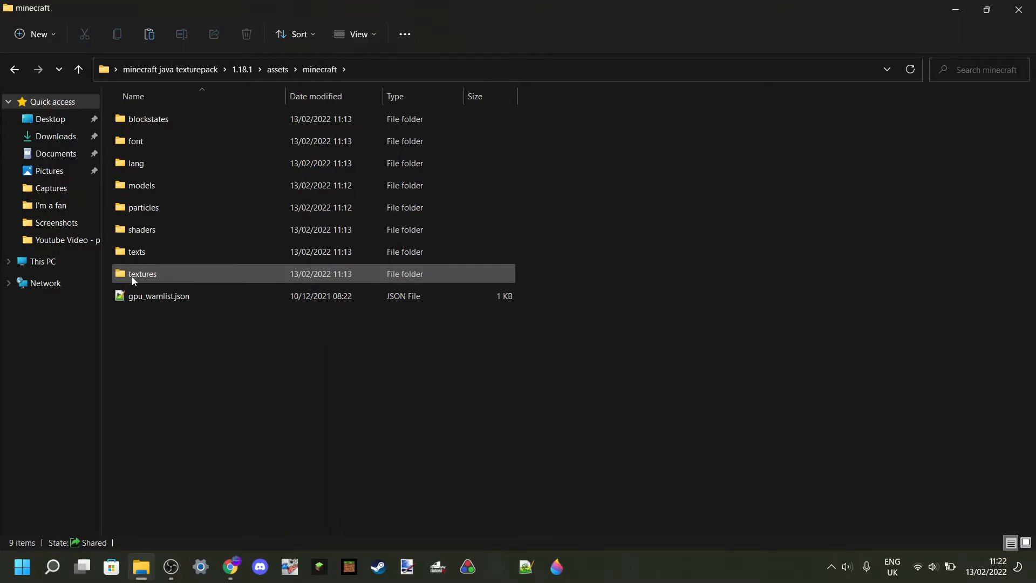
pyautogui.moveTo(106, 248); pyautogui.dragTo(177, 130)
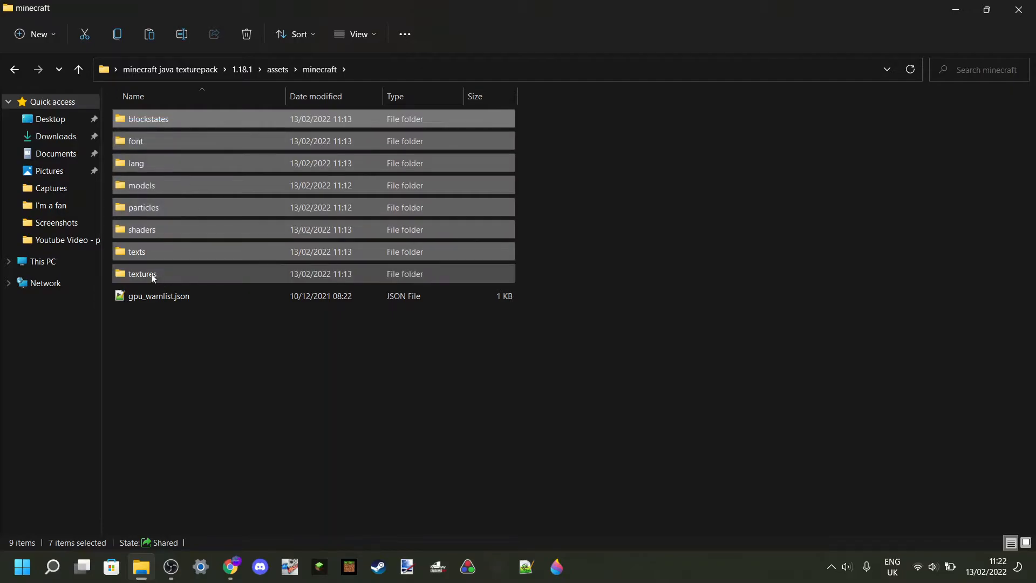
pyautogui.click(105, 234)
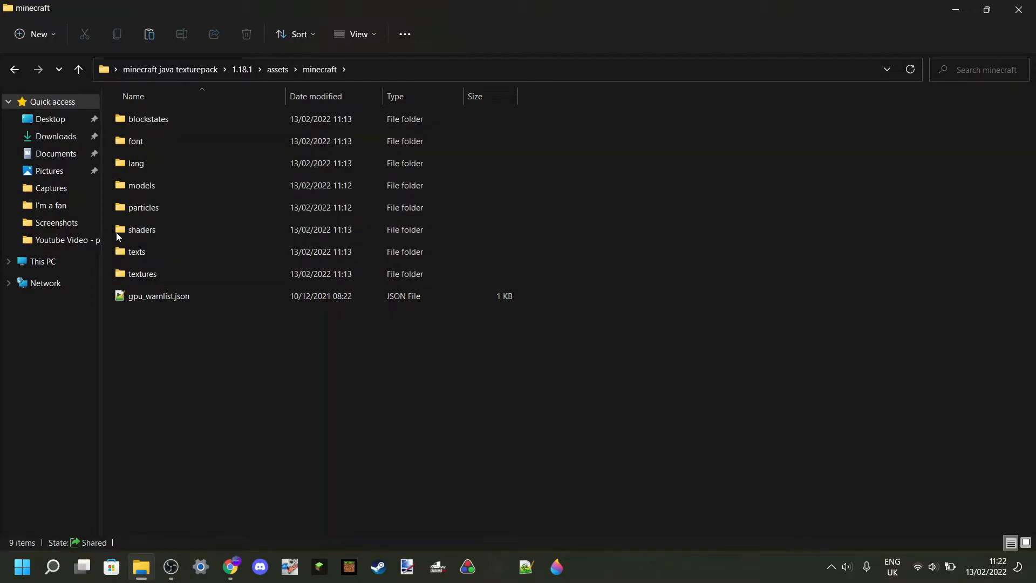
pyautogui.doubleClick(145, 209)
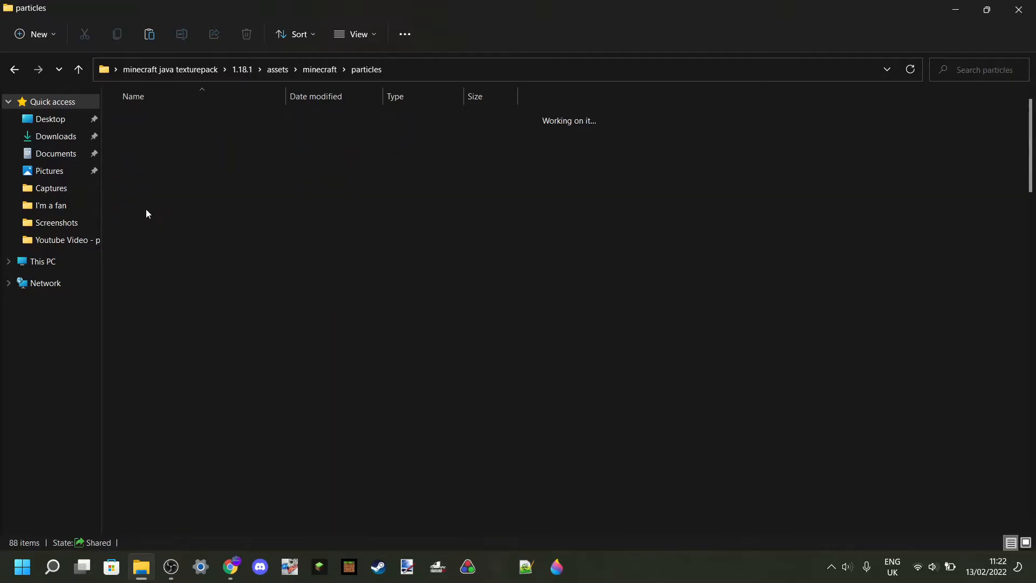
pyautogui.click(321, 66)
pyautogui.moveTo(111, 227)
pyautogui.mouseDown()
pyautogui.moveTo(125, 245)
pyautogui.moveTo(112, 231)
pyautogui.mouseUp()
pyautogui.click(108, 231)
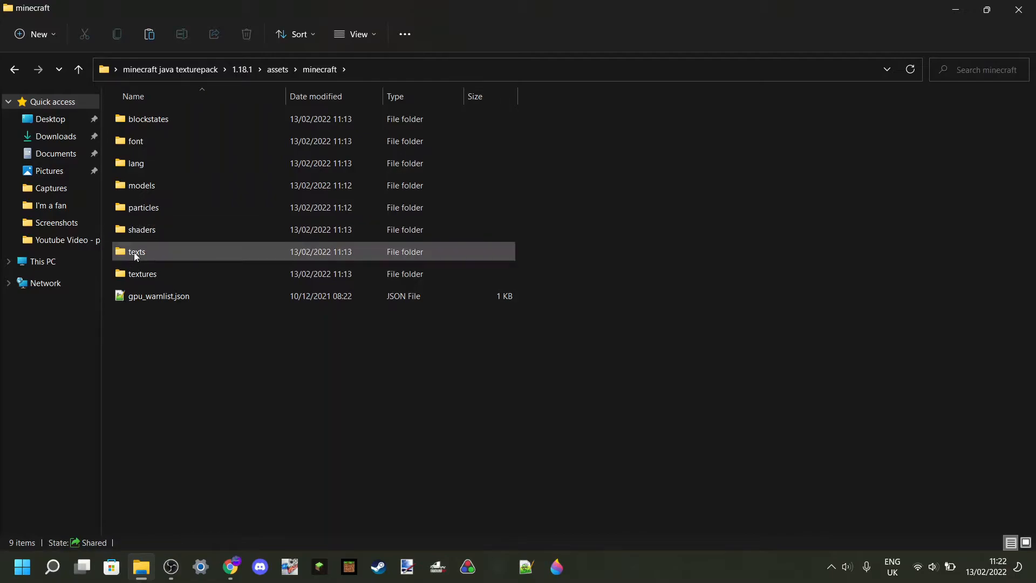
# Delete the blockstates, font, lang, models, particles, shaders and texts folders from the minecraft folder
pyautogui.click(134, 252)
pyautogui.keyDown('shift'); pyautogui.click(164, 121); pyautogui.keyUp('shift')
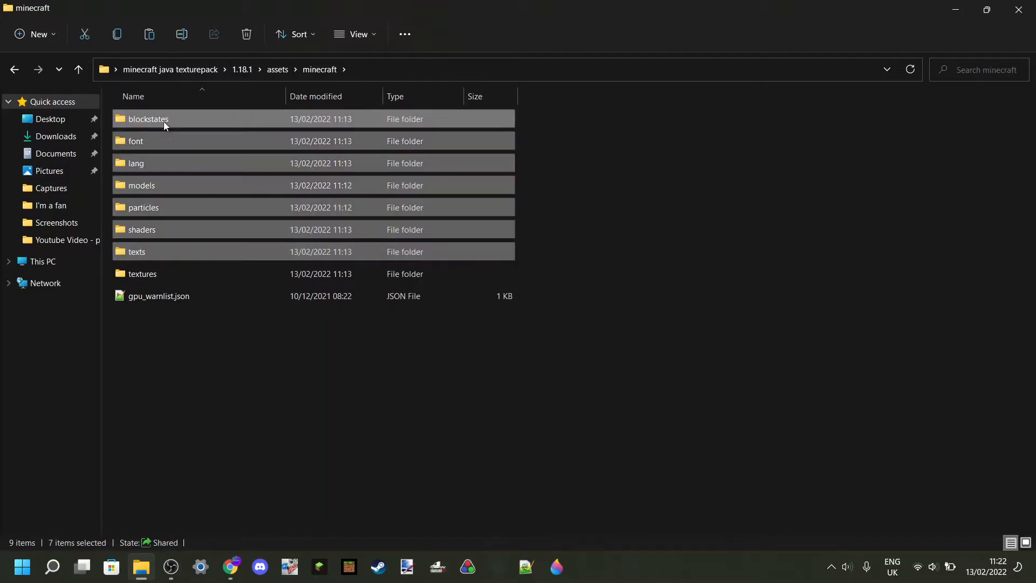
pyautogui.rightClick(163, 166)
pyautogui.click(288, 185)
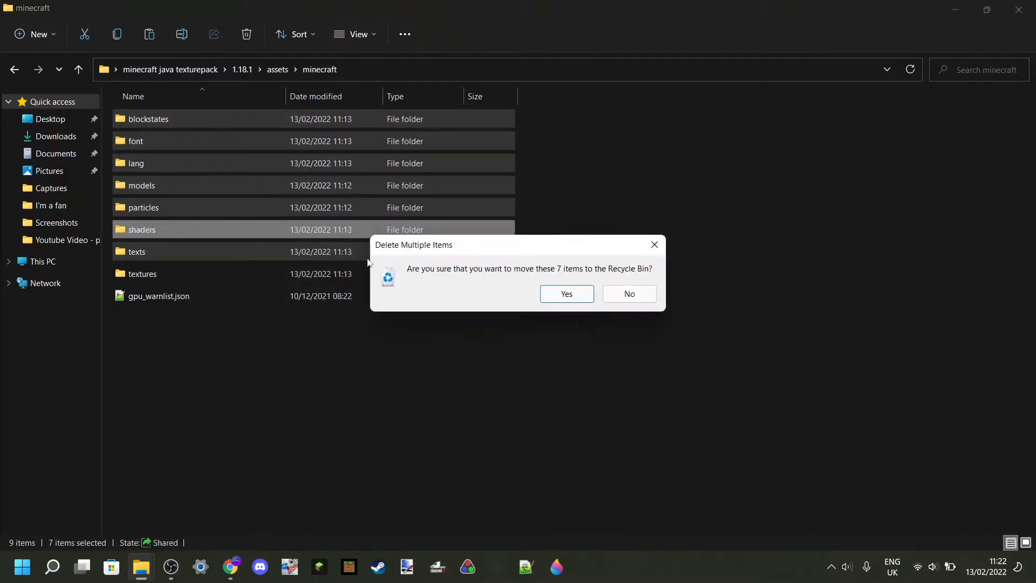
pyautogui.click(567, 292)
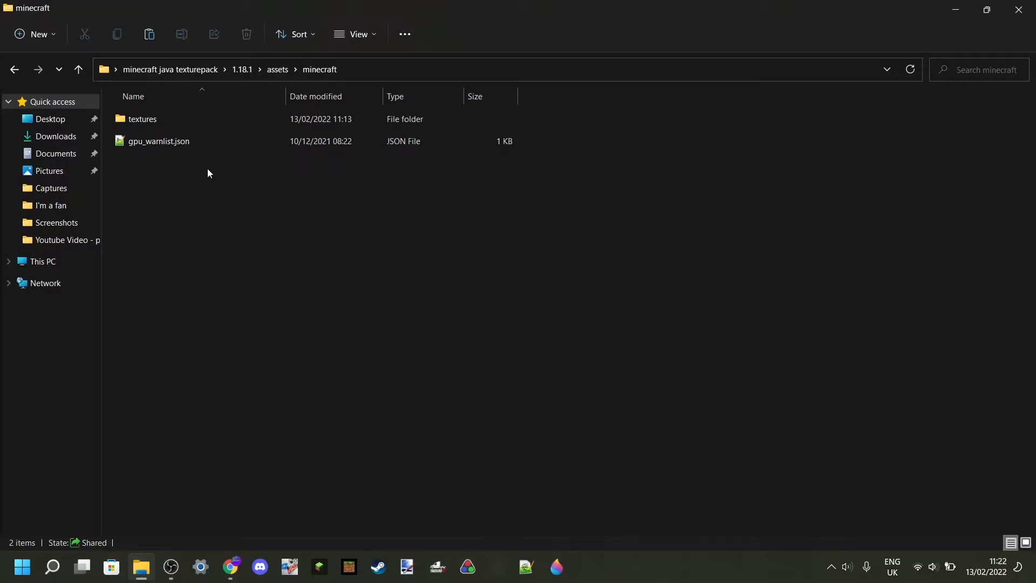
# Delete the gpu_warnlist.json file from the minecraft folder
pyautogui.rightClick(164, 143)
pyautogui.click(291, 161)
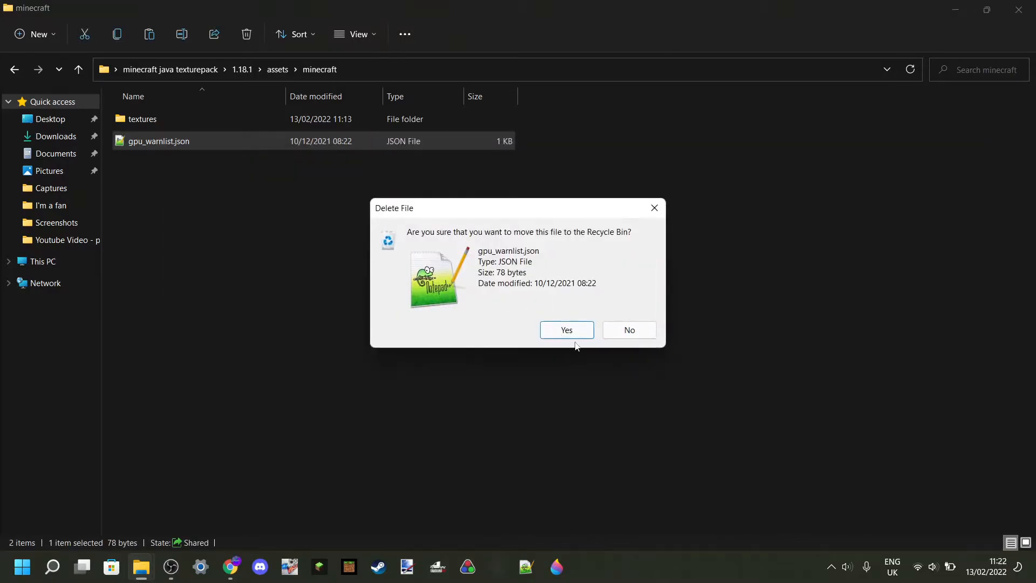
pyautogui.click(569, 329)
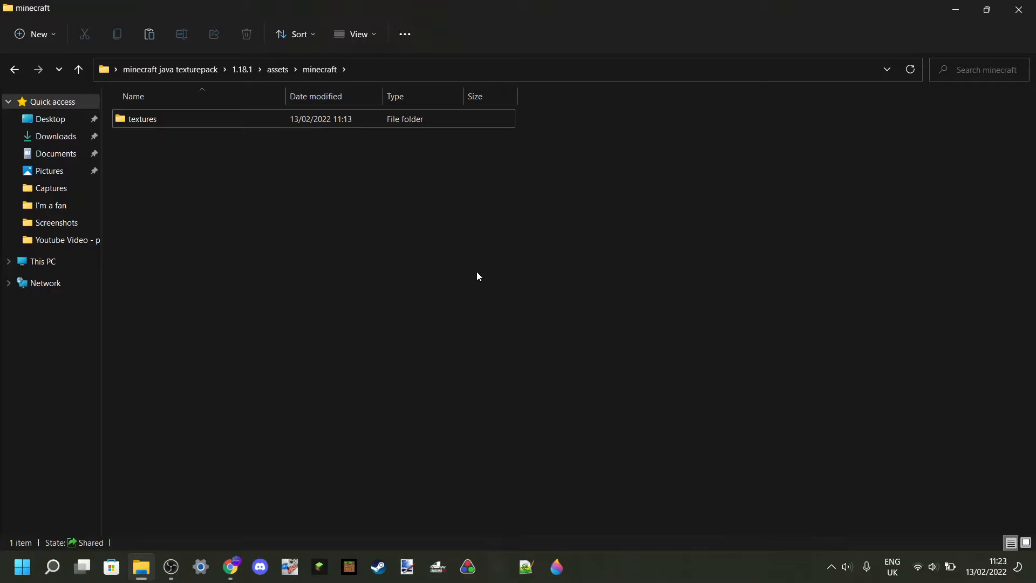
# Open the textures folder and look over the contents of its block, effect and entity subfolders
pyautogui.doubleClick(248, 121)
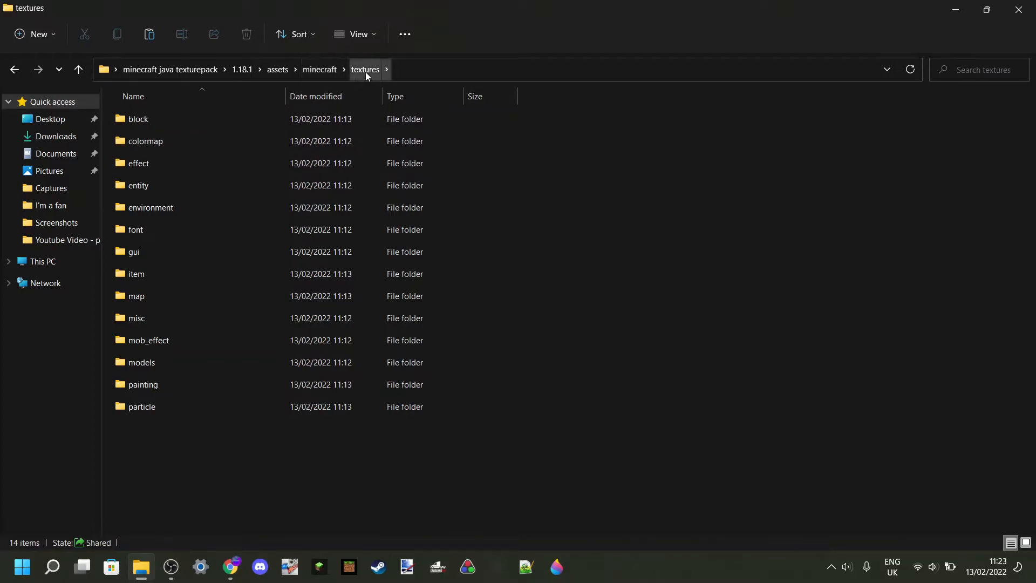
pyautogui.moveTo(108, 116); pyautogui.dragTo(108, 409)
pyautogui.doubleClick(169, 118)
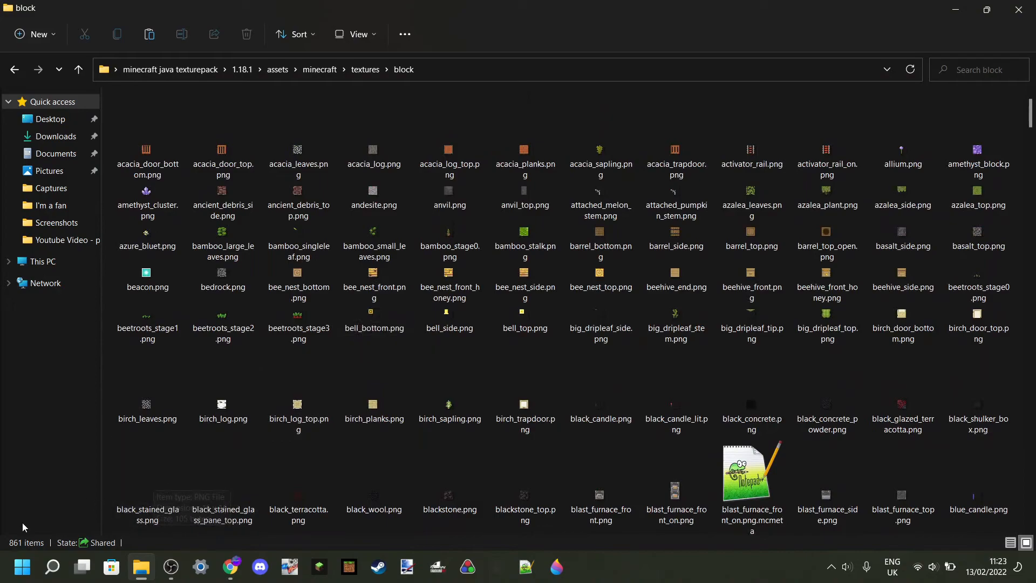
pyautogui.click(365, 70)
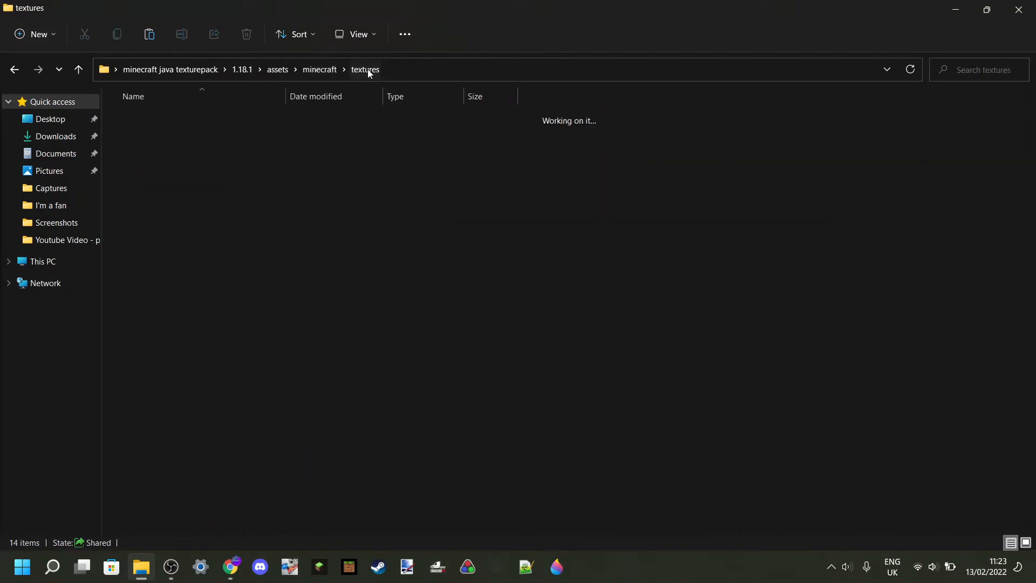
pyautogui.doubleClick(180, 161)
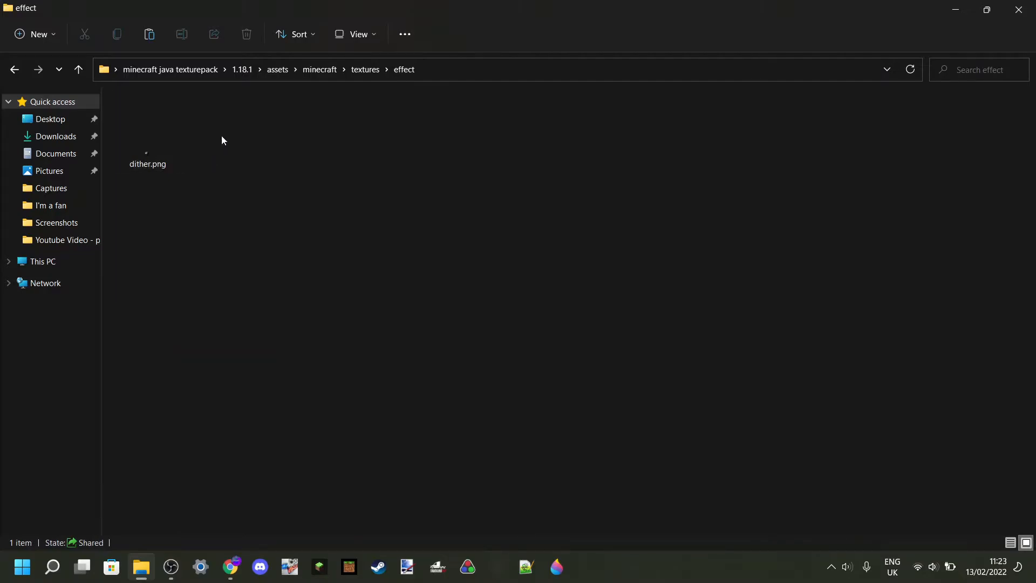
pyautogui.click(366, 70)
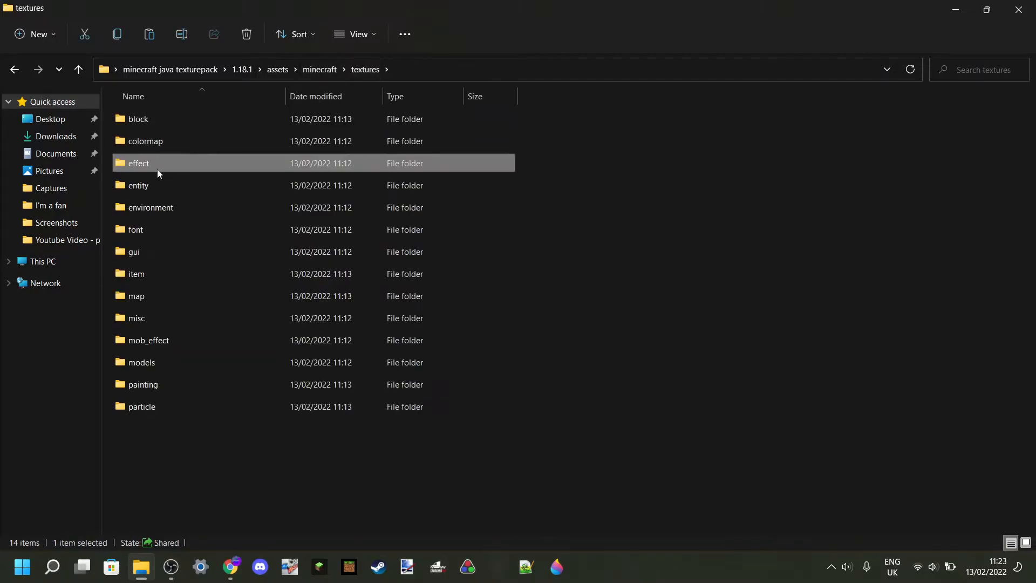
pyautogui.doubleClick(147, 186)
pyautogui.scroll(-15, 223, 173)
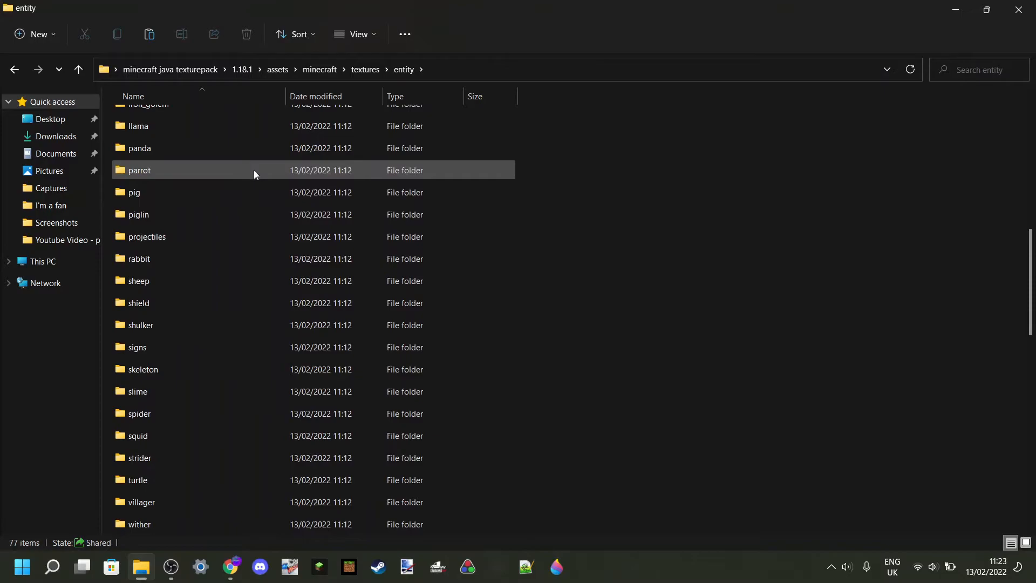
pyautogui.click(357, 73)
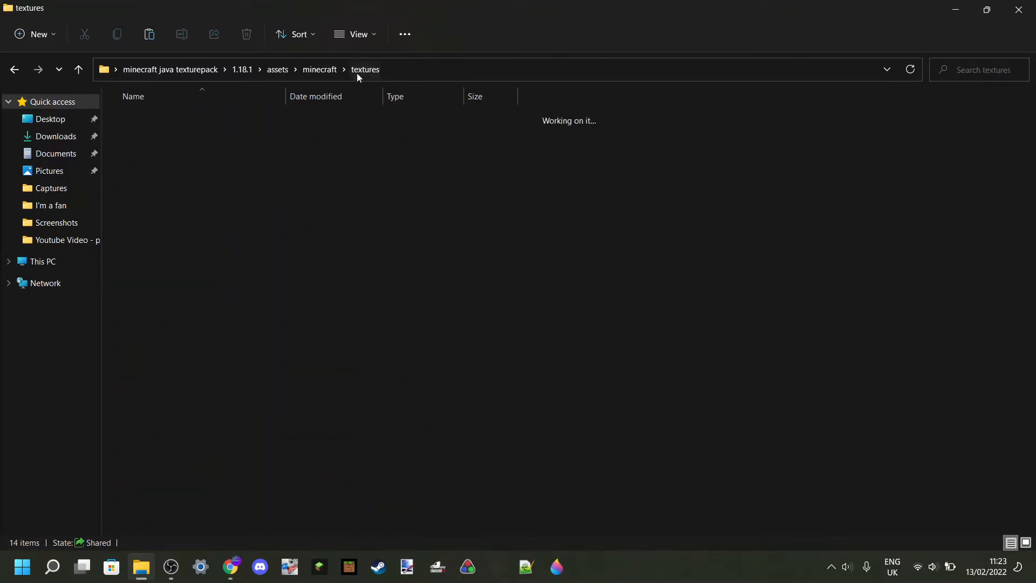
# Look over the environment, gui and item subfolders, and return to the textures folder
pyautogui.doubleClick(204, 212)
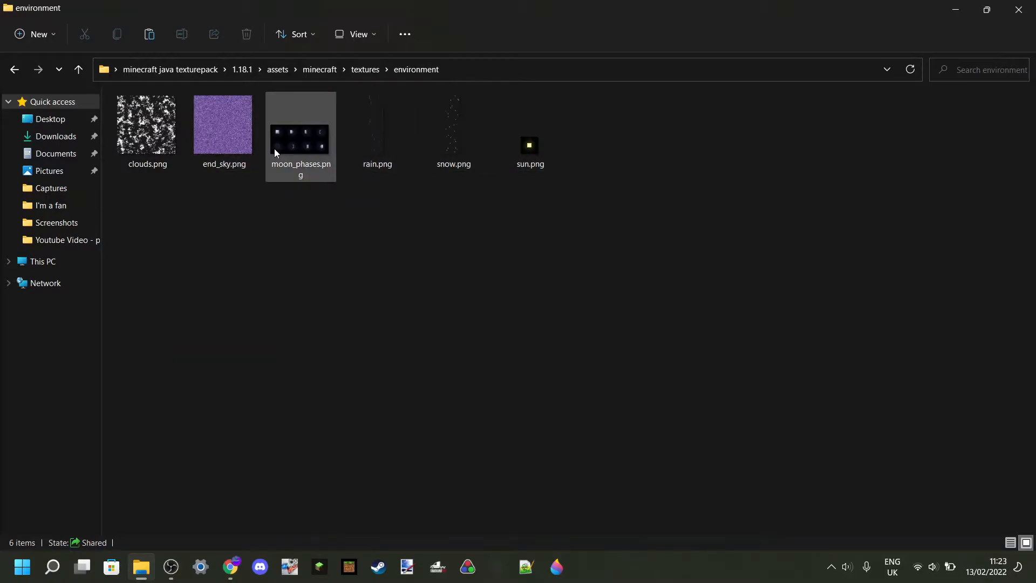
pyautogui.click(356, 69)
pyautogui.doubleClick(190, 257)
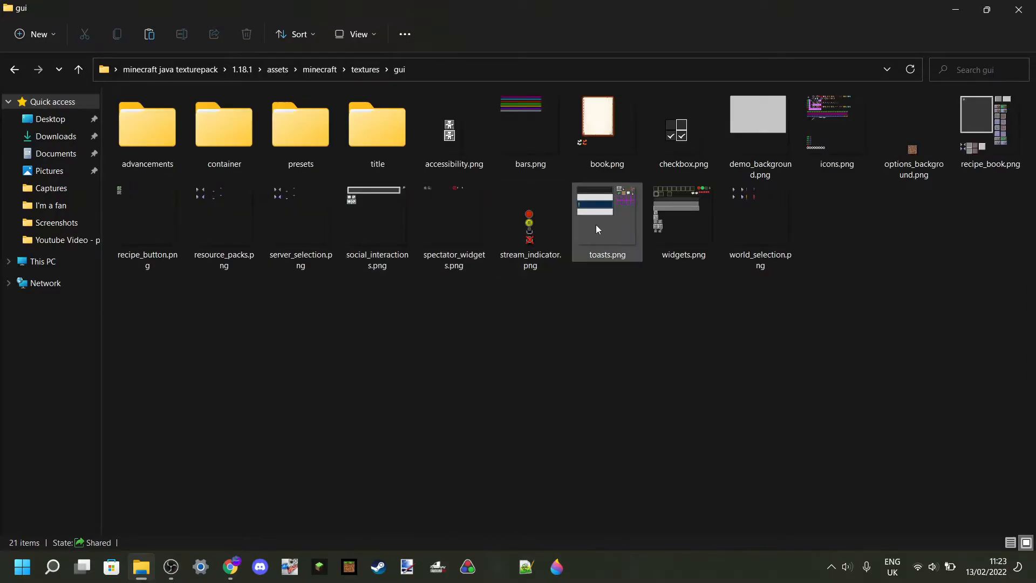
pyautogui.click(365, 71)
pyautogui.doubleClick(186, 271)
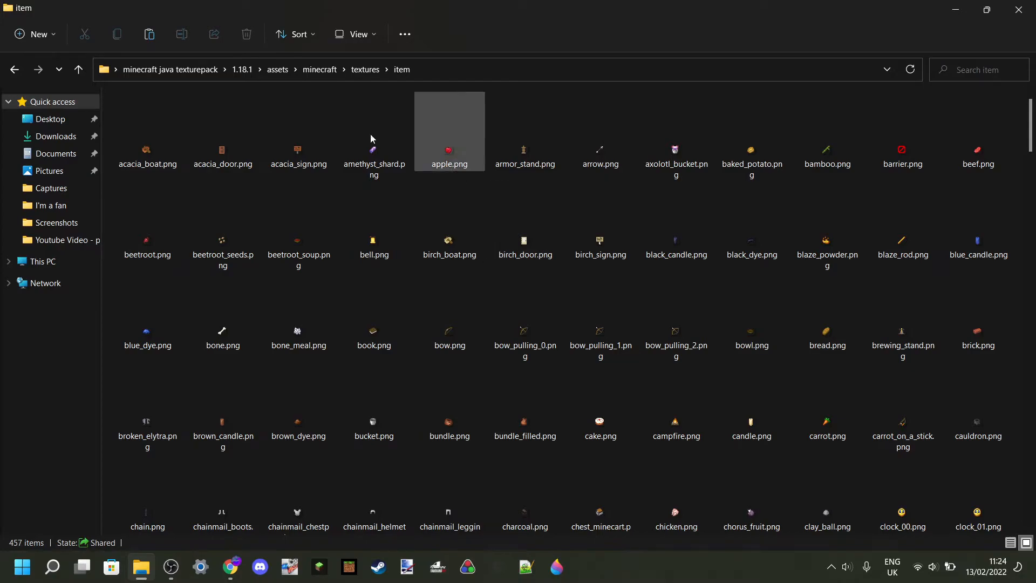
pyautogui.click(363, 73)
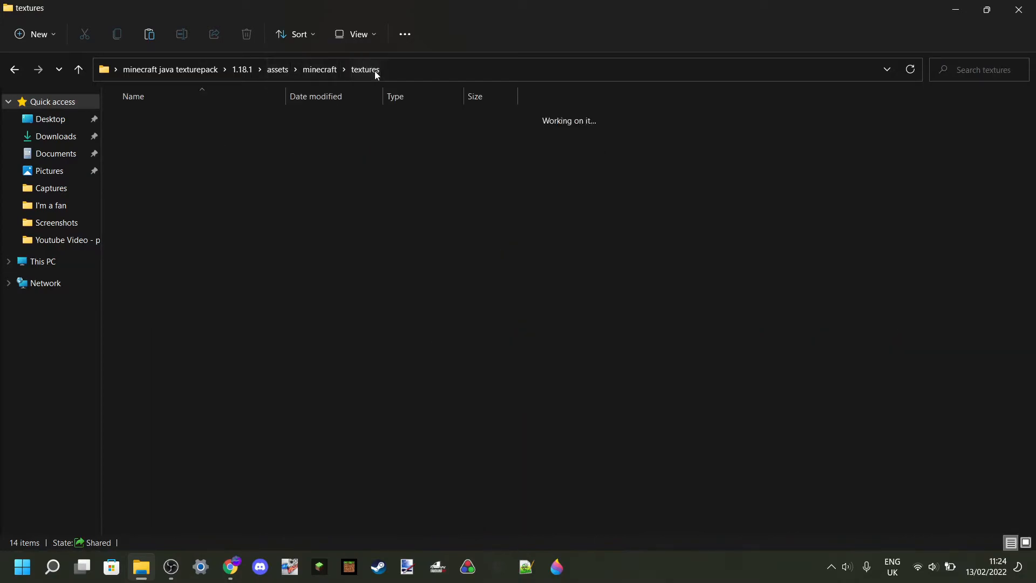
pyautogui.click(581, 308)
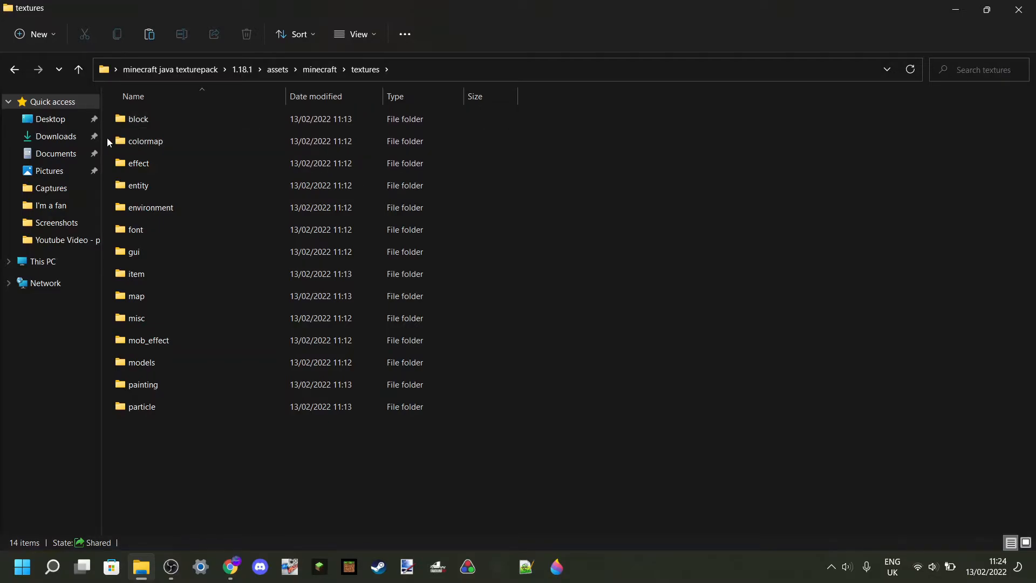
# Delete the colormap, effect, entity, environment, font and gui folders from the textures folder
pyautogui.moveTo(106, 138); pyautogui.dragTo(161, 248)
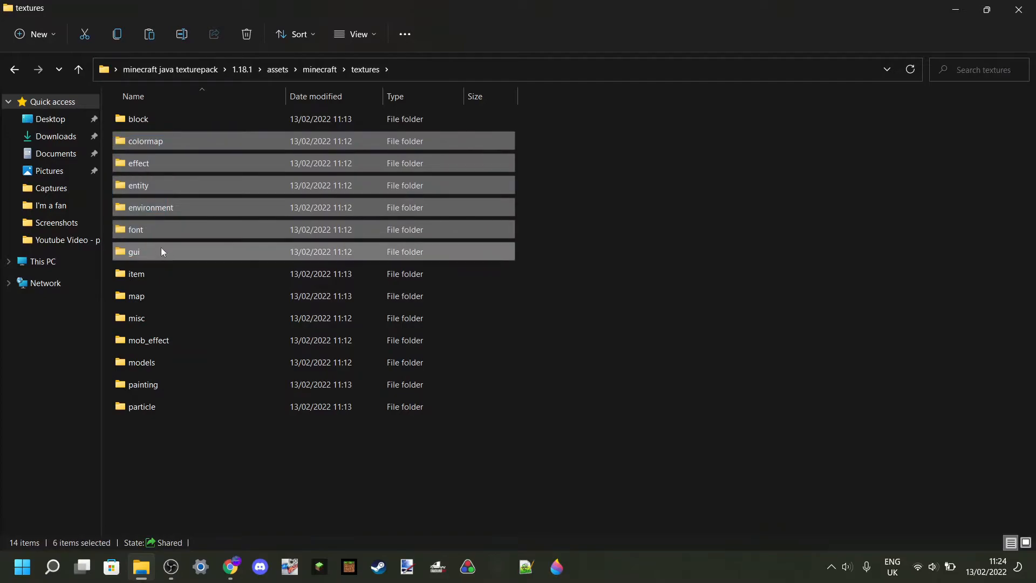
pyautogui.rightClick(144, 206)
pyautogui.click(264, 217)
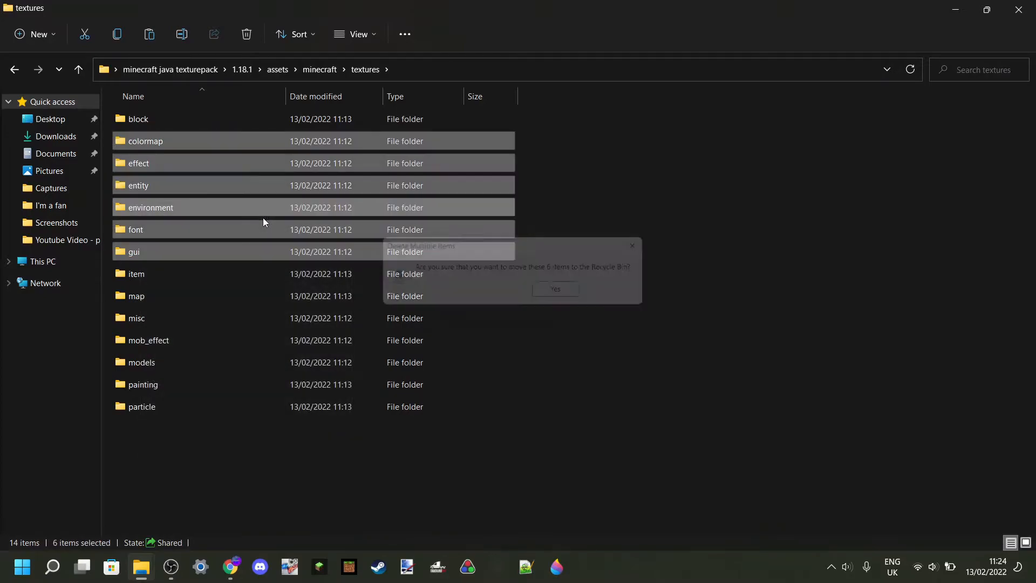
pyautogui.click(550, 291)
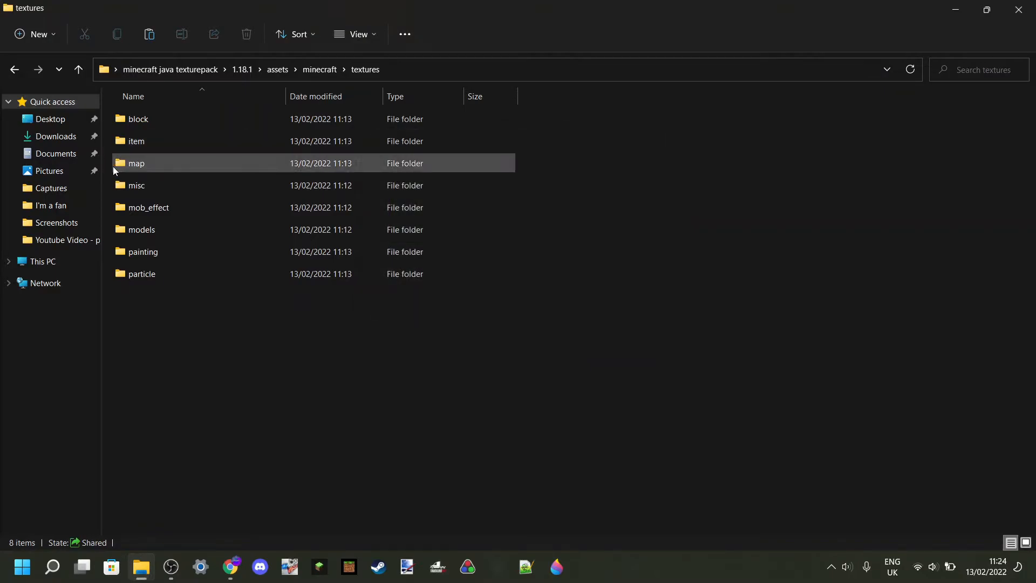
# Delete the map, misc, mob_effect, models, painting and particle folders from the textures folder
pyautogui.moveTo(110, 164); pyautogui.dragTo(159, 267)
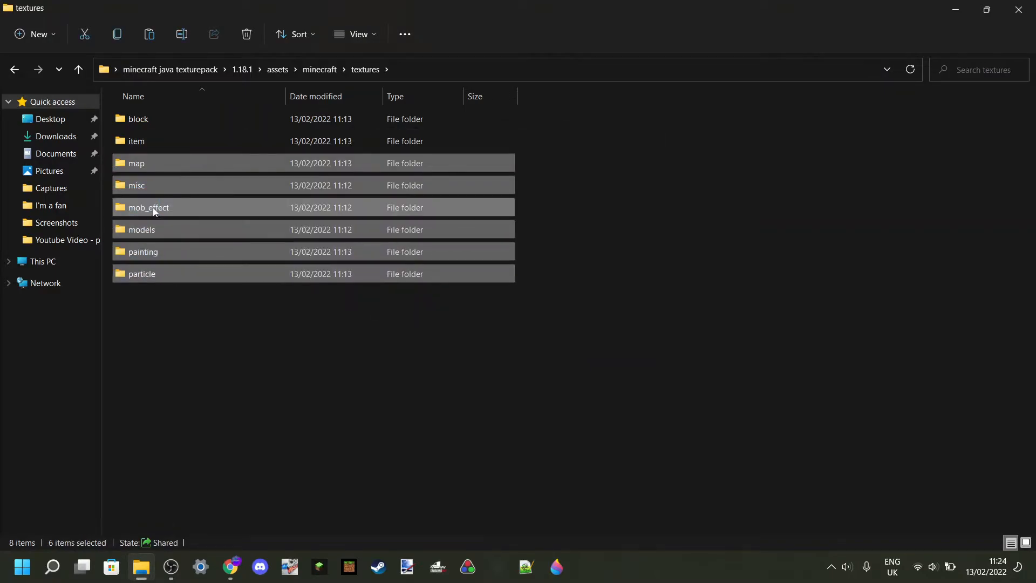
pyautogui.rightClick(154, 210)
pyautogui.click(287, 223)
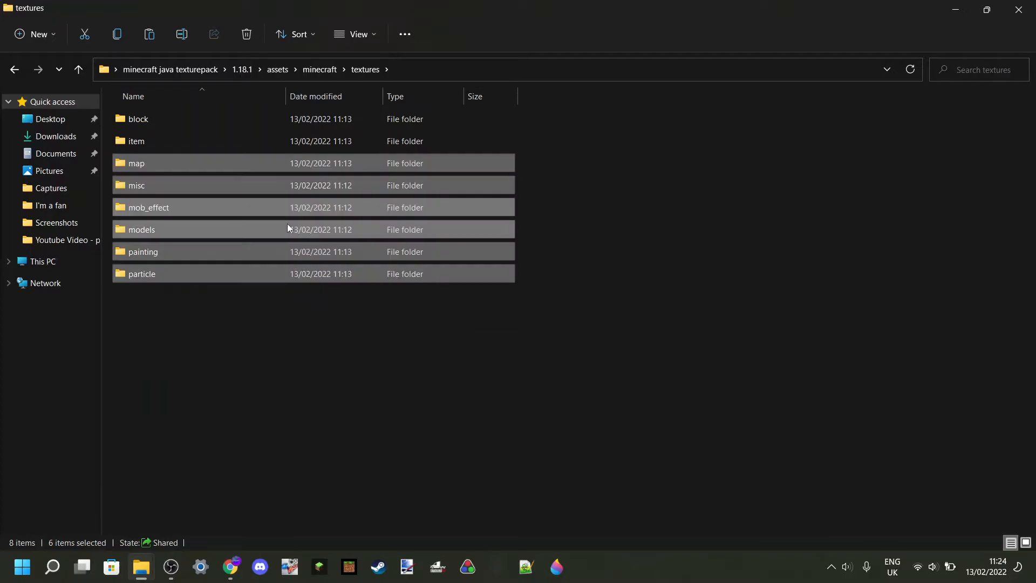
pyautogui.click(564, 295)
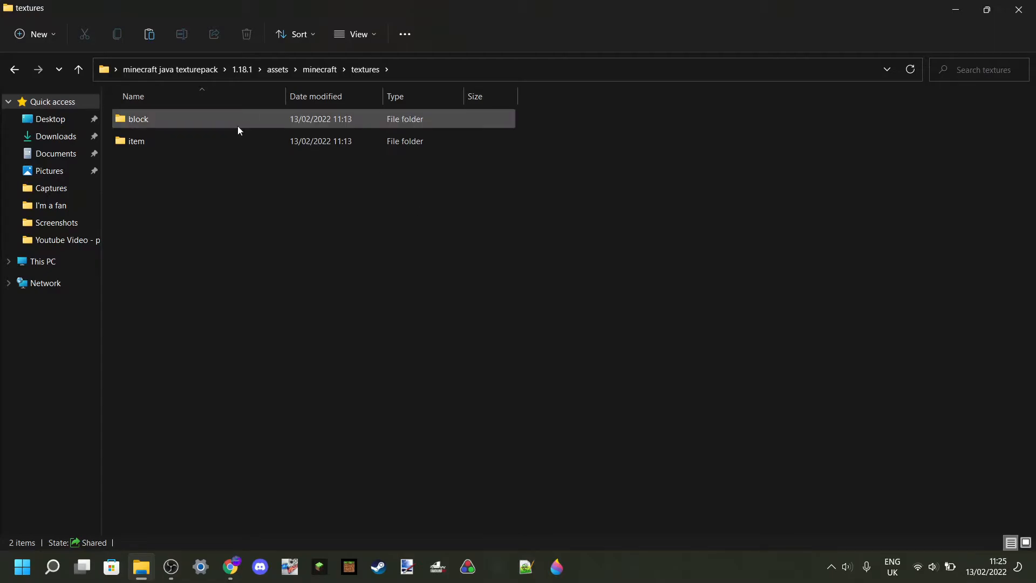
# Open the block folder and look through its texture images
pyautogui.moveTo(239, 126)
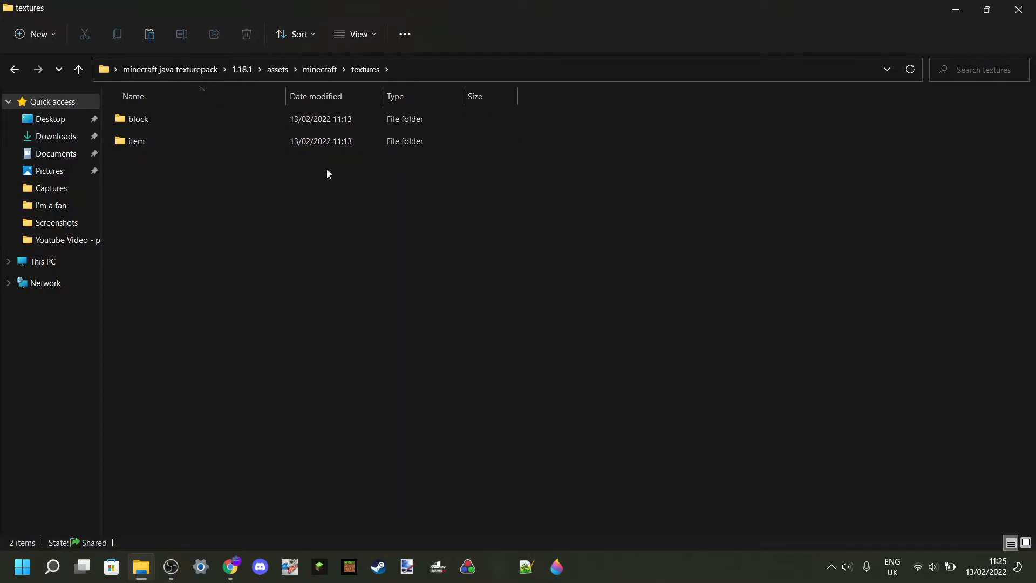
pyautogui.doubleClick(245, 119)
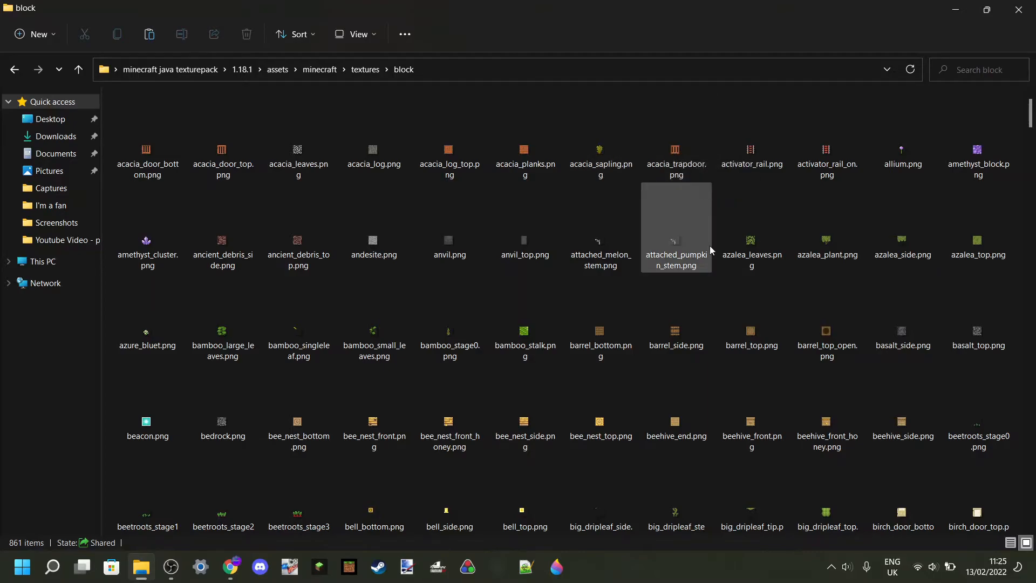
pyautogui.scroll(-20, 710, 248)
pyautogui.scroll(-3, 710, 246)
pyautogui.scroll(20, 736, 248)
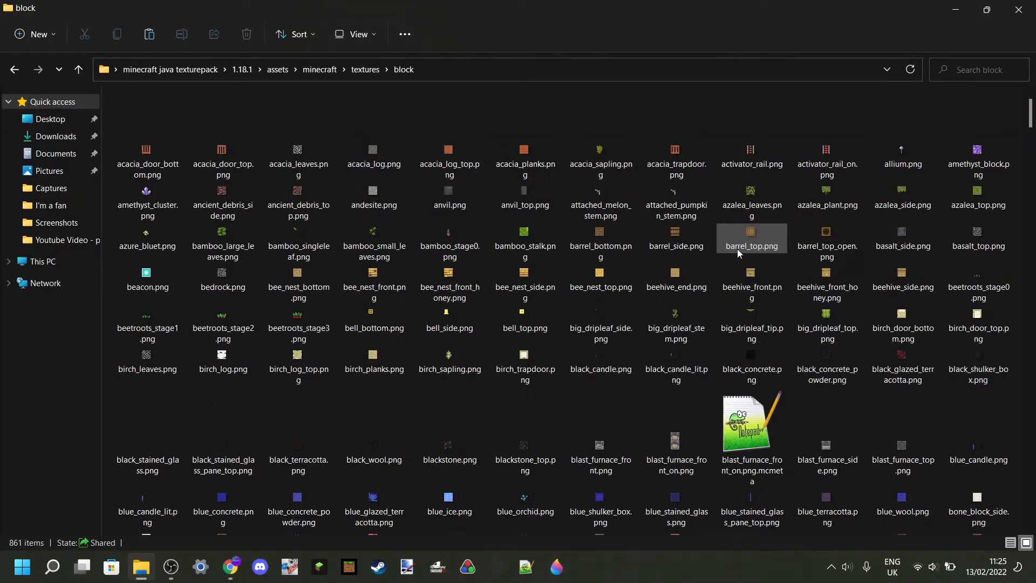
# Open the acacia_trapdoor.png block texture in Paint 3D
pyautogui.click(678, 153)
pyautogui.rightClick(679, 153)
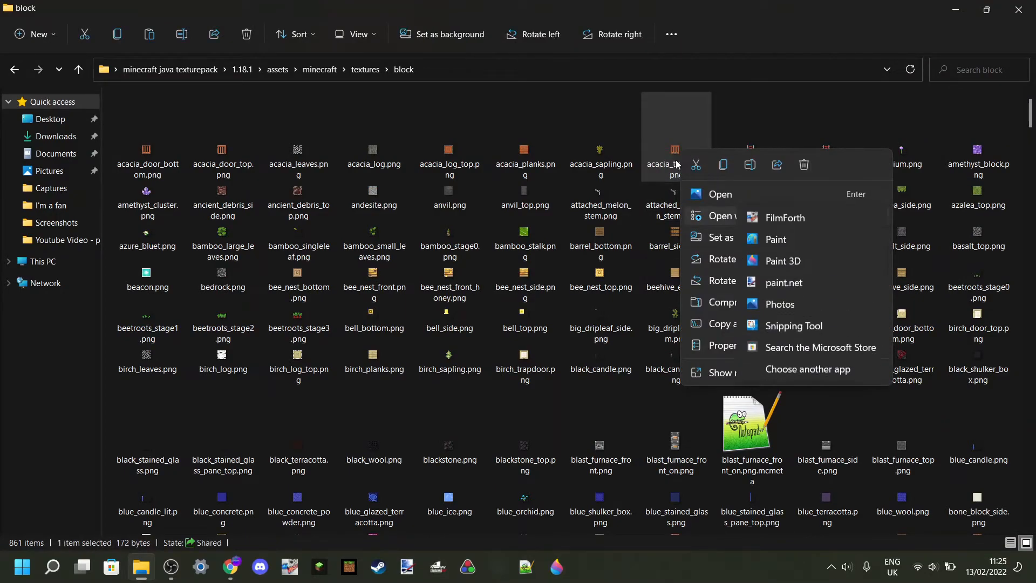
pyautogui.click(636, 113)
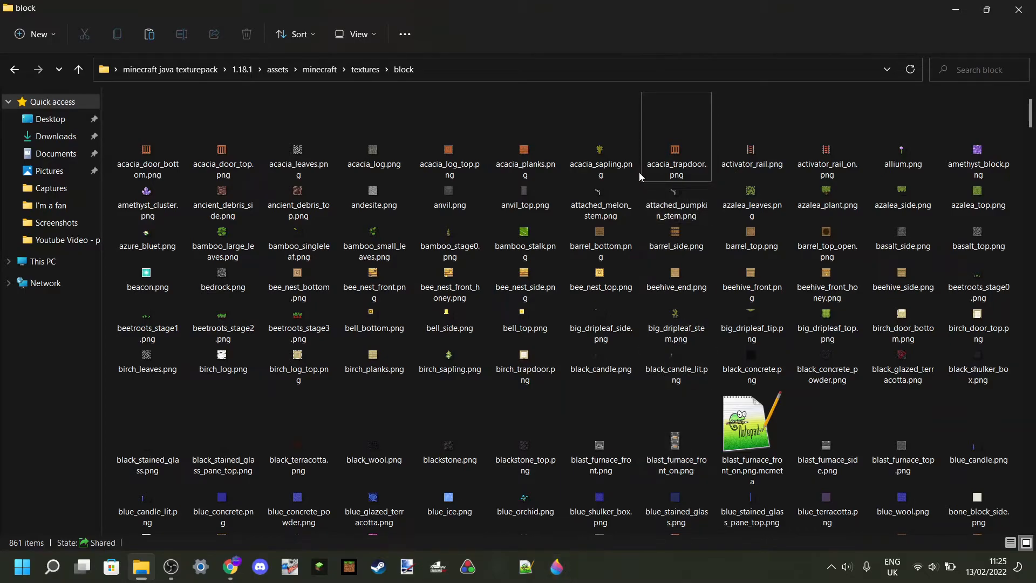
pyautogui.doubleClick(674, 147)
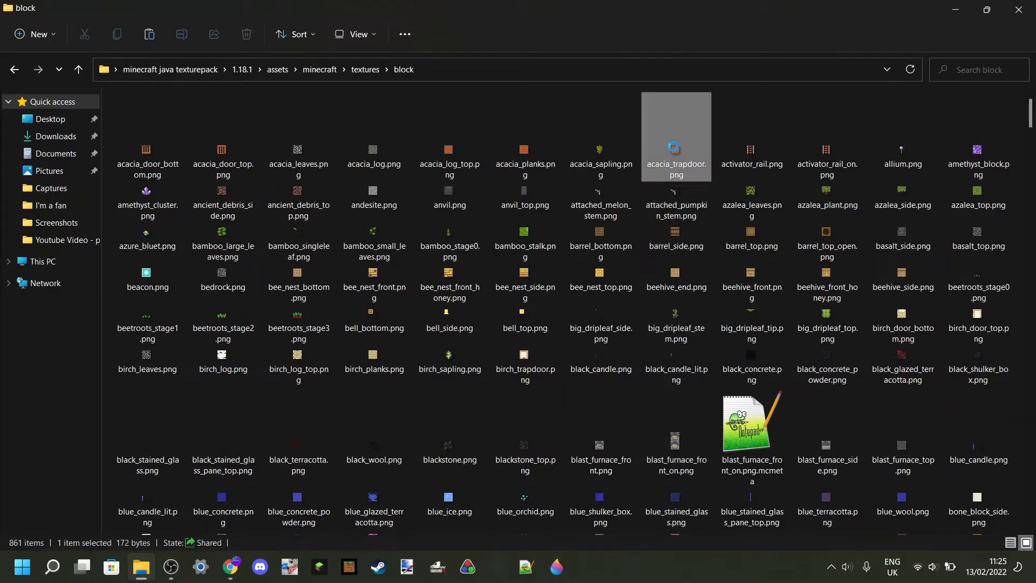
pyautogui.rightClick(674, 146)
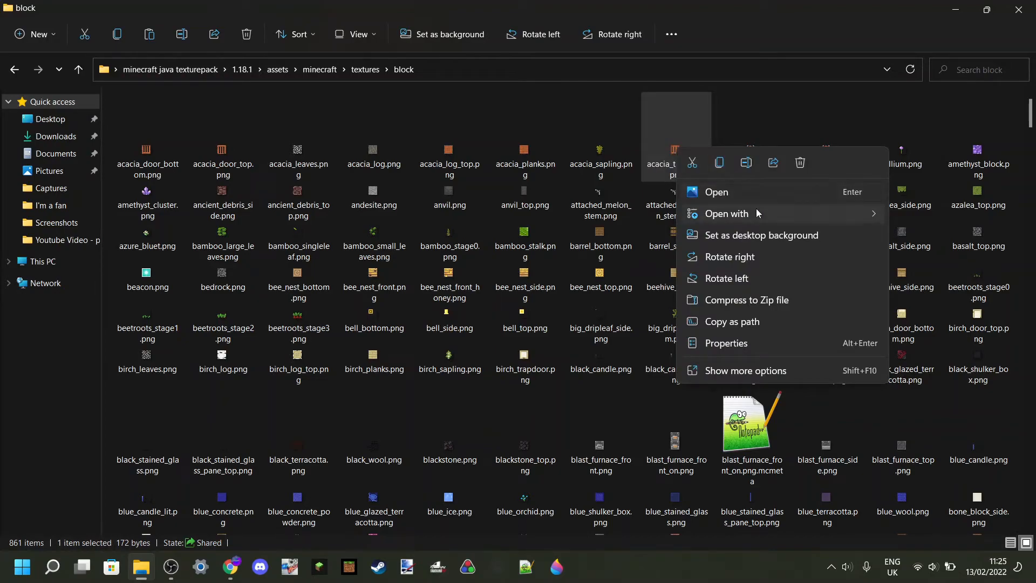
pyautogui.moveTo(756, 209)
pyautogui.click(928, 257)
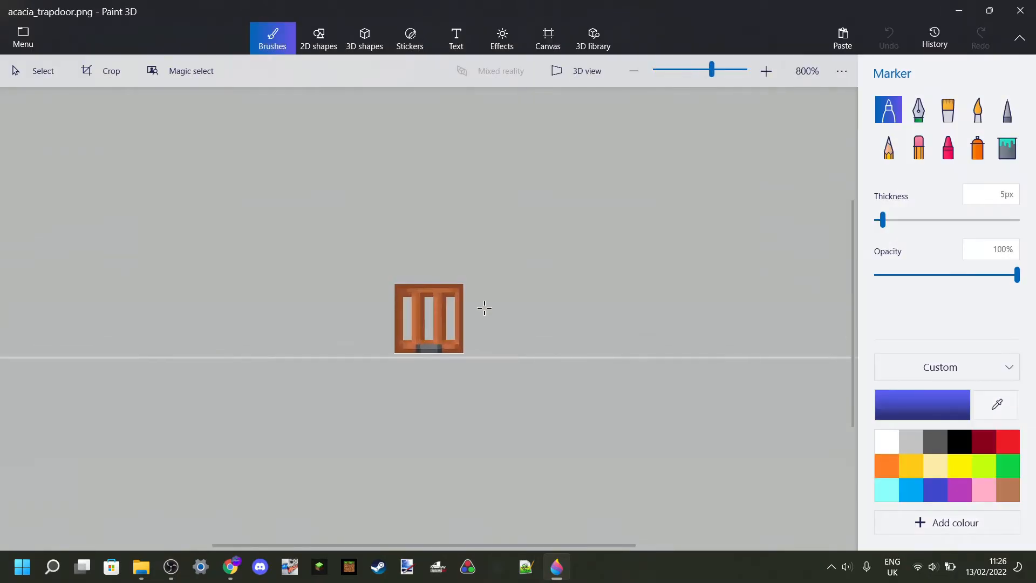
# Choose the Pixel pen brush for the trapdoor texture and set its thickness to 1 px
pyautogui.scroll(2, 502, 254)
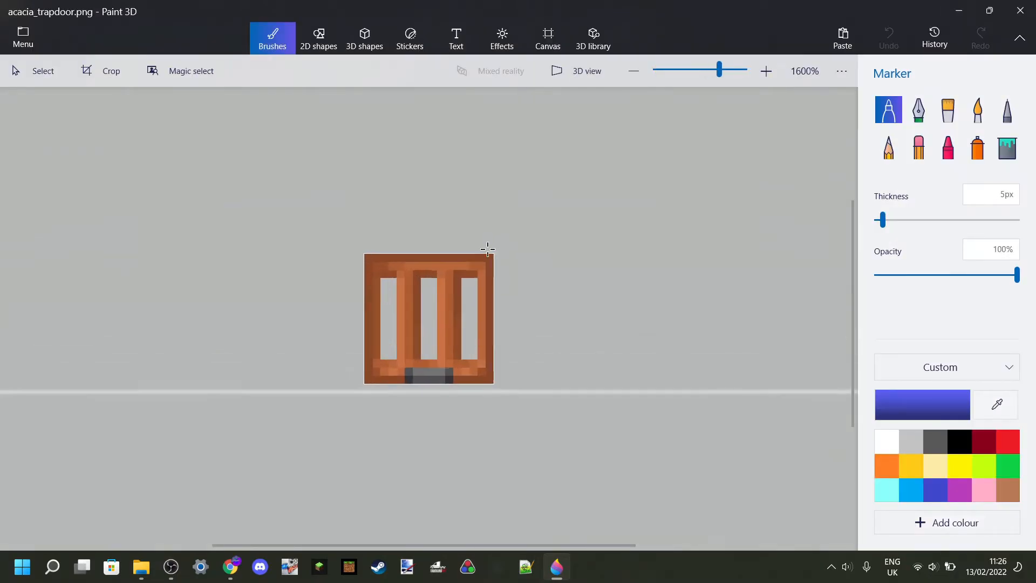
pyautogui.click(560, 35)
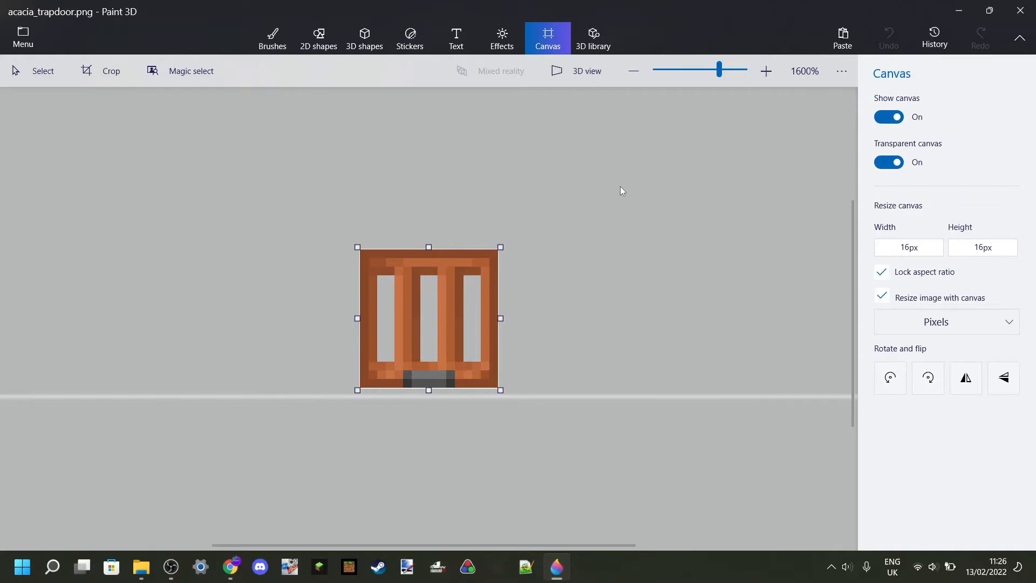
pyautogui.scroll(2, 621, 189)
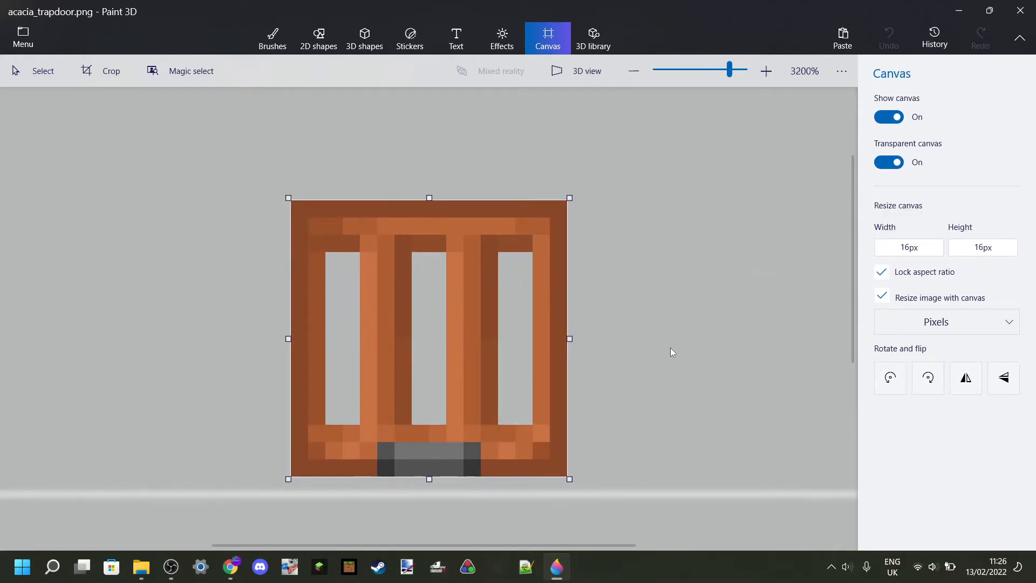
pyautogui.click(456, 36)
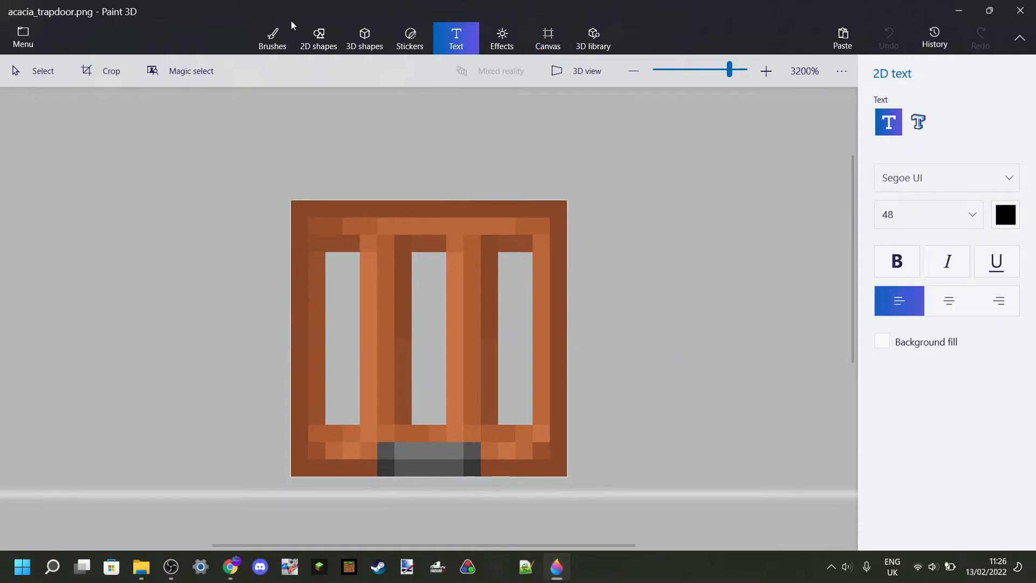
pyautogui.click(281, 33)
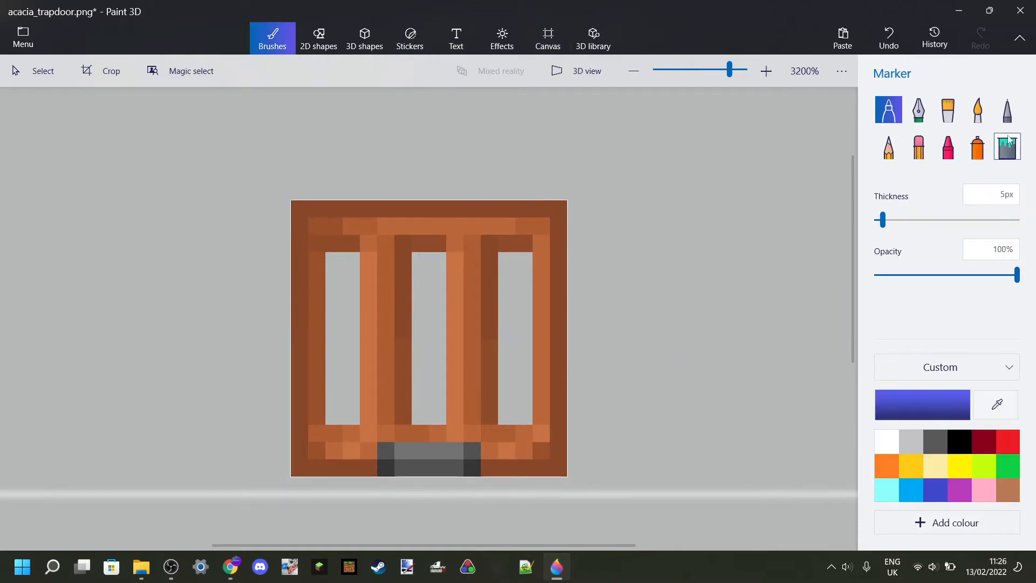
pyautogui.click(1008, 109)
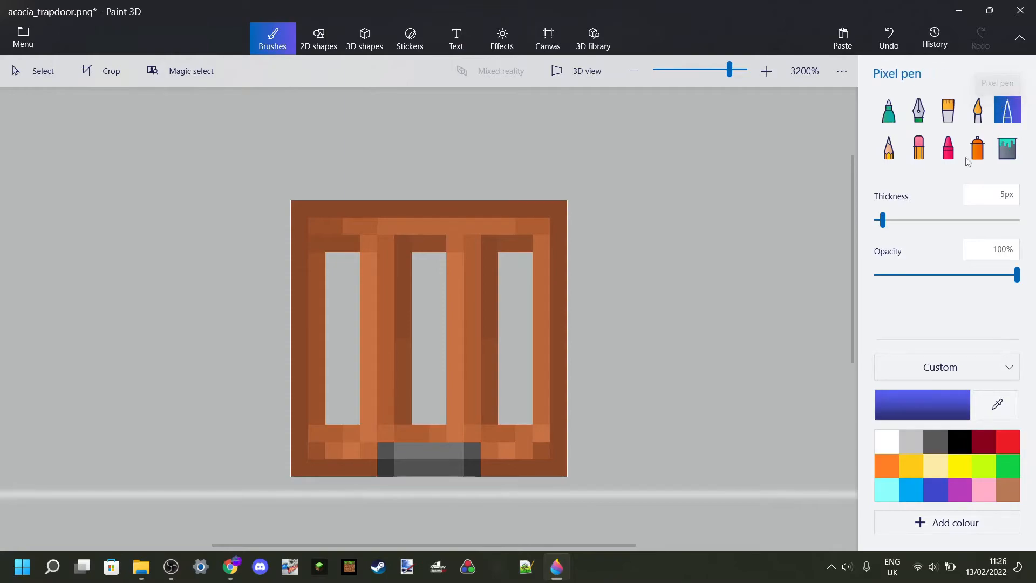
pyautogui.click(990, 194)
pyautogui.write('1')
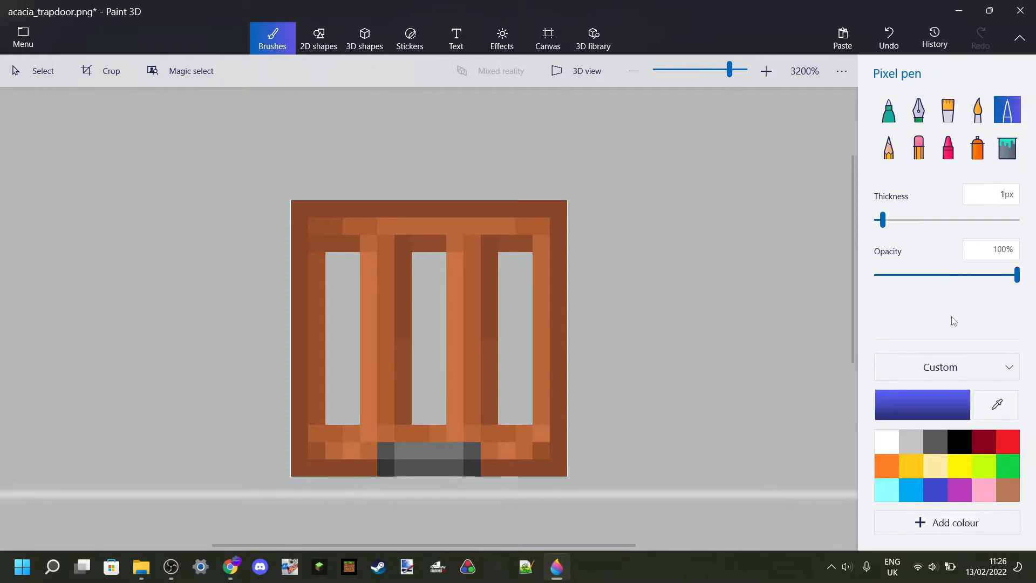
# Try a freehand pixel pen stroke down the right edge of the trapdoor texture and undo it
pyautogui.click(951, 406)
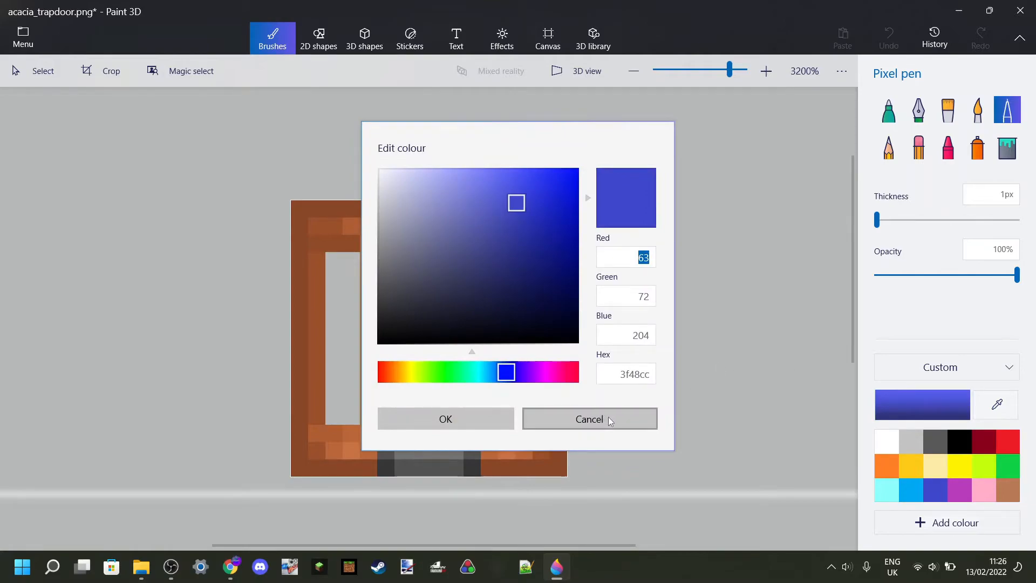
pyautogui.click(607, 416)
pyautogui.click(996, 405)
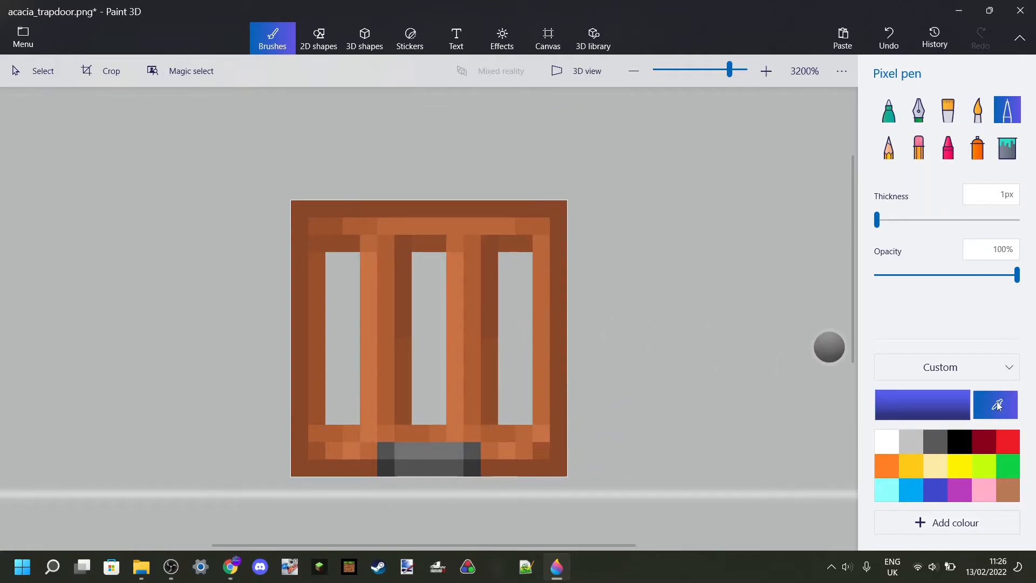
pyautogui.click(997, 405)
pyautogui.moveTo(550, 216)
pyautogui.mouseDown()
pyautogui.moveTo(463, 238)
pyautogui.moveTo(410, 347)
pyautogui.moveTo(598, 410)
pyautogui.mouseUp()
pyautogui.click(888, 37)
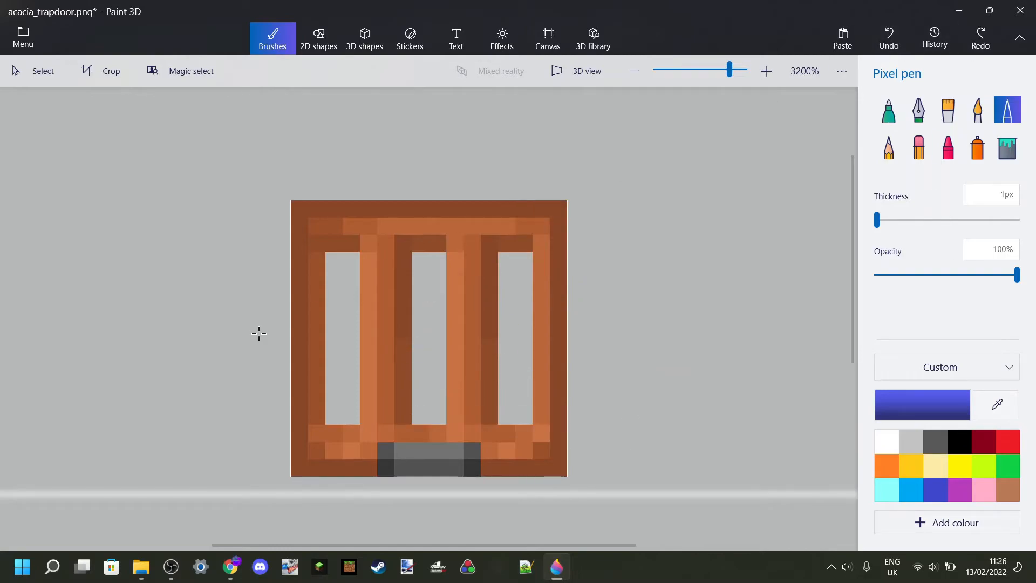
# Select the trapdoor's left and right transparent openings one after the other to examine them, clearing each selection
pyautogui.click(34, 70)
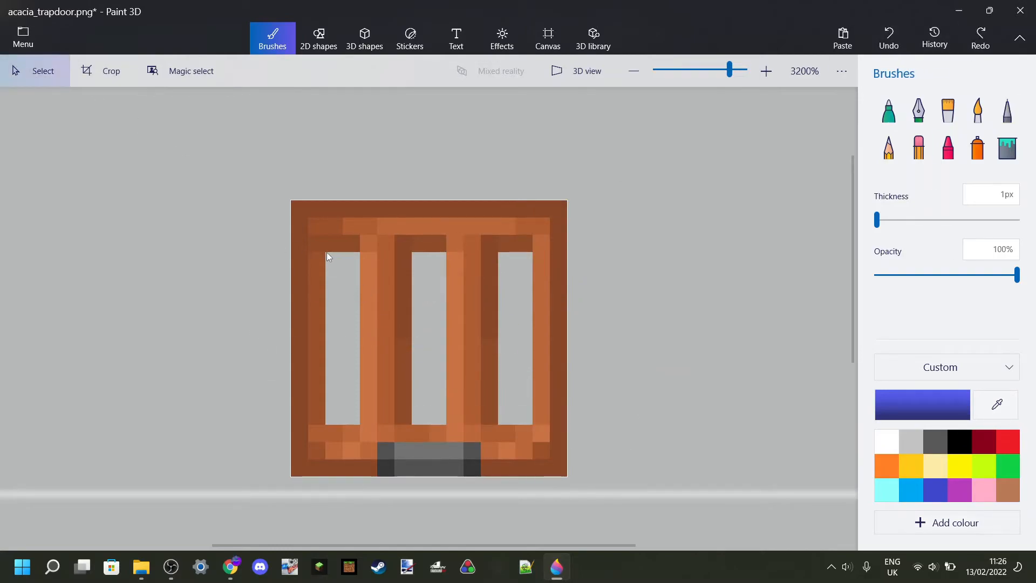
pyautogui.moveTo(328, 257); pyautogui.dragTo(360, 425)
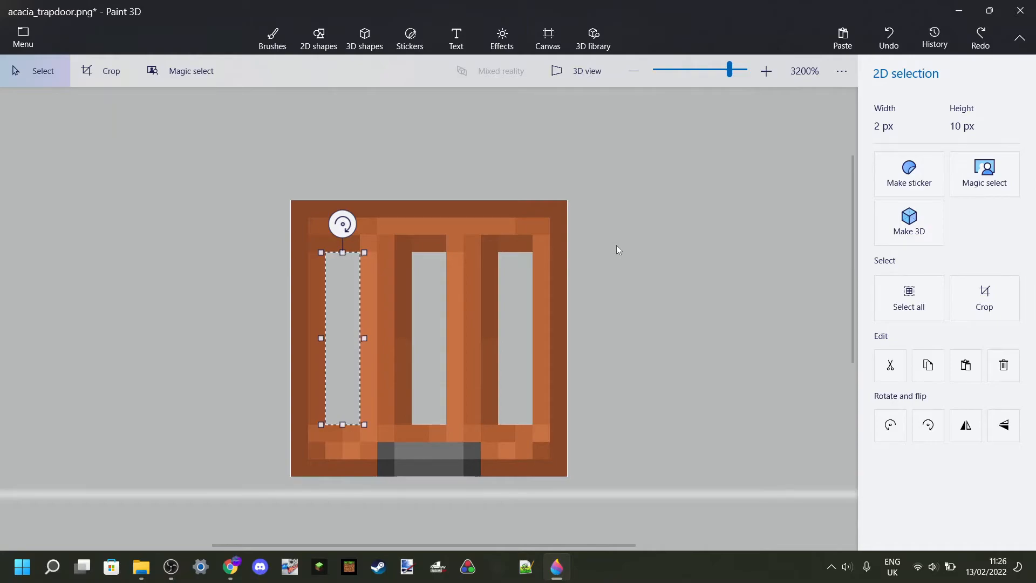
pyautogui.press('Escape')
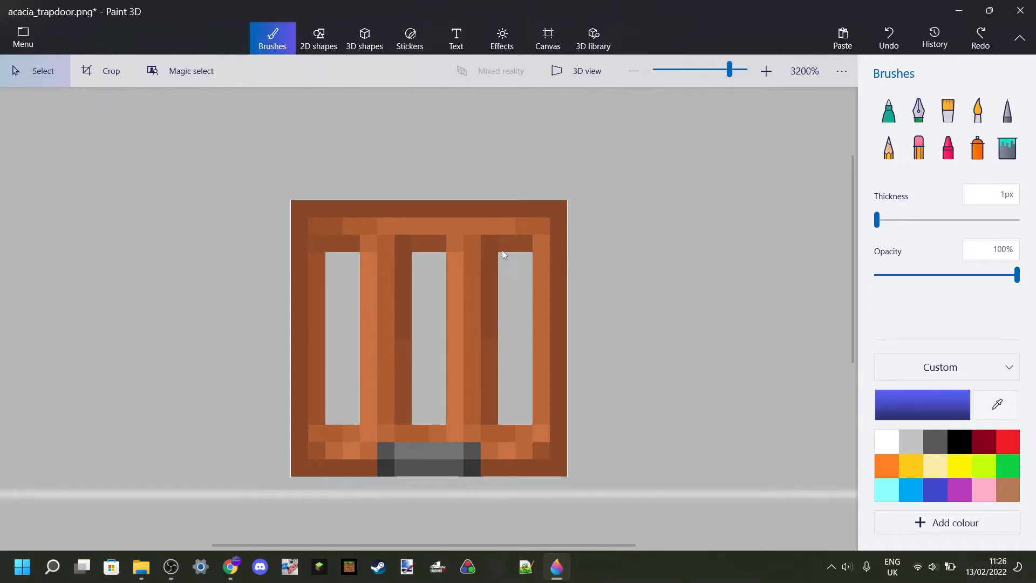
pyautogui.moveTo(499, 254); pyautogui.dragTo(530, 424)
pyautogui.click(625, 374)
# Turn the transparent canvas option off and back on, and review the canvas settings
pyautogui.click(548, 37)
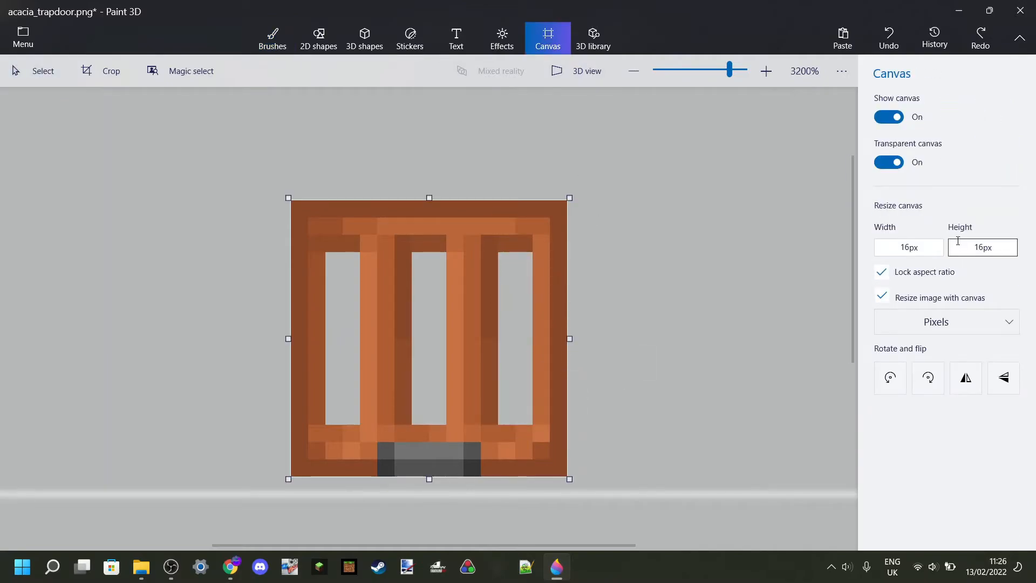
pyautogui.click(896, 163)
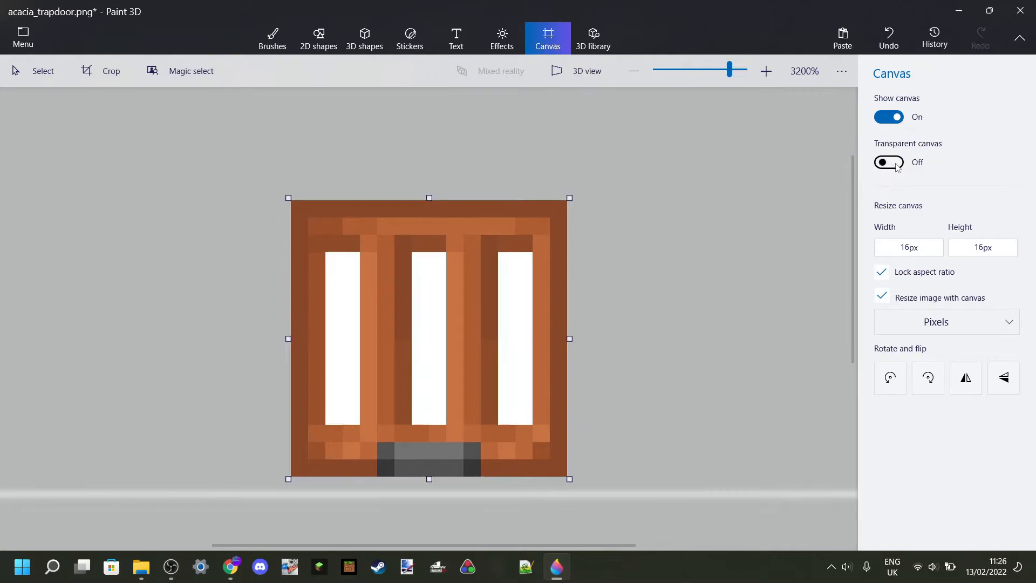
pyautogui.click(895, 163)
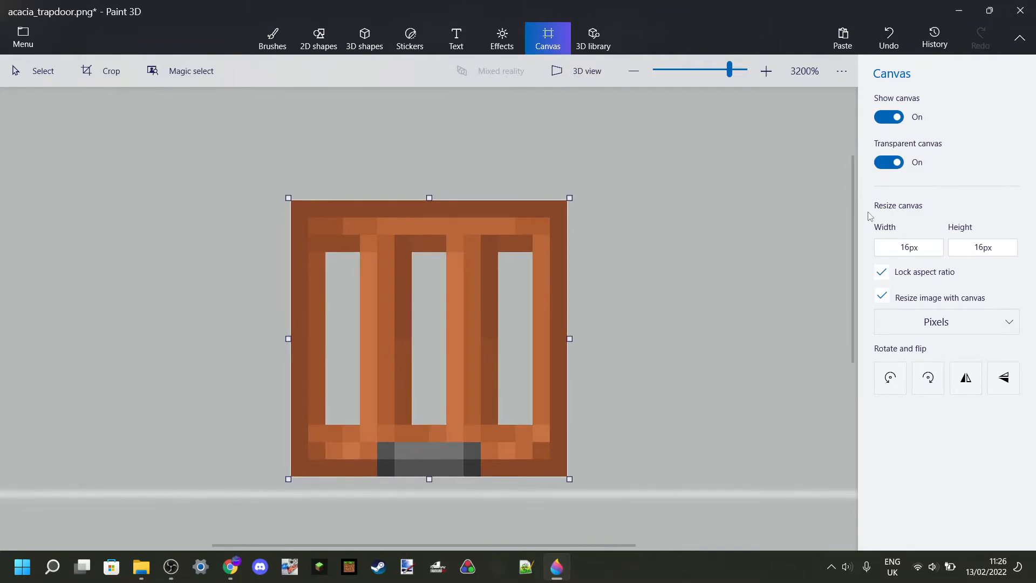
pyautogui.click(273, 36)
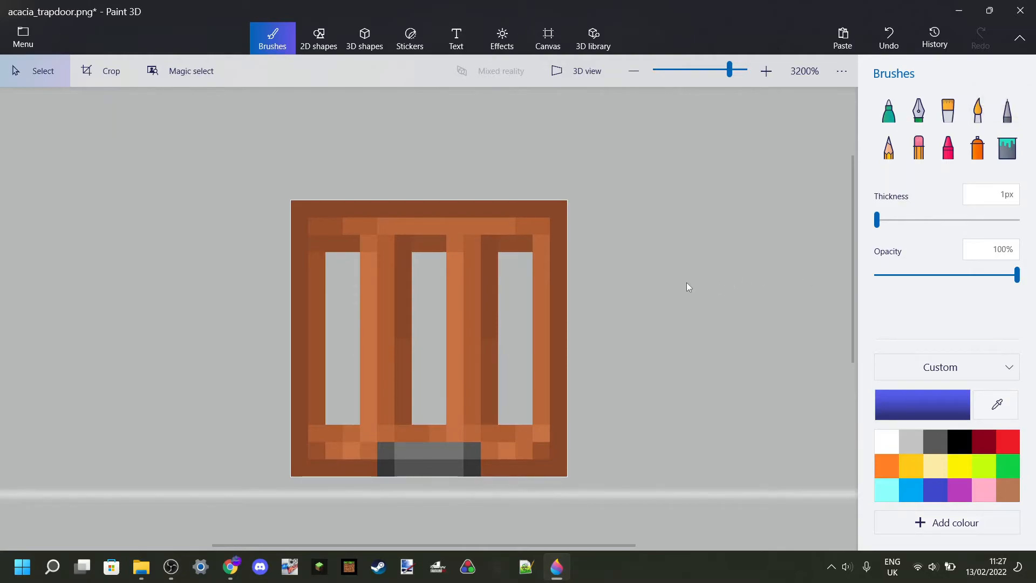
pyautogui.click(545, 39)
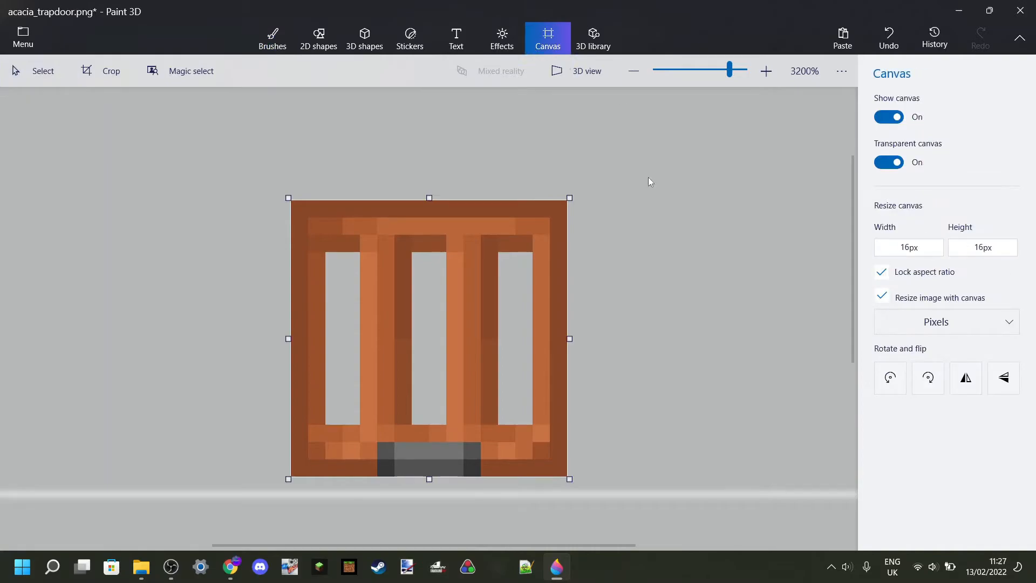
# Paint one blue pixel in the upper-right inner corner of the trapdoor frame with the 1 px Pixel pen
pyautogui.click(272, 39)
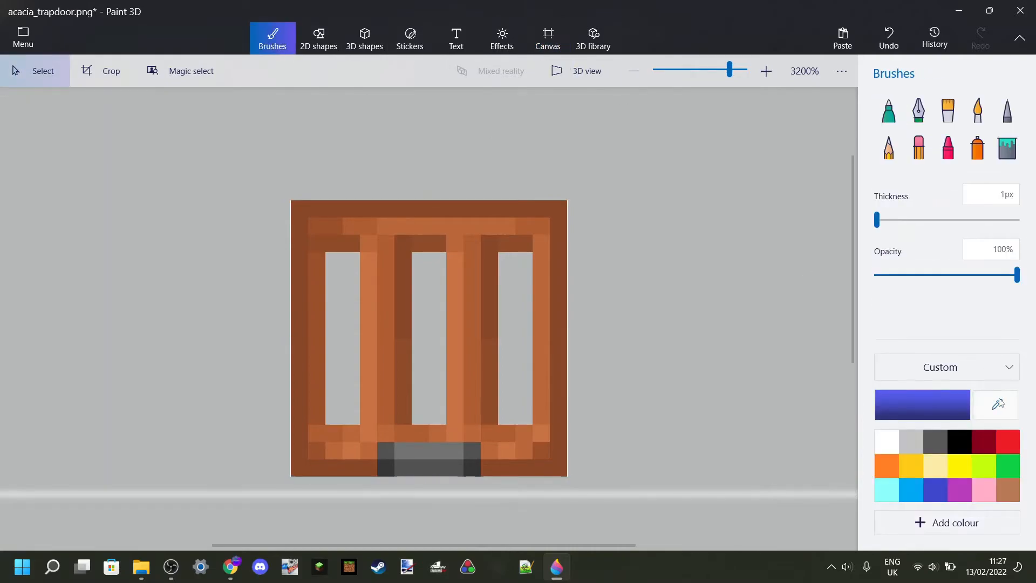
pyautogui.click(1007, 109)
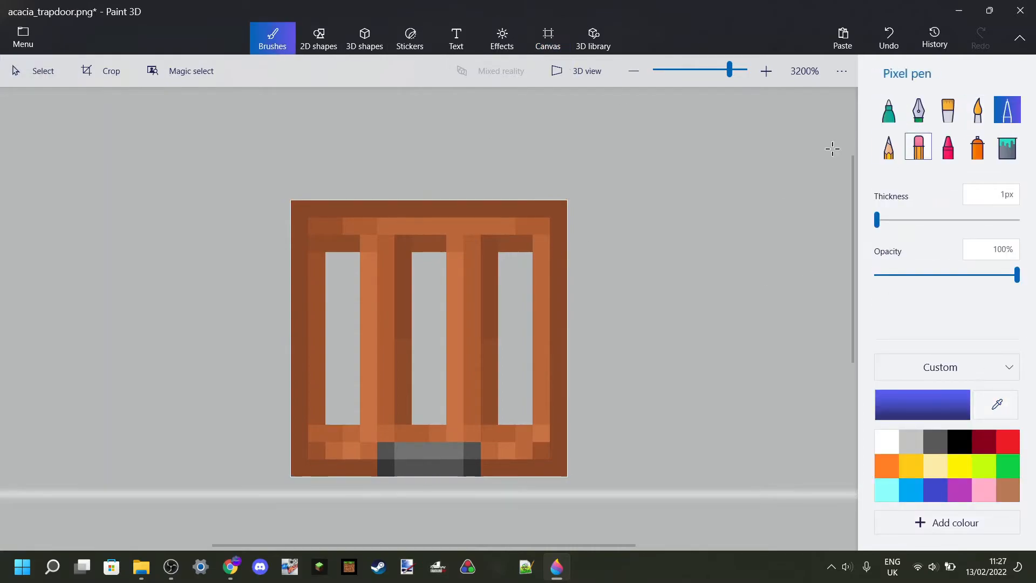
pyautogui.click(541, 227)
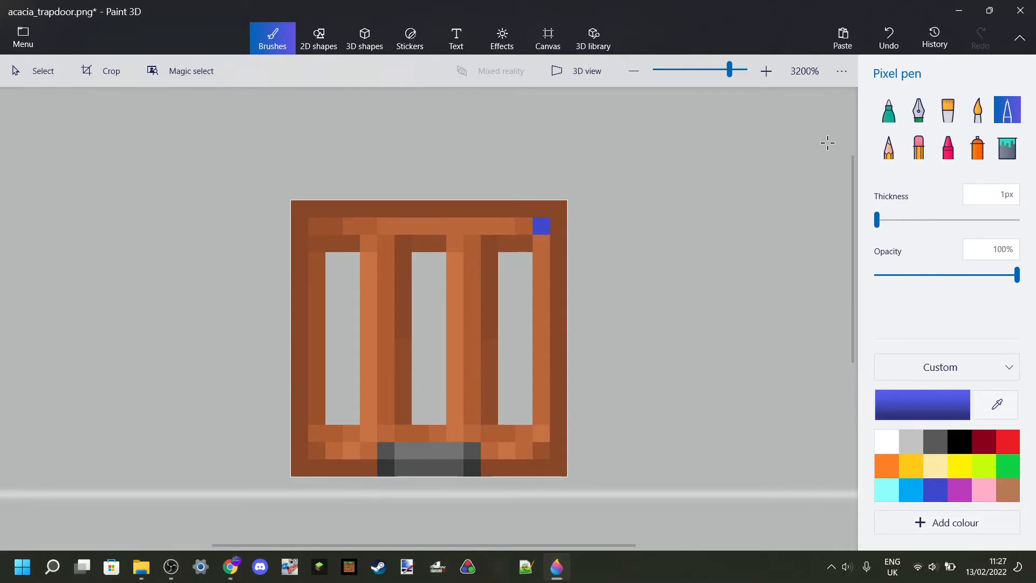
# Undo the blue pixel and resize the canvas together with its image to 32 px by 32 px
pyautogui.click(889, 38)
pyautogui.click(545, 39)
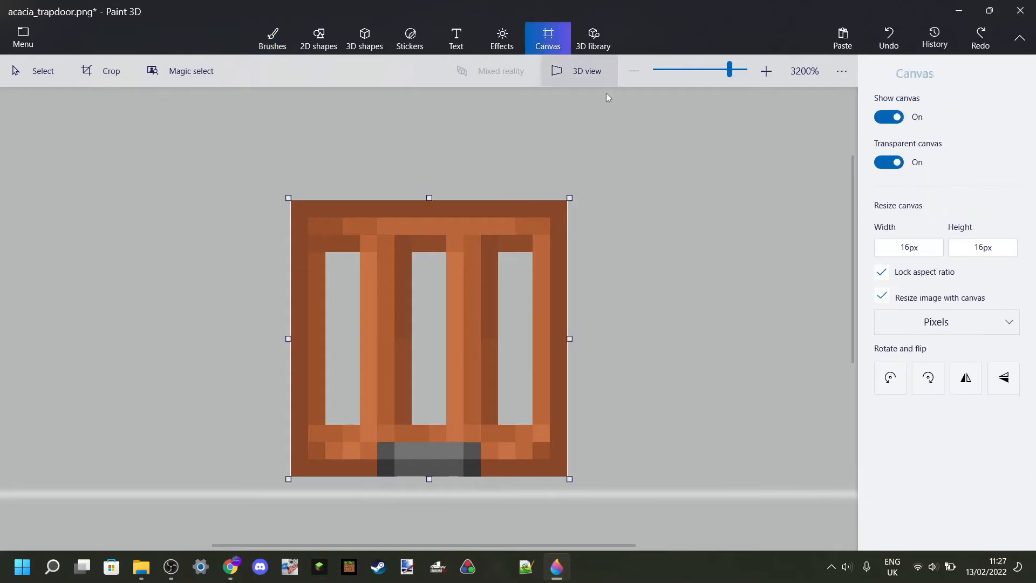
pyautogui.doubleClick(910, 251)
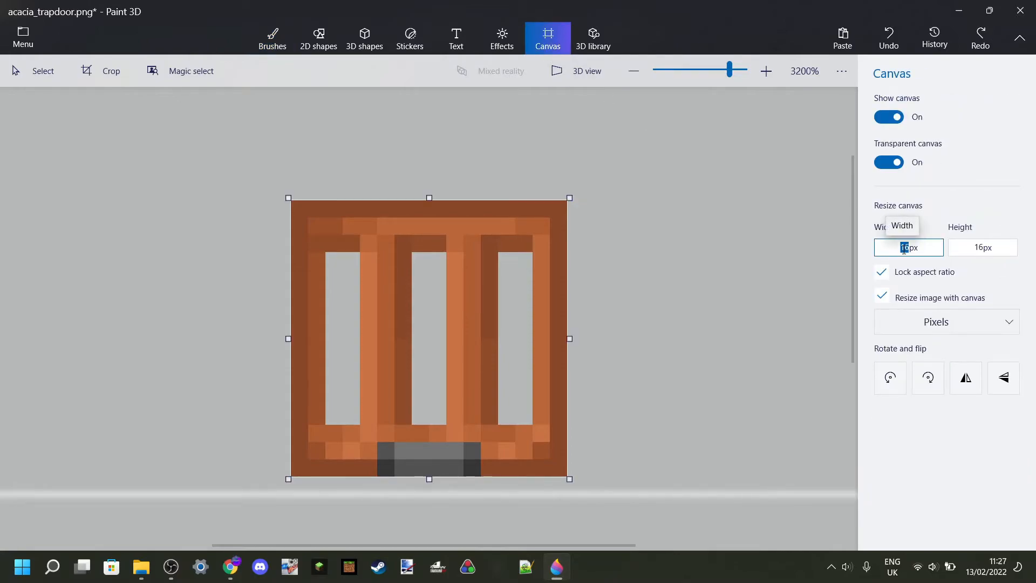
pyautogui.write('32')
pyautogui.click(960, 439)
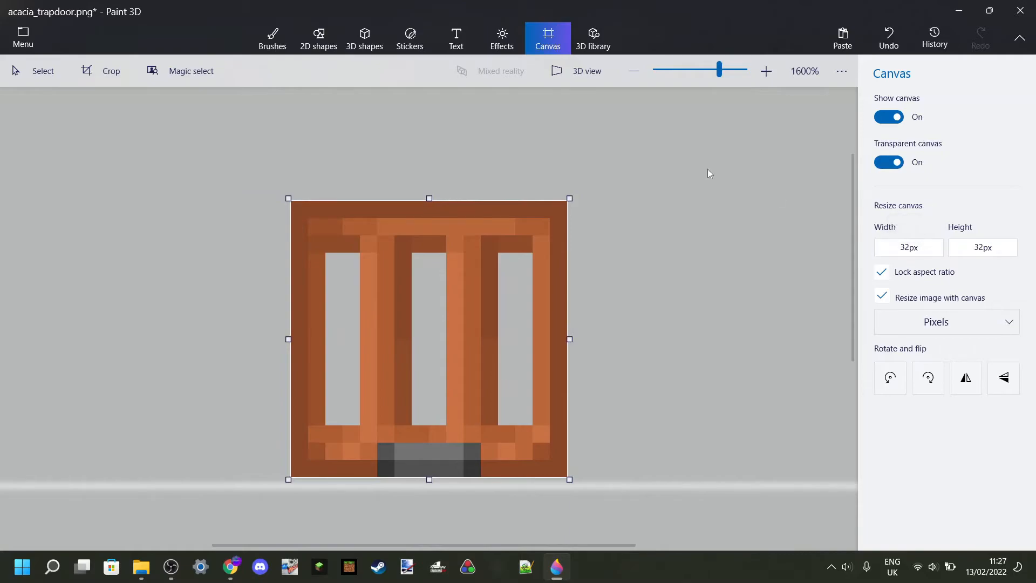
# Paint a small blue patch in the trapdoor frame's upper-right outer corner with the 1 px Pixel pen
pyautogui.click(271, 45)
pyautogui.scroll(2, 458, 235)
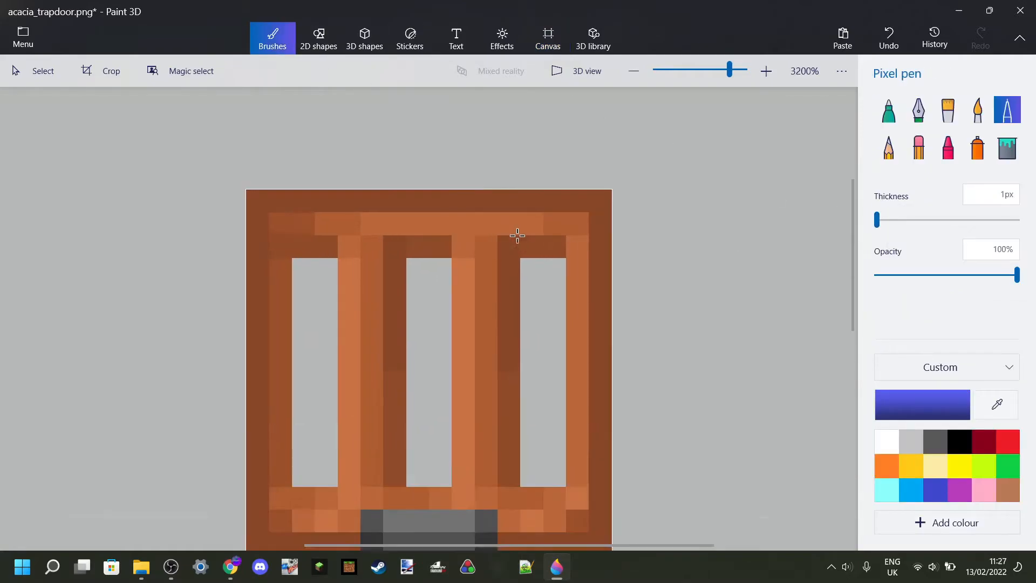
pyautogui.moveTo(656, 173); pyautogui.dragTo(672, 188)
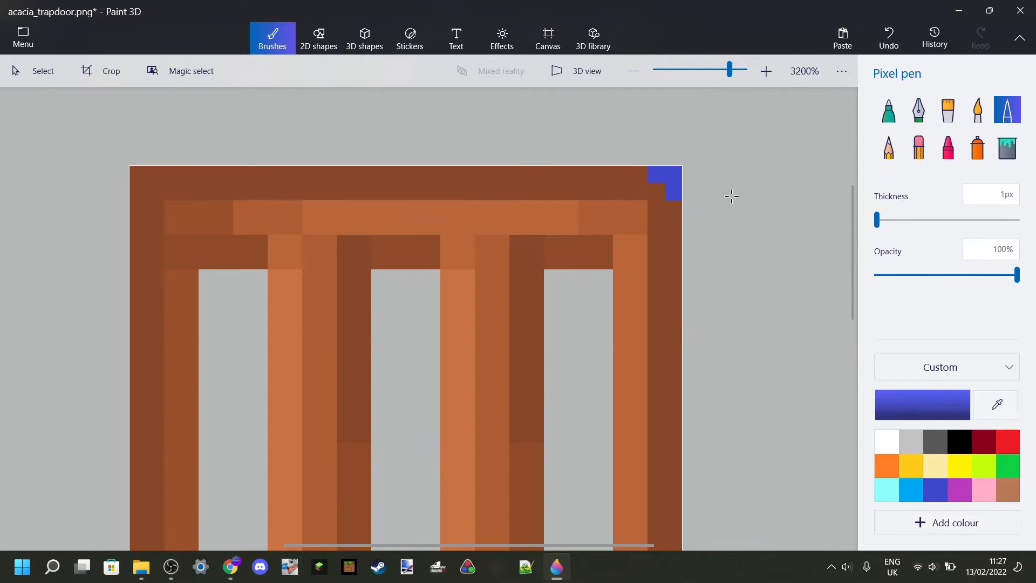
pyautogui.scroll(-1, 731, 201)
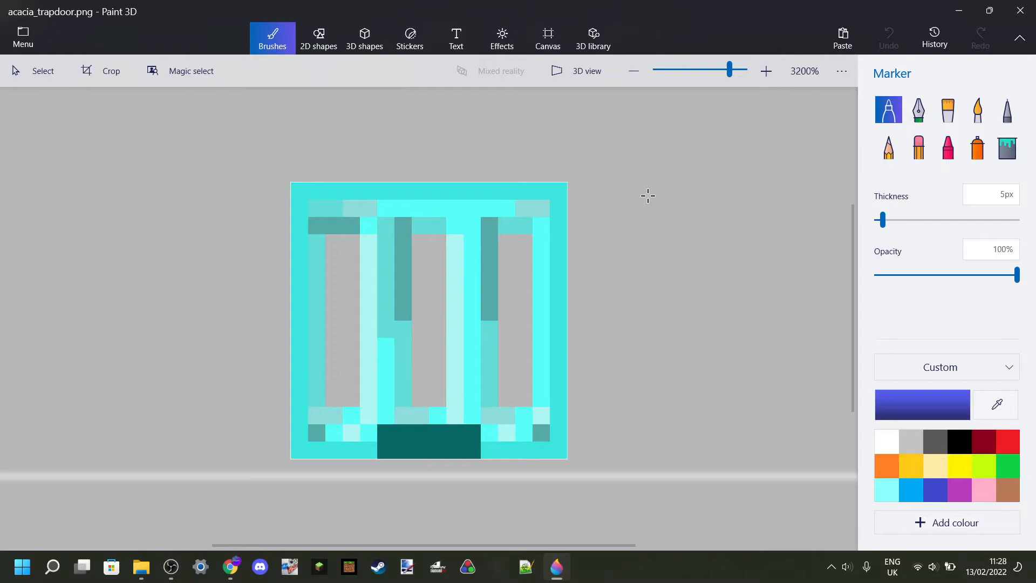
# Save the repainted acacia_trapdoor.png and close Paint 3D
pyautogui.click(22, 37)
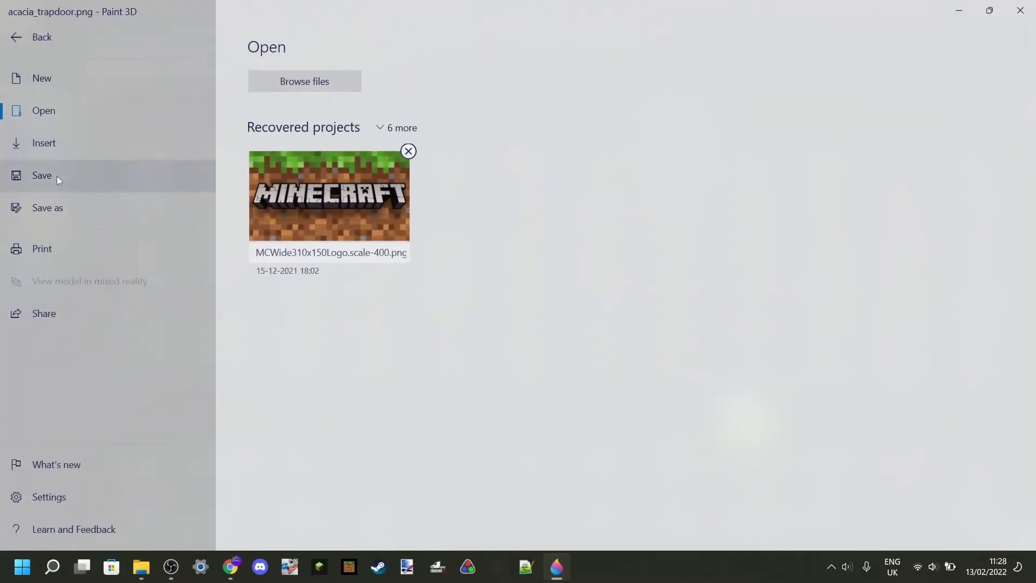
pyautogui.click(65, 179)
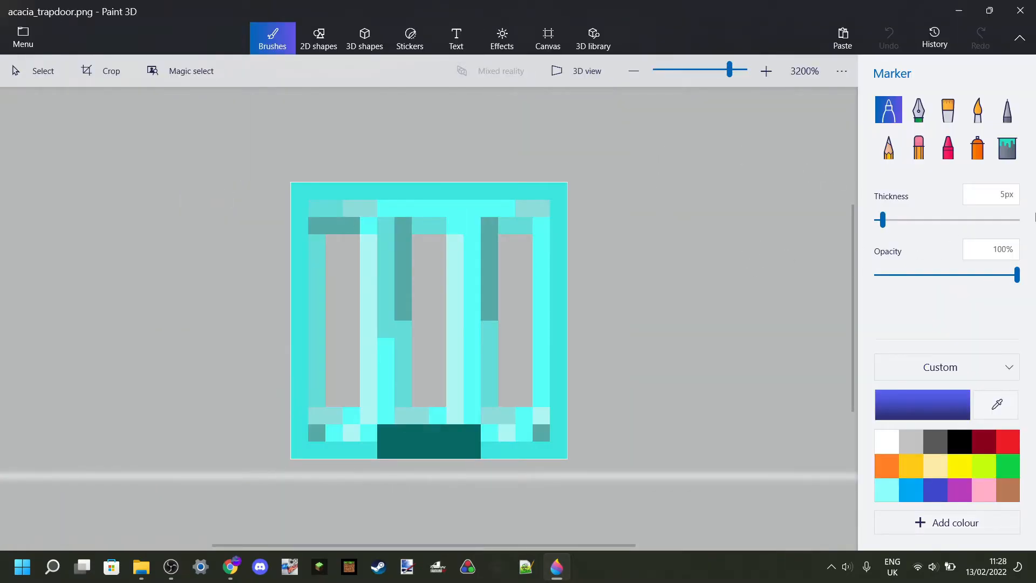
pyautogui.click(1019, 9)
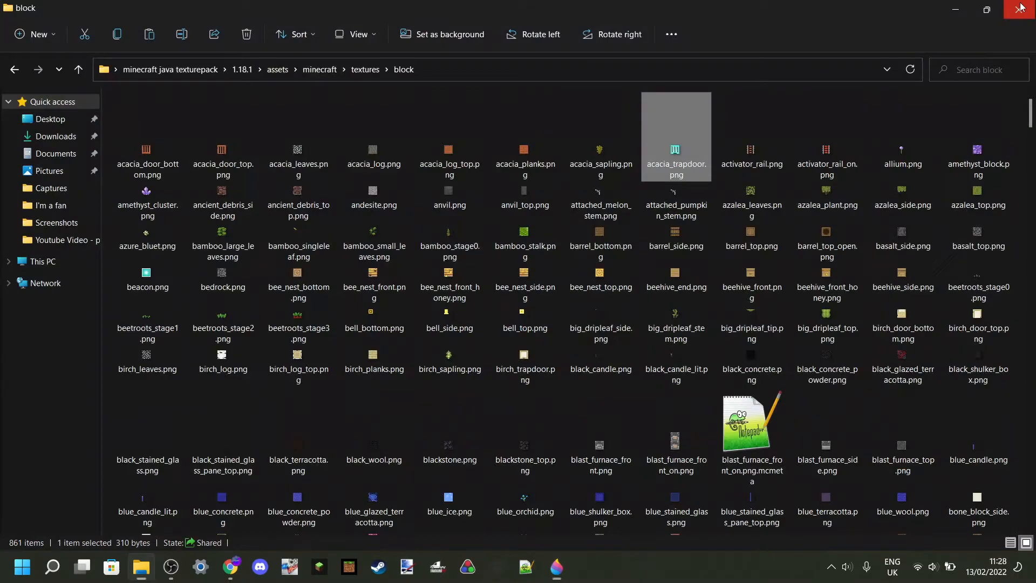
# Delete the seven block textures from acacia_door_bottom.png through acacia_sapling.png, keeping acacia_trapdoor.png
pyautogui.click(641, 162)
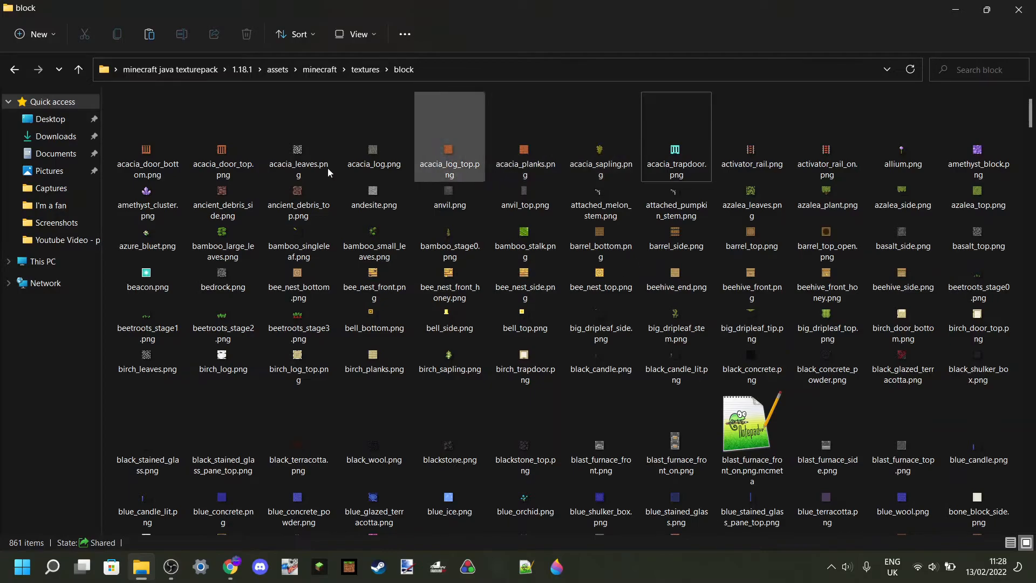
pyautogui.click(147, 154)
pyautogui.keyDown('shift'); pyautogui.click(593, 156); pyautogui.keyUp('shift')
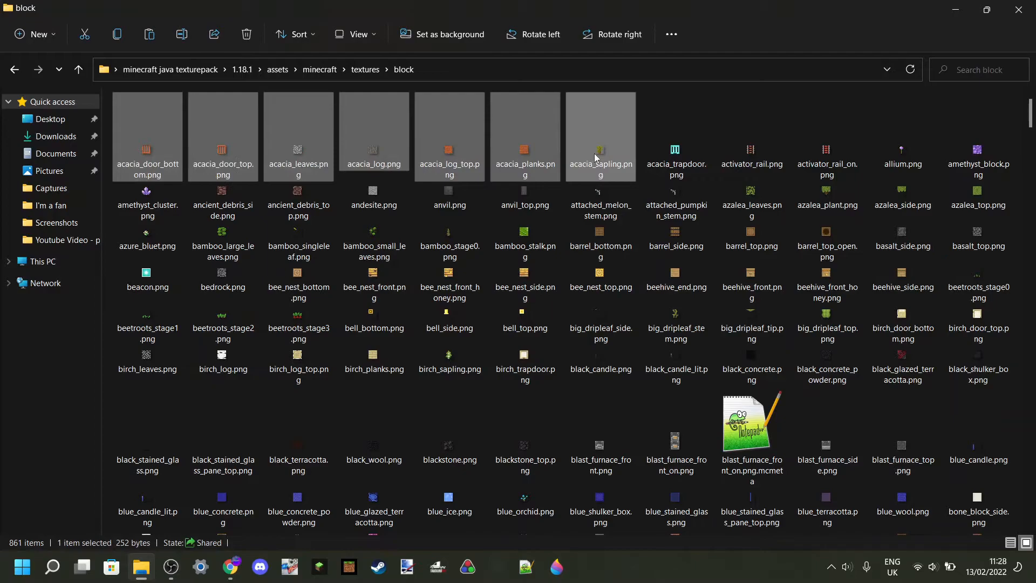
pyautogui.rightClick(596, 157)
pyautogui.click(720, 170)
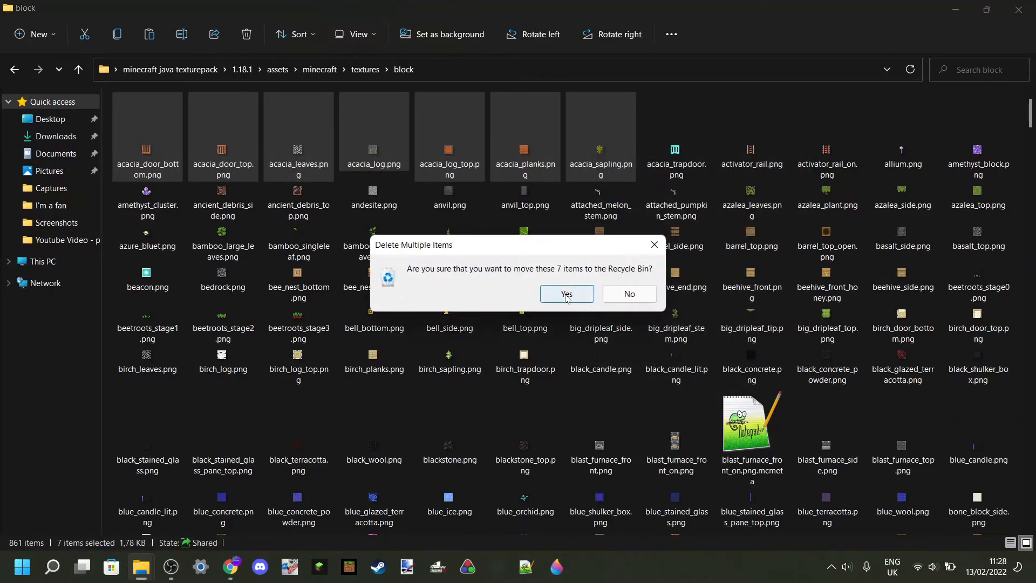
pyautogui.click(565, 293)
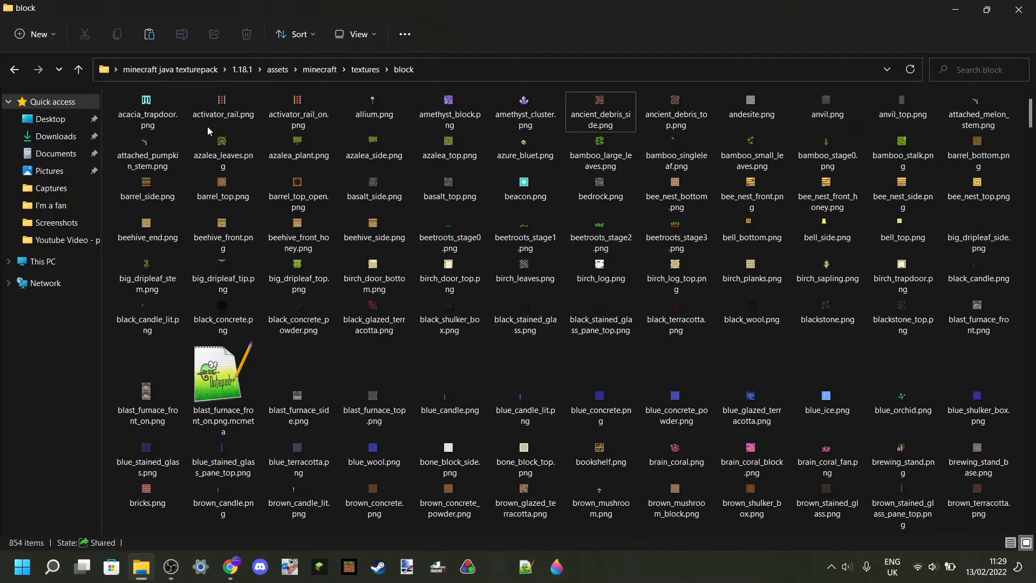
# Delete all remaining block textures from activator_rail.png through yellow_wool.png so that only acacia_trapdoor.png is kept
pyautogui.click(216, 111)
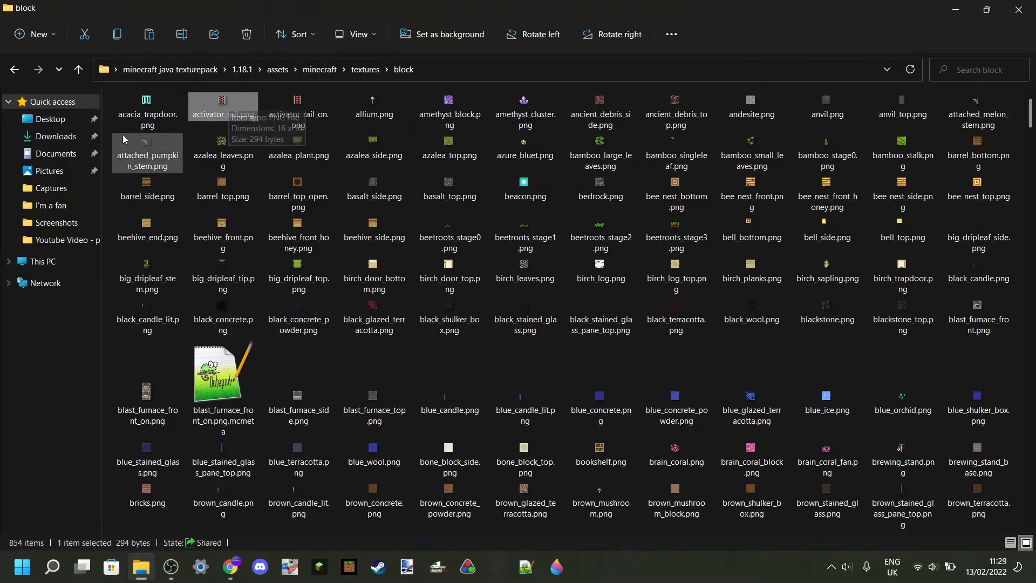
pyautogui.click(105, 143)
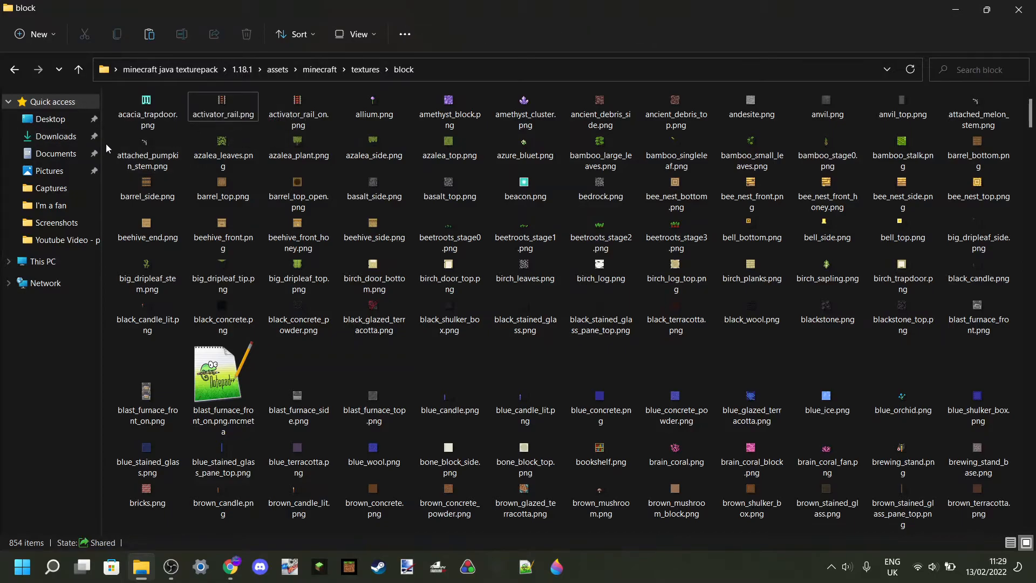
pyautogui.click(218, 108)
pyautogui.moveTo(1032, 134); pyautogui.dragTo(1028, 526)
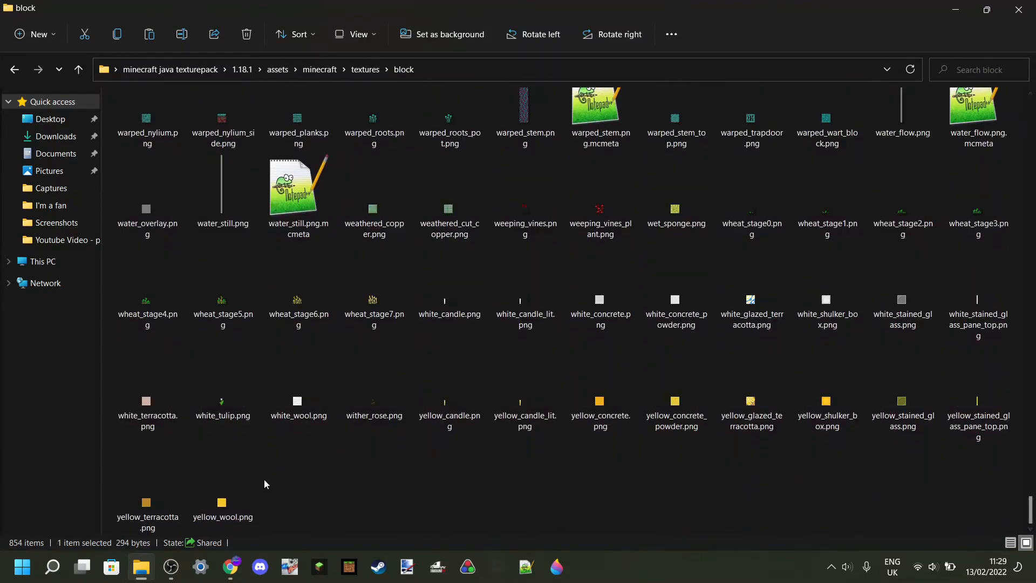
pyautogui.keyDown('shift'); pyautogui.click(226, 504); pyautogui.keyUp('shift')
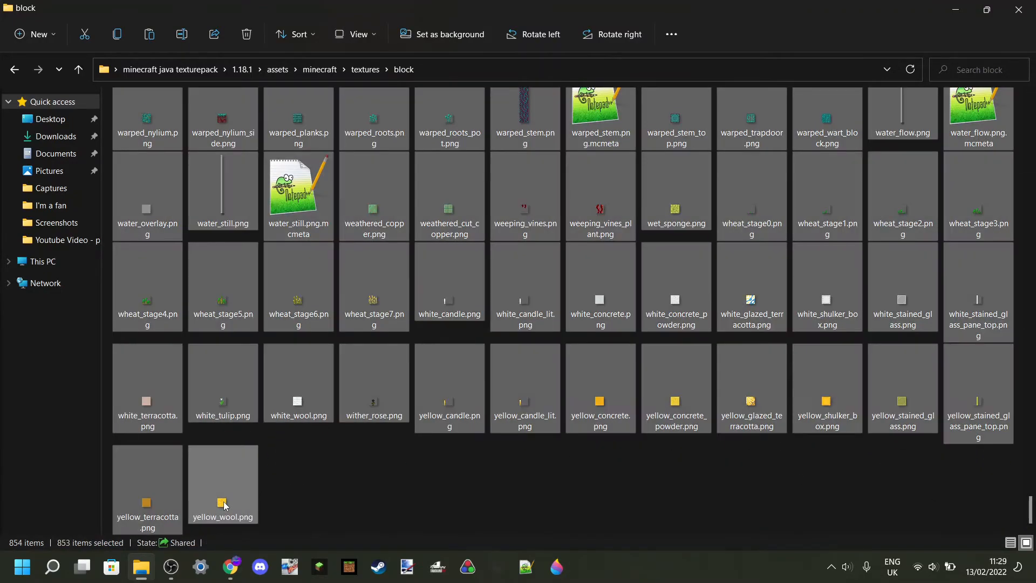
pyautogui.rightClick(225, 505)
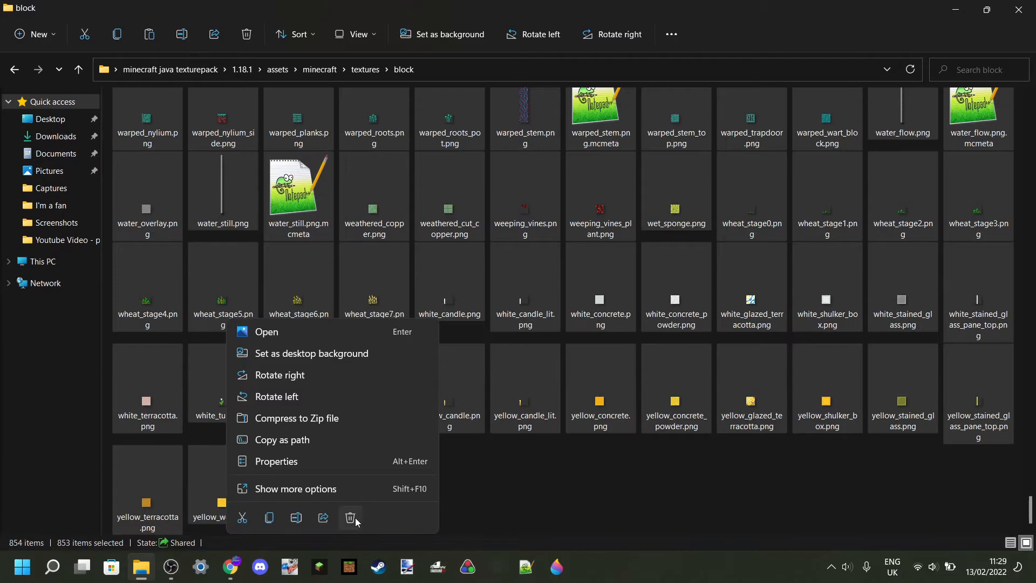
pyautogui.click(357, 519)
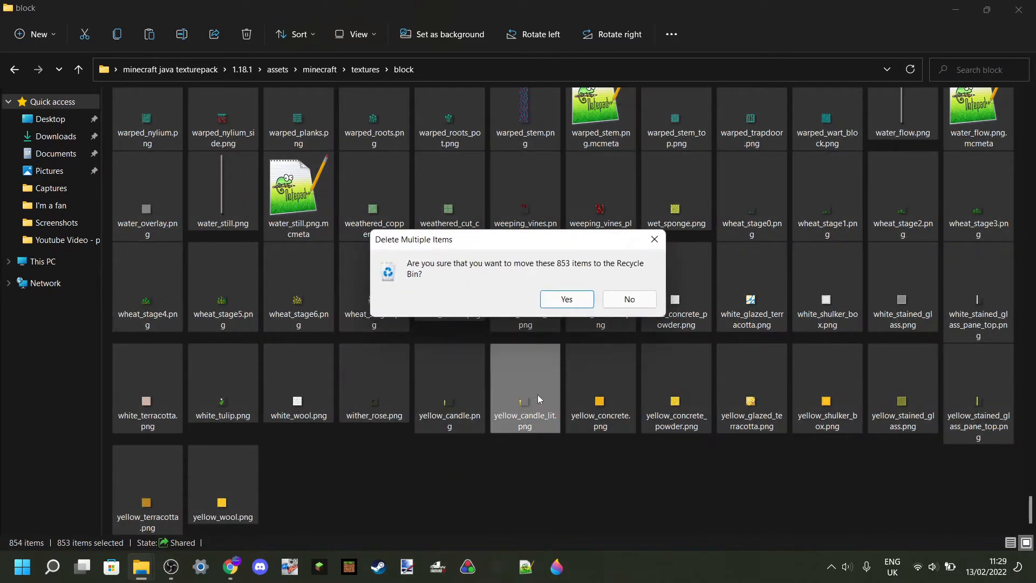
pyautogui.click(560, 302)
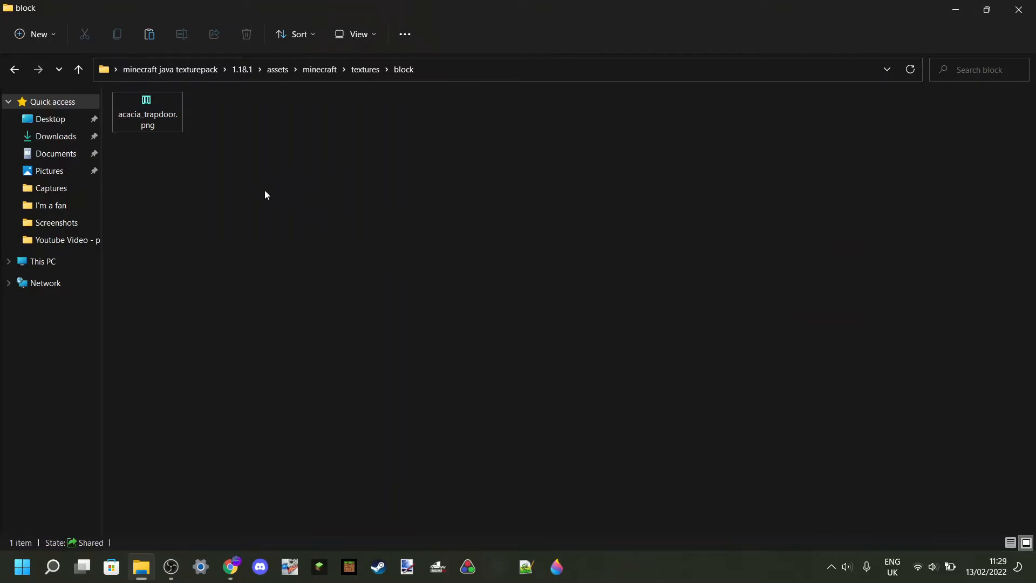
# Go to the item textures folder and open amethyst_shard.png in Paint 3D
pyautogui.moveTo(158, 119)
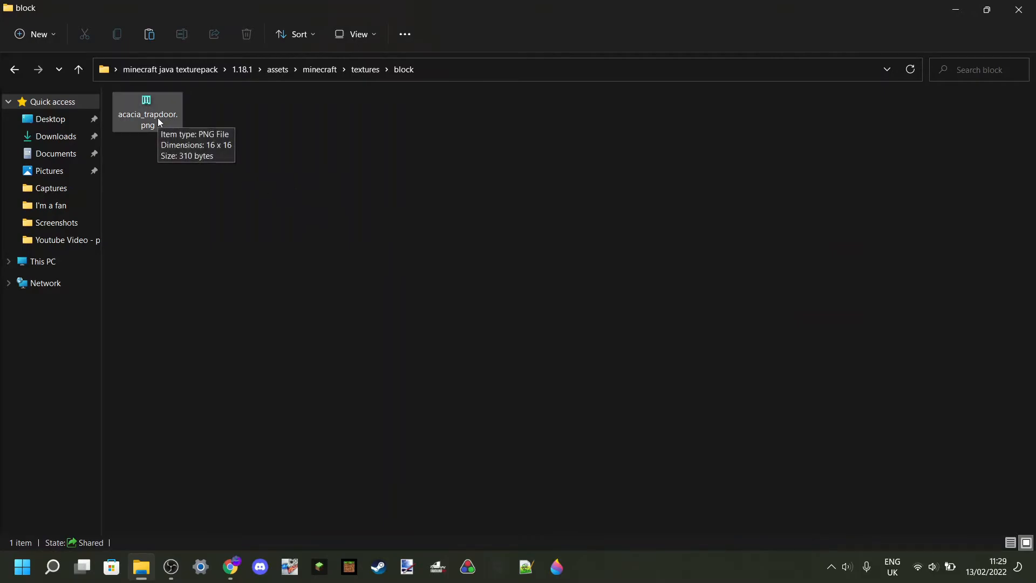
pyautogui.moveTo(219, 111); pyautogui.dragTo(245, 143)
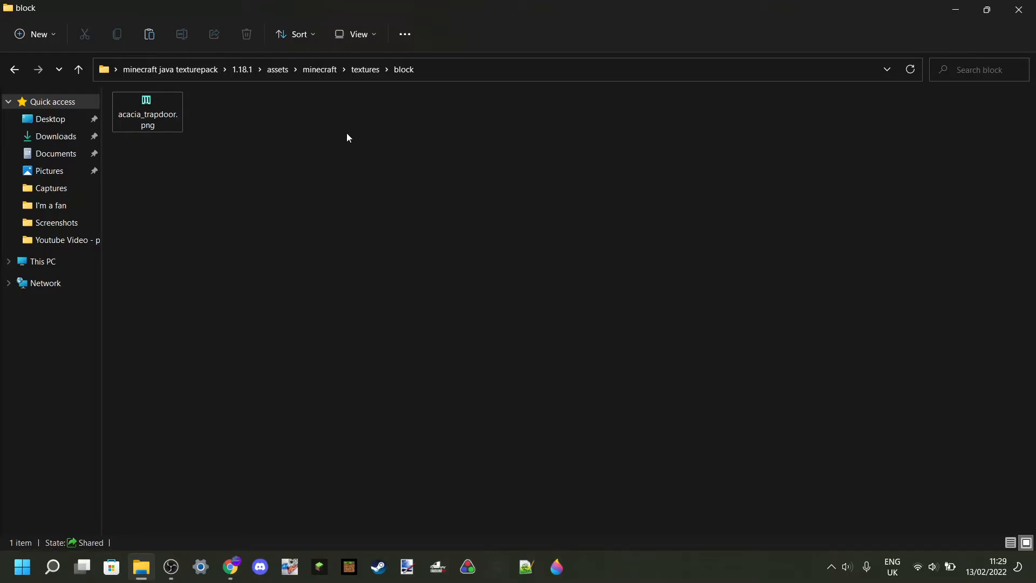
pyautogui.click(363, 65)
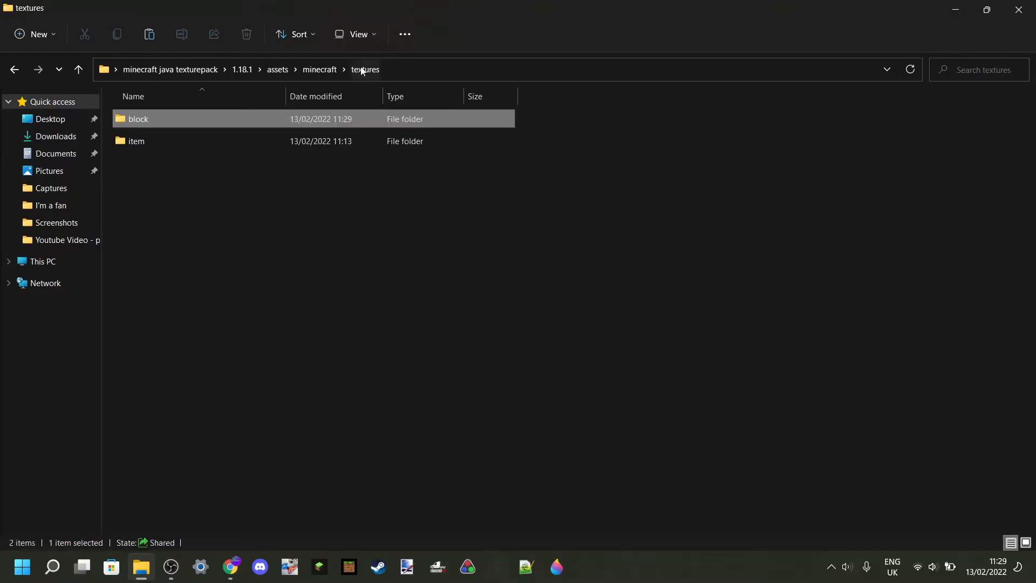
pyautogui.click(341, 185)
pyautogui.doubleClick(196, 152)
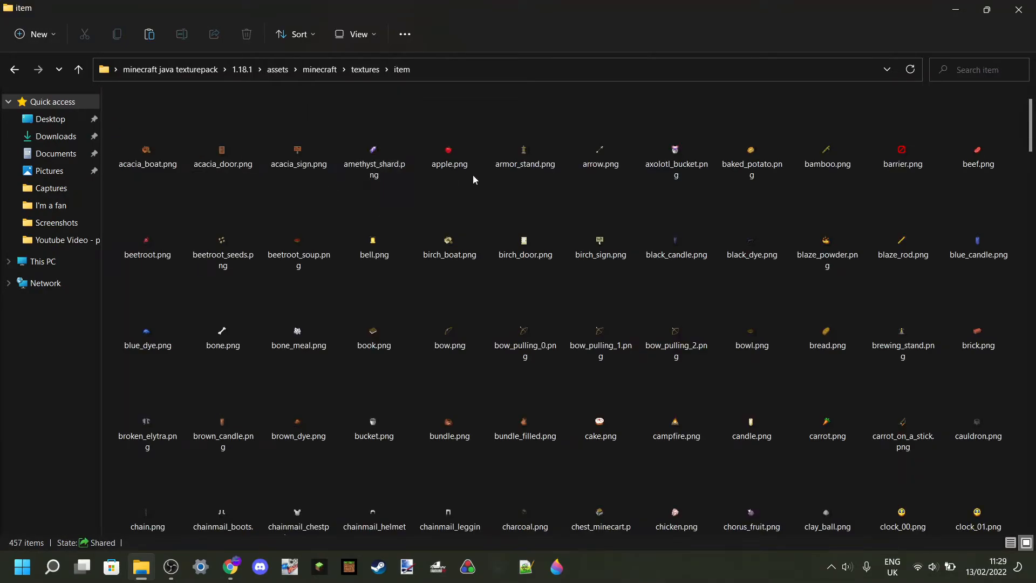
pyautogui.rightClick(376, 152)
pyautogui.moveTo(565, 218)
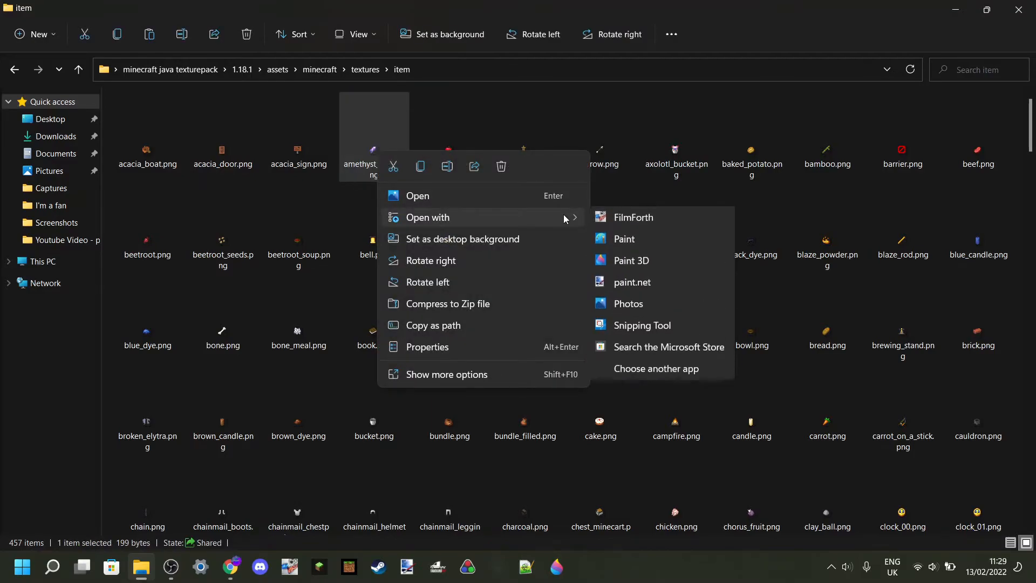
pyautogui.click(642, 262)
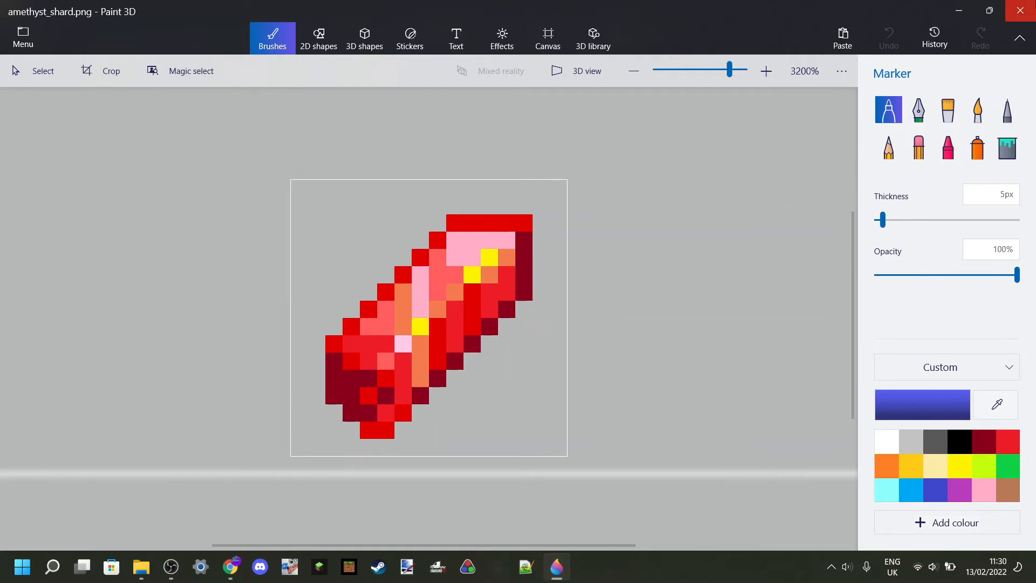
# Close the repainted amethyst_shard.png in Paint 3D and look over the actions available for the file without applying any
pyautogui.click(1020, 11)
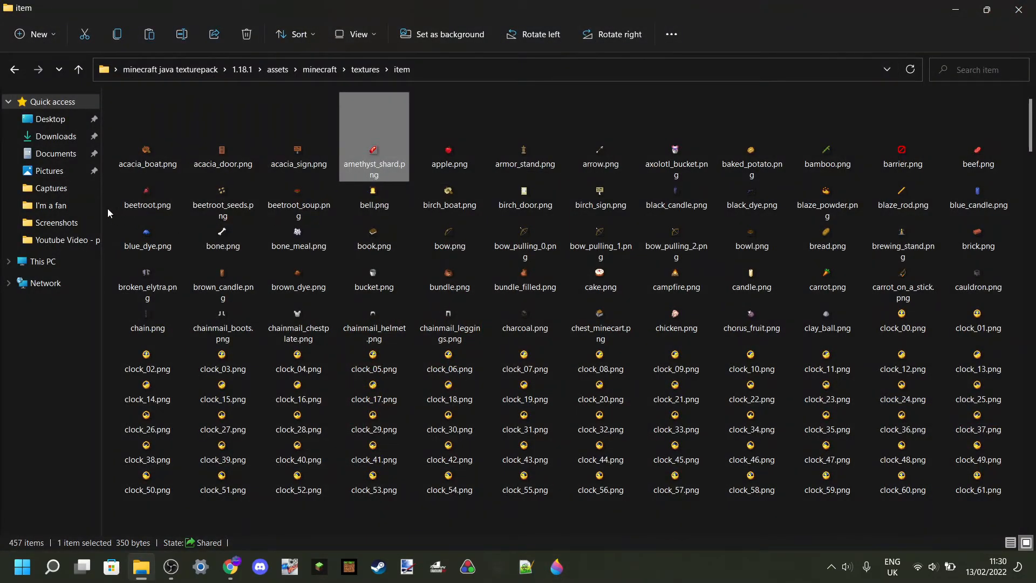
pyautogui.click(109, 212)
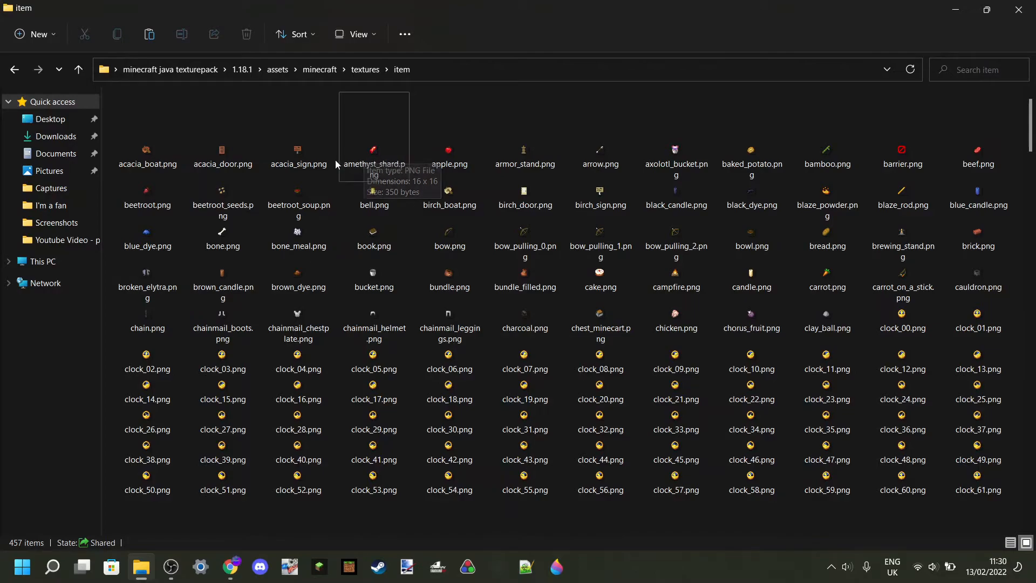
pyautogui.rightClick(373, 153)
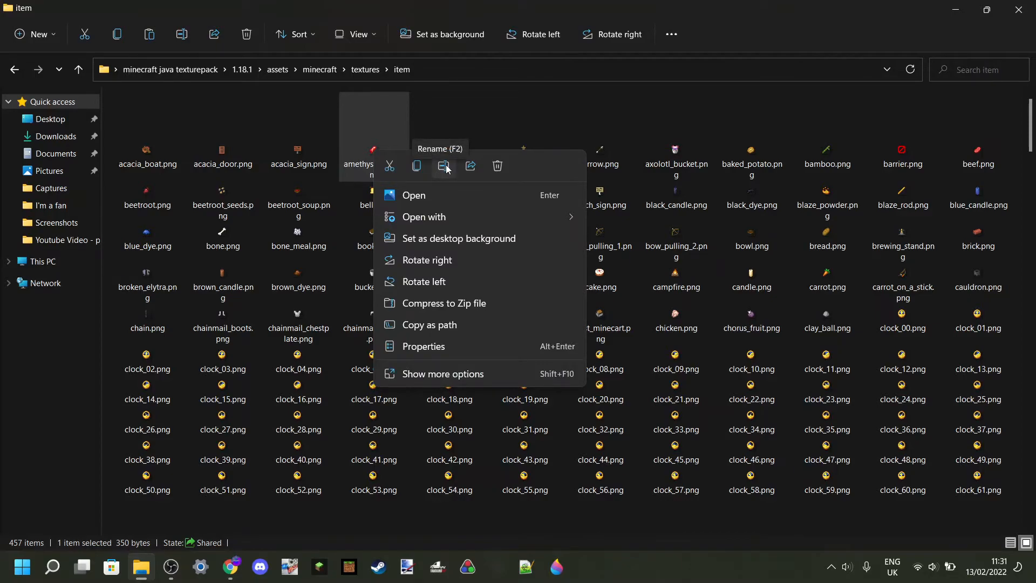
pyautogui.click(108, 189)
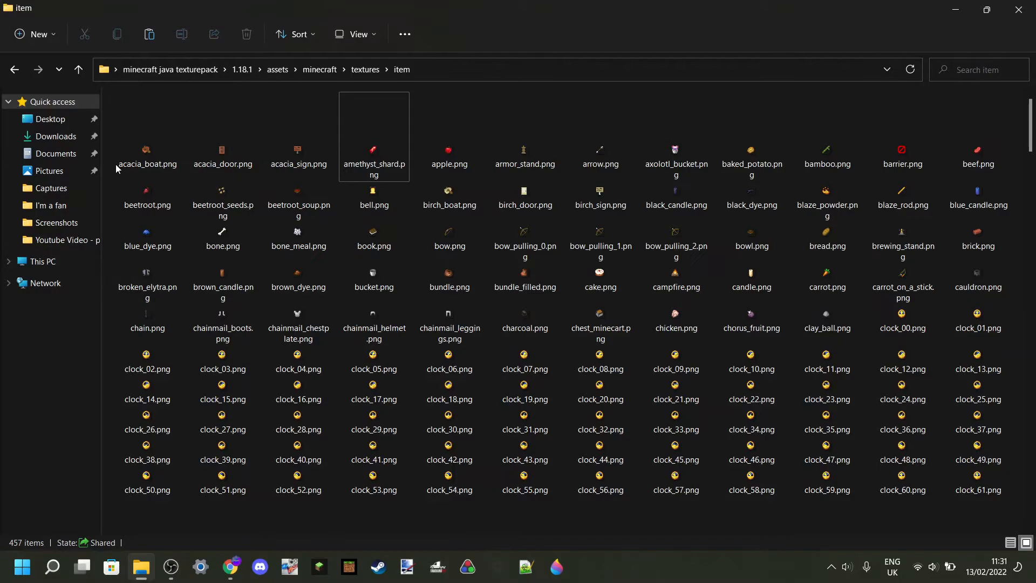
# Delete acacia_boat.png, acacia_door.png and acacia_sign.png from the item textures folder
pyautogui.moveTo(110, 161); pyautogui.dragTo(293, 150)
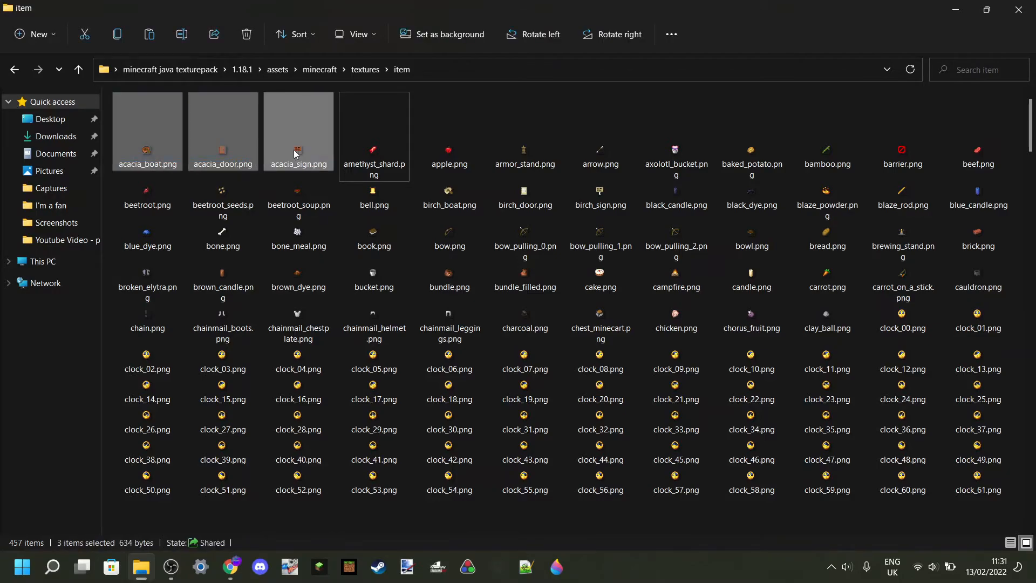
pyautogui.rightClick(293, 151)
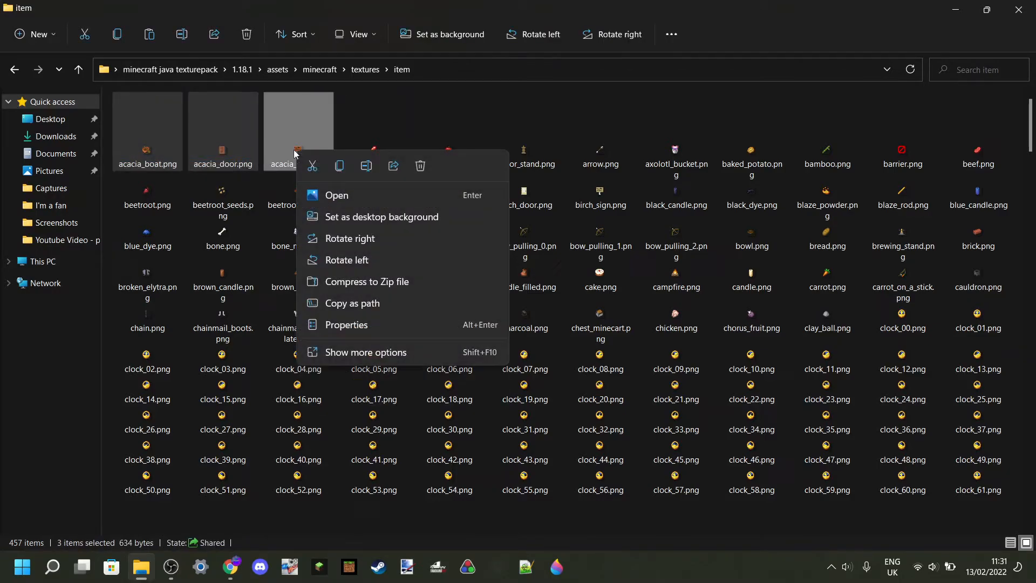
pyautogui.click(420, 166)
pyautogui.click(567, 294)
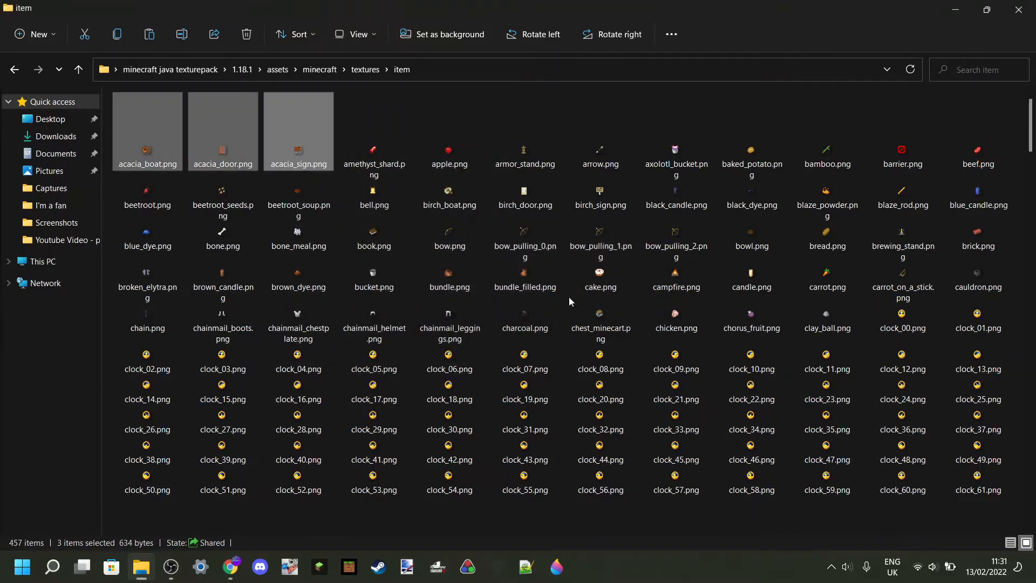
# Delete all remaining item textures from apple.png through yellow_dye.png so that only amethyst_shard.png is kept
pyautogui.click(225, 104)
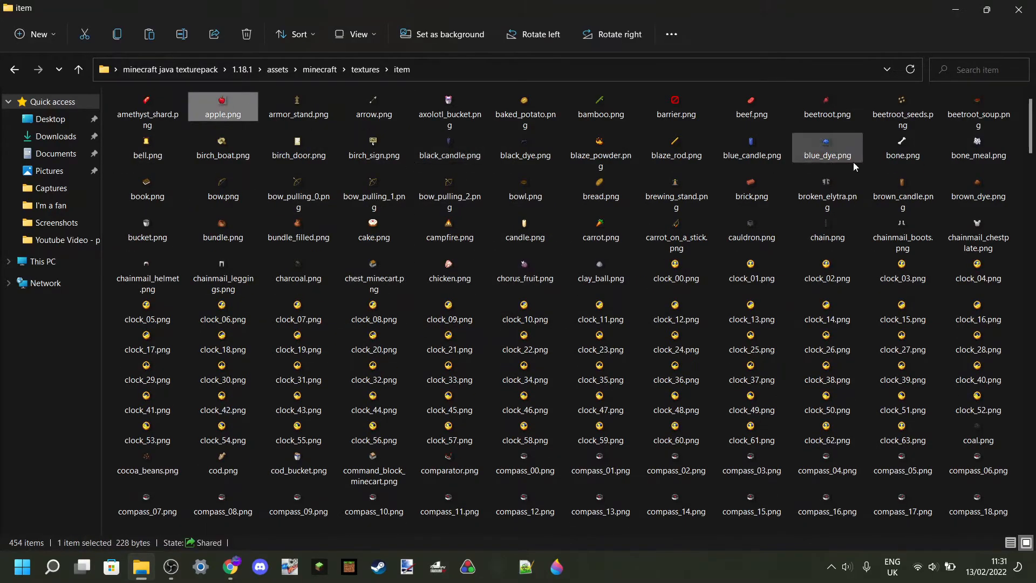
pyautogui.moveTo(1030, 136); pyautogui.dragTo(1028, 518)
pyautogui.keyDown('shift'); pyautogui.click(830, 506); pyautogui.keyUp('shift')
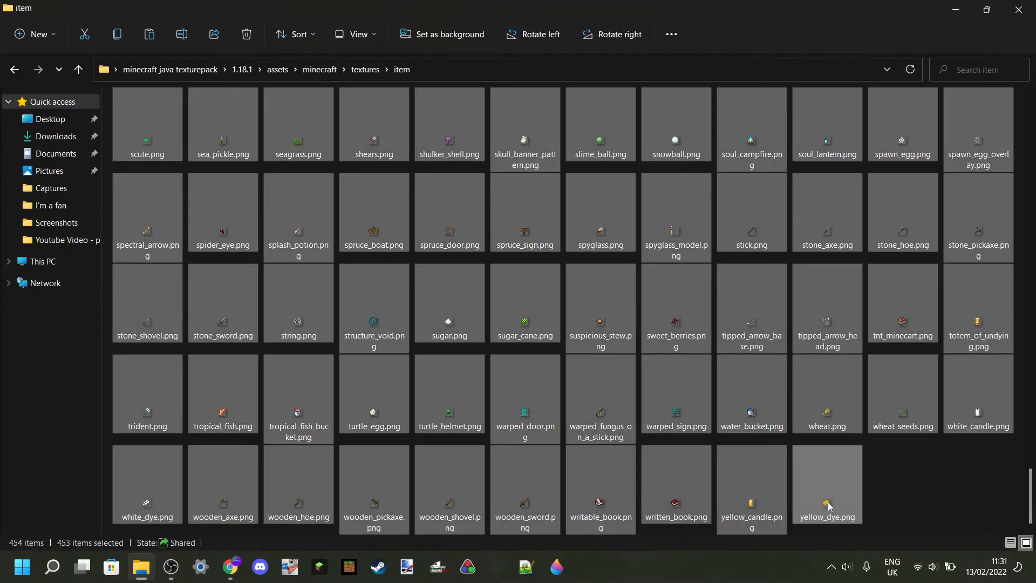
pyautogui.rightClick(830, 506)
pyautogui.click(735, 314)
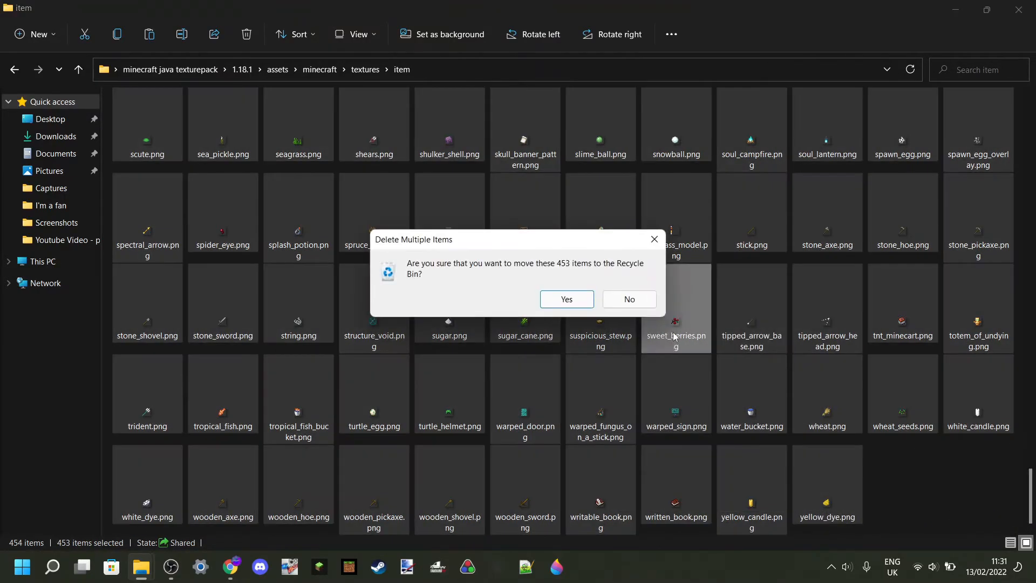
pyautogui.click(561, 300)
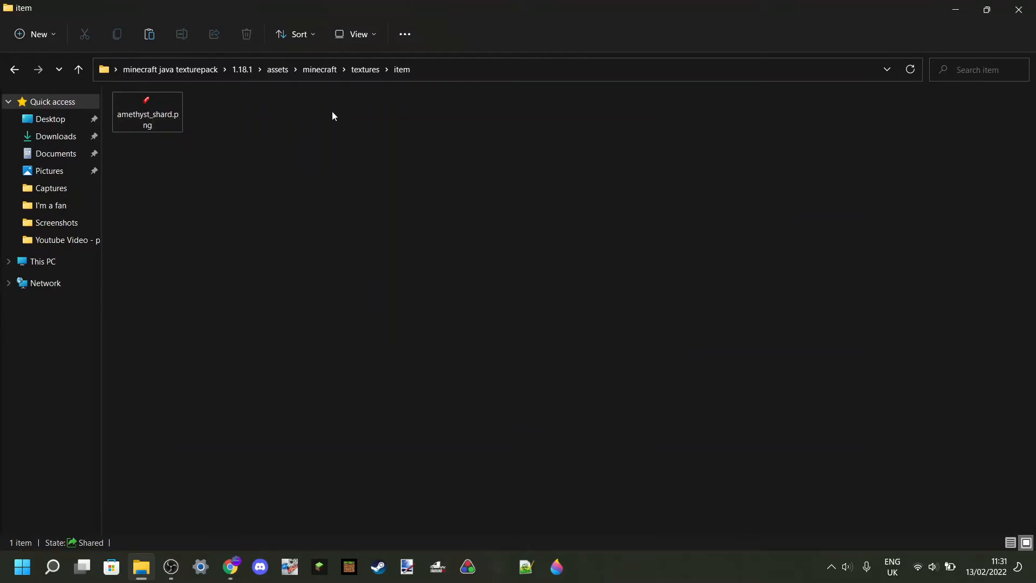
# Go back up from the item textures folder to the 1.18.1 folder that contains assets
pyautogui.click(365, 76)
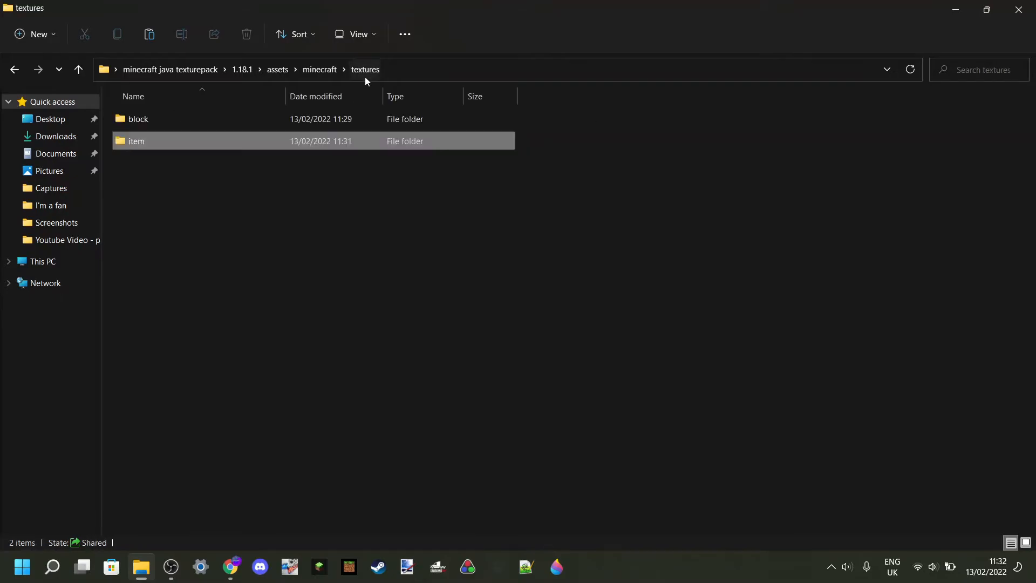
pyautogui.click(418, 192)
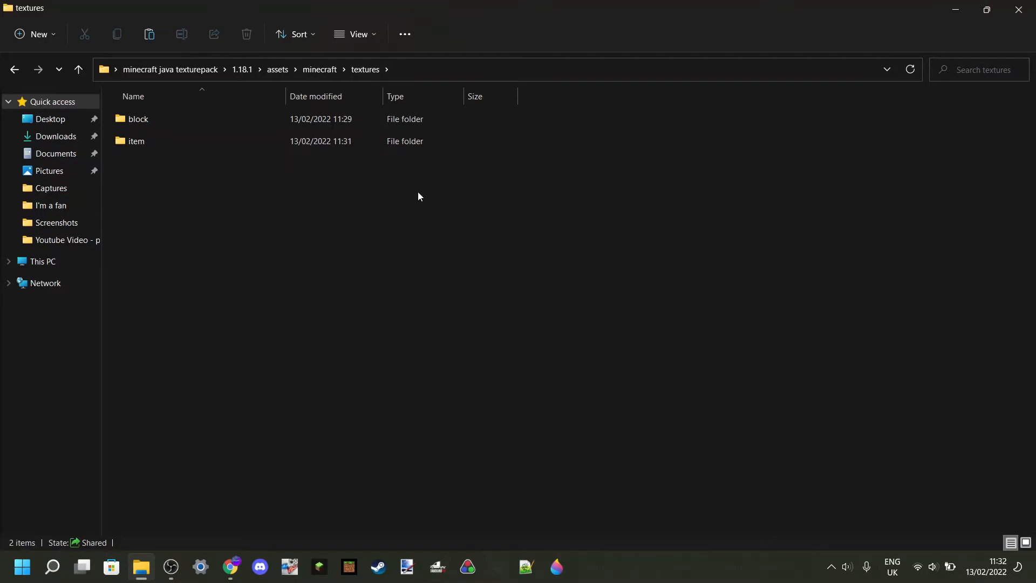
pyautogui.hotkey('alt', 'Up')
pyautogui.hotkey('alt', 'Up')
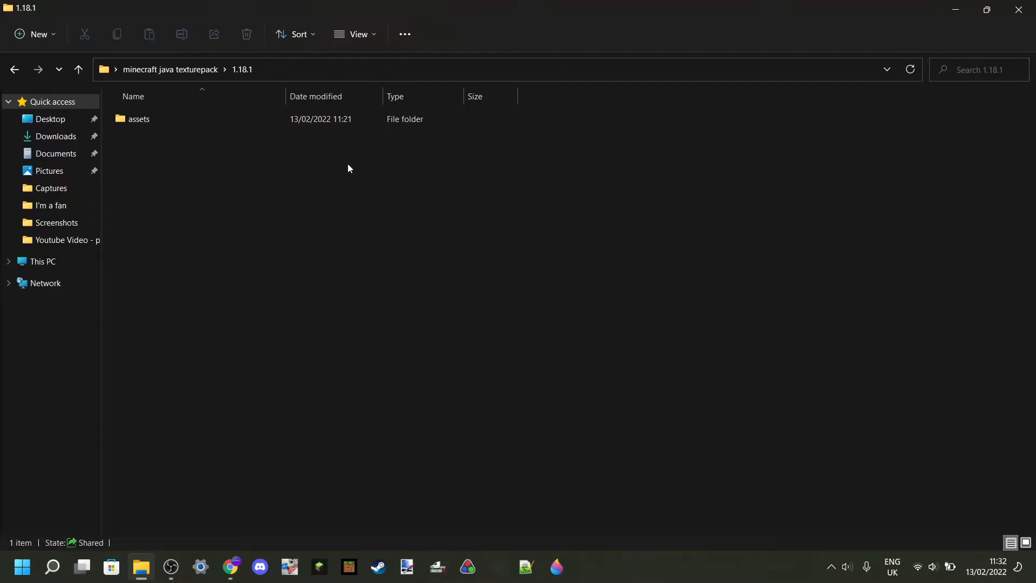
pyautogui.click(185, 70)
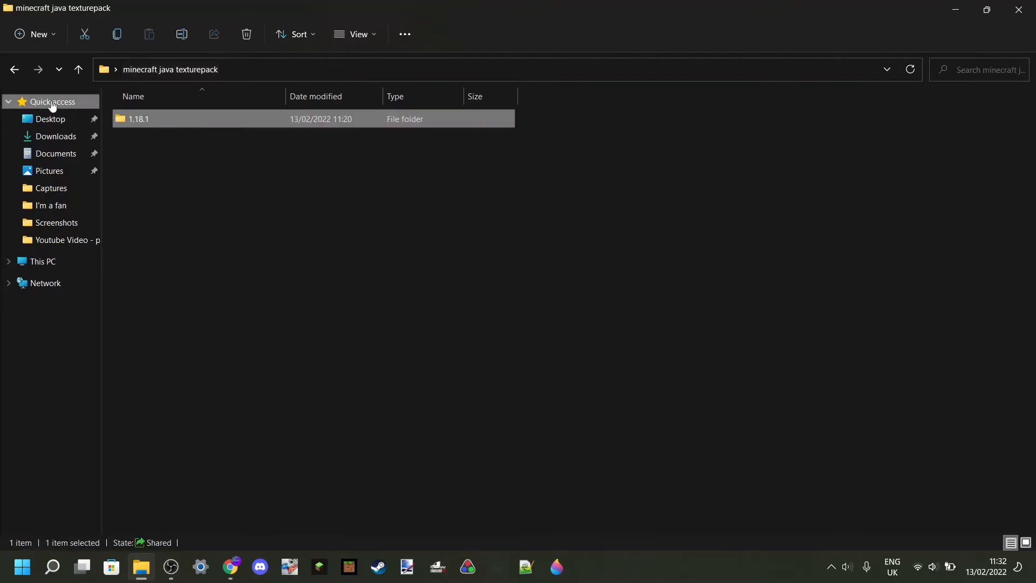
pyautogui.doubleClick(158, 126)
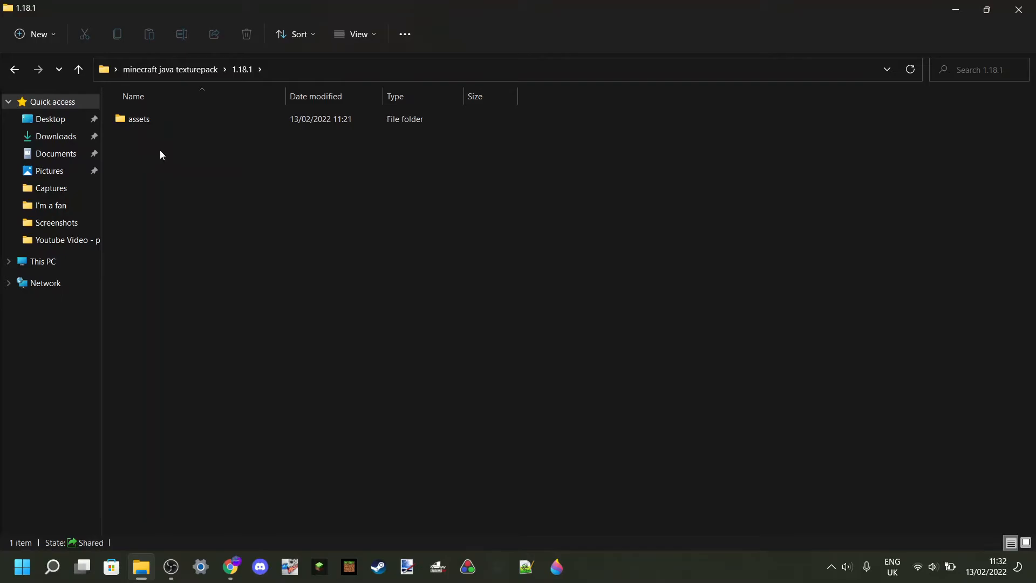
# Create a new text document named pack.txt in the 1.18.1 folder
pyautogui.rightClick(161, 155)
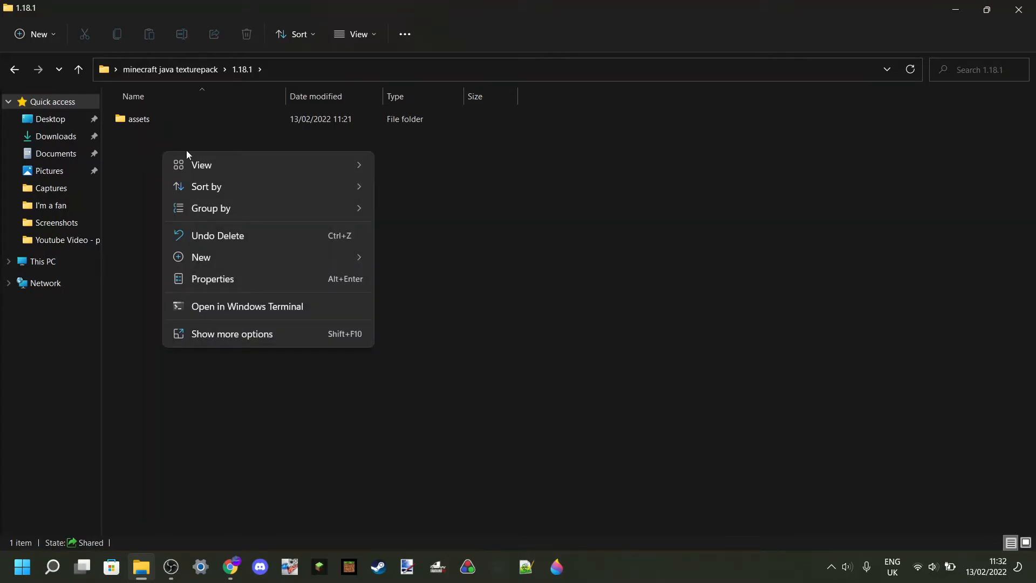
pyautogui.moveTo(359, 259)
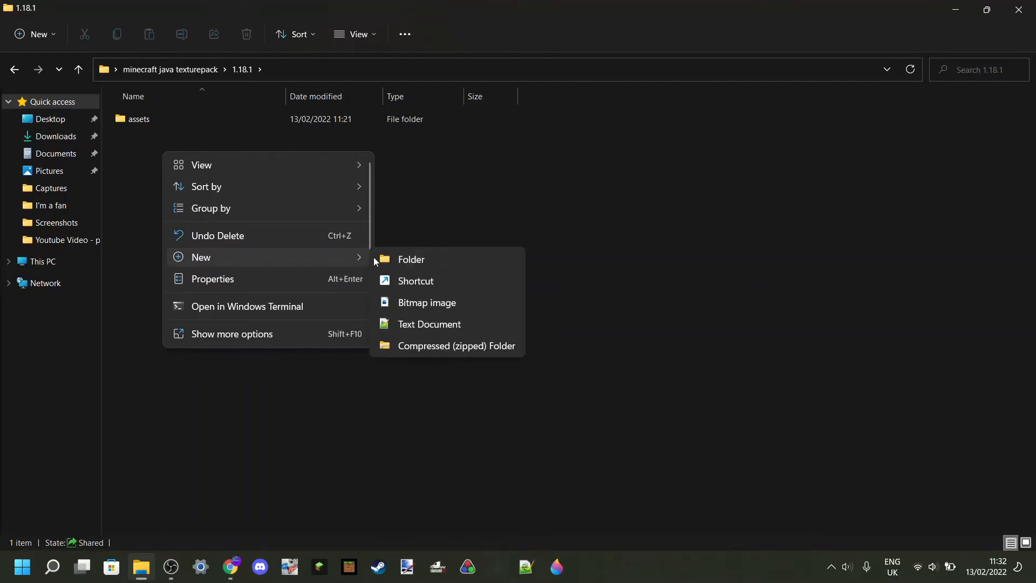
pyautogui.click(430, 327)
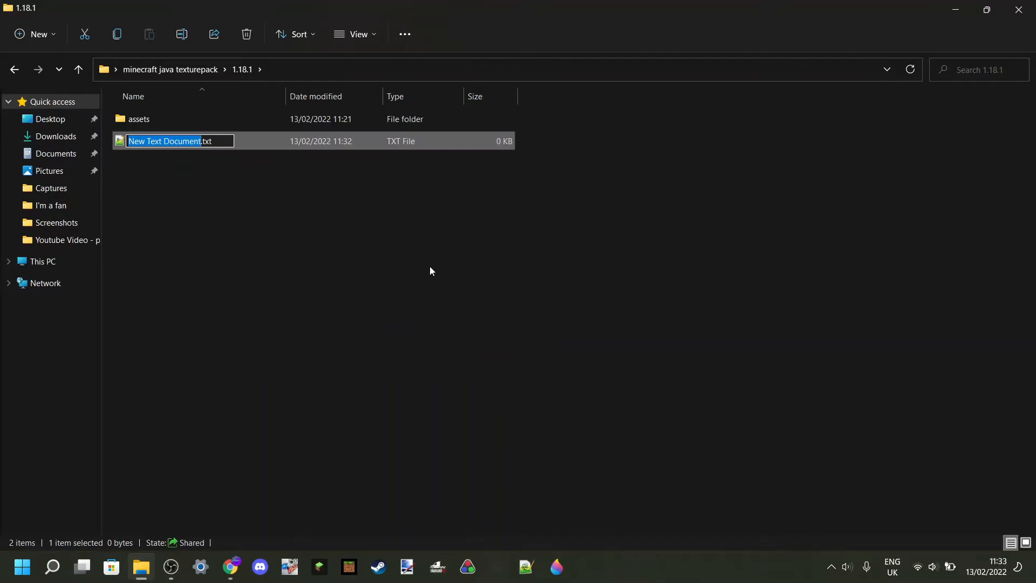
pyautogui.write('pack')
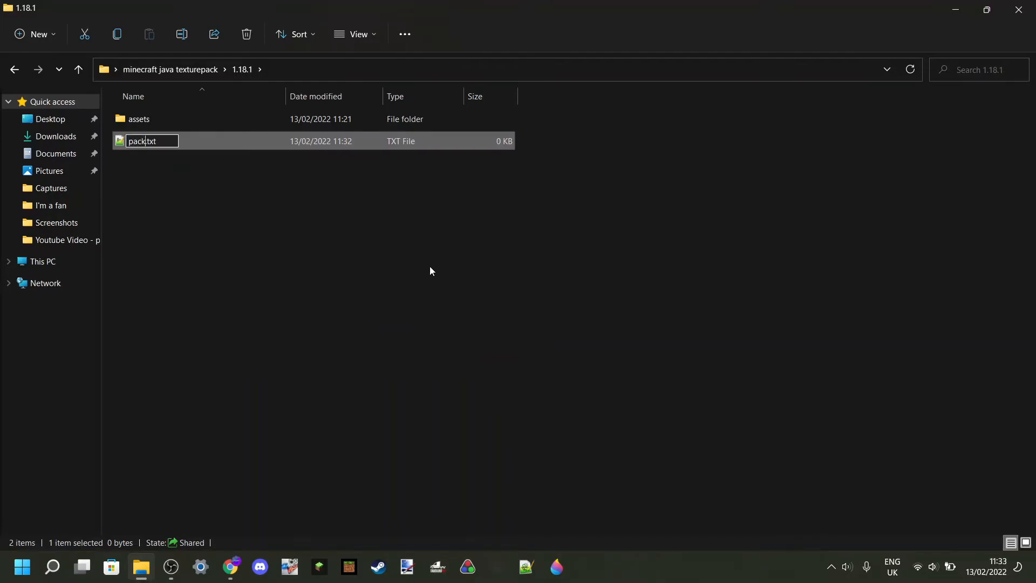
pyautogui.press('Return')
pyautogui.click(241, 209)
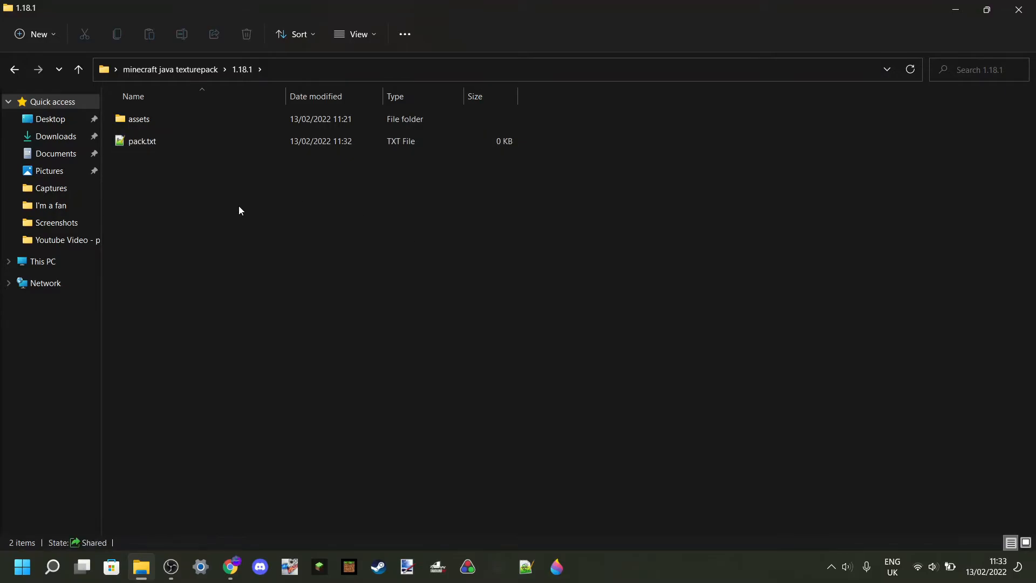
# Open pack.txt with Notepad++ as the default .txt app and enter the pack JSON with pack_format 8 and description "Made by ITSME64 - Check me out on YT"
pyautogui.doubleClick(155, 141)
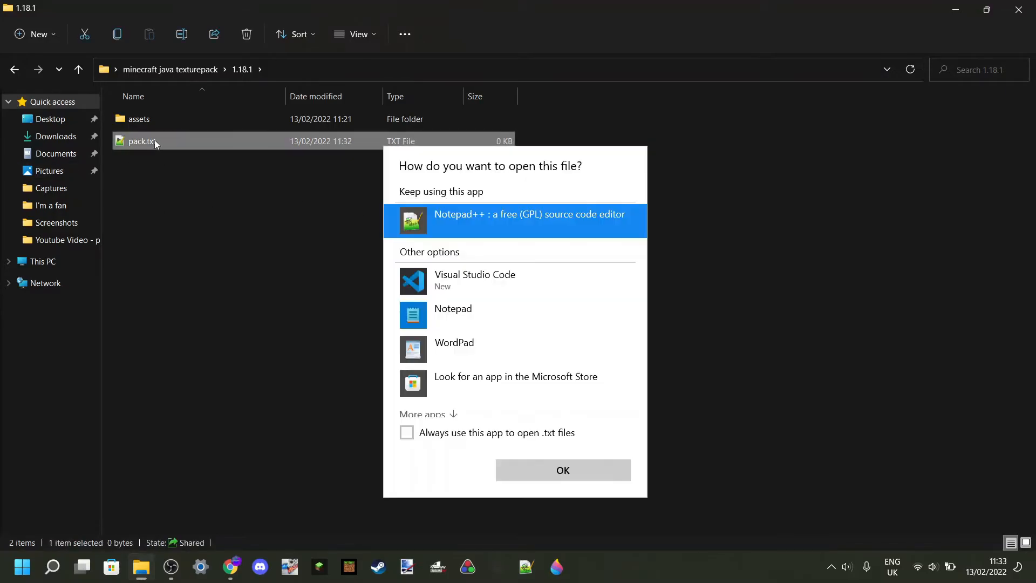
pyautogui.click(407, 434)
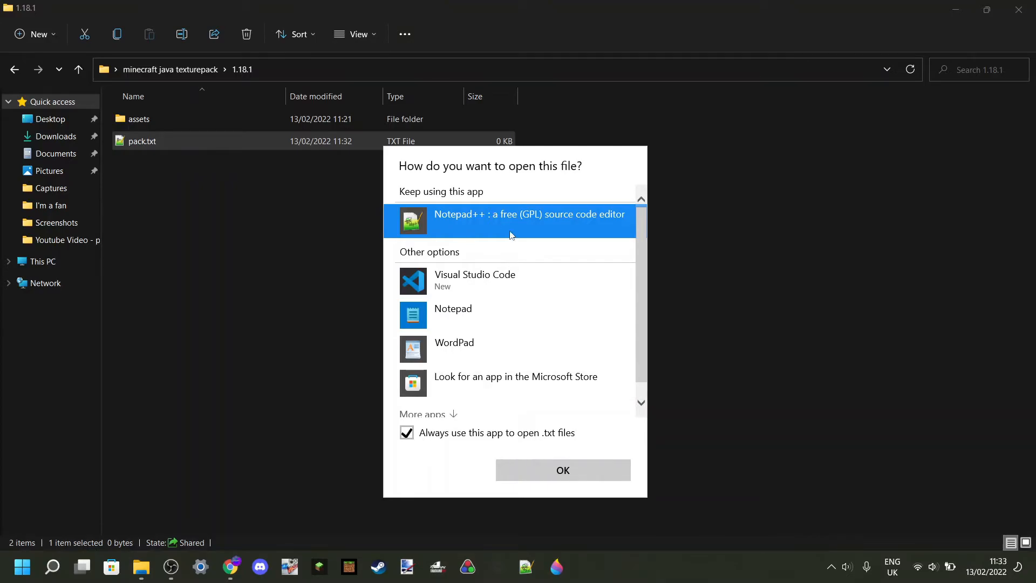
pyautogui.click(548, 471)
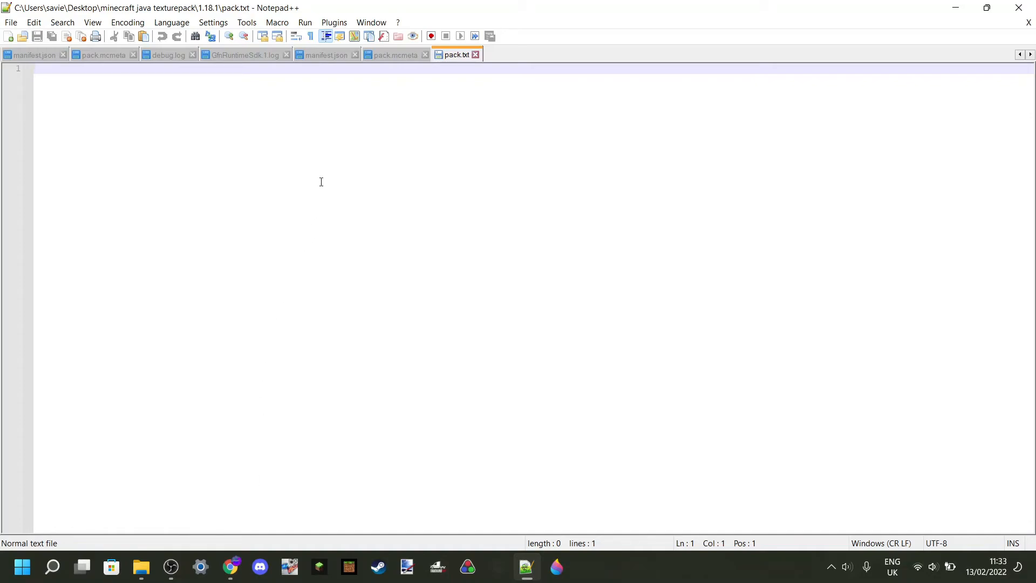
pyautogui.write('{   "pack": {     "pack_format": 8,     "description": "Made by ITSME64 - Check me out on YT"   } }')
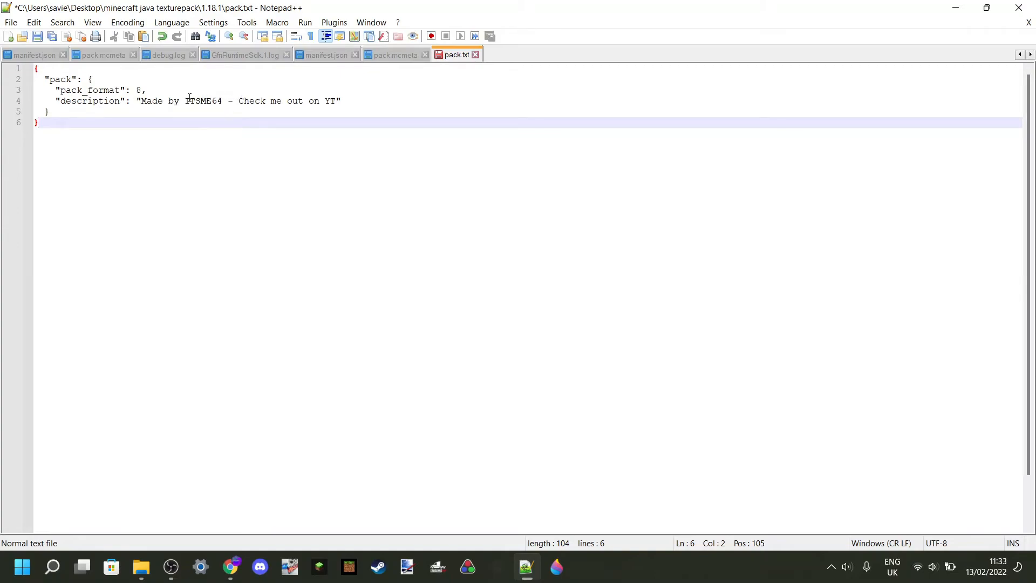
# Copy and clear the description text between the quotation marks, and paste the same text back in
pyautogui.moveTo(139, 103); pyautogui.dragTo(336, 104)
pyautogui.hotkey('ctrl', 'c')
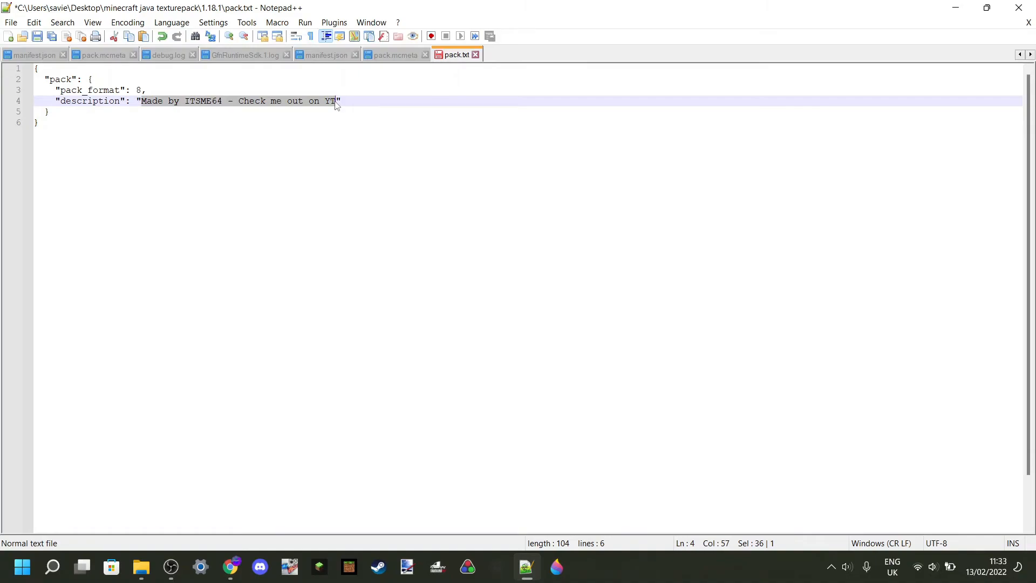
pyautogui.press('BackSpace')
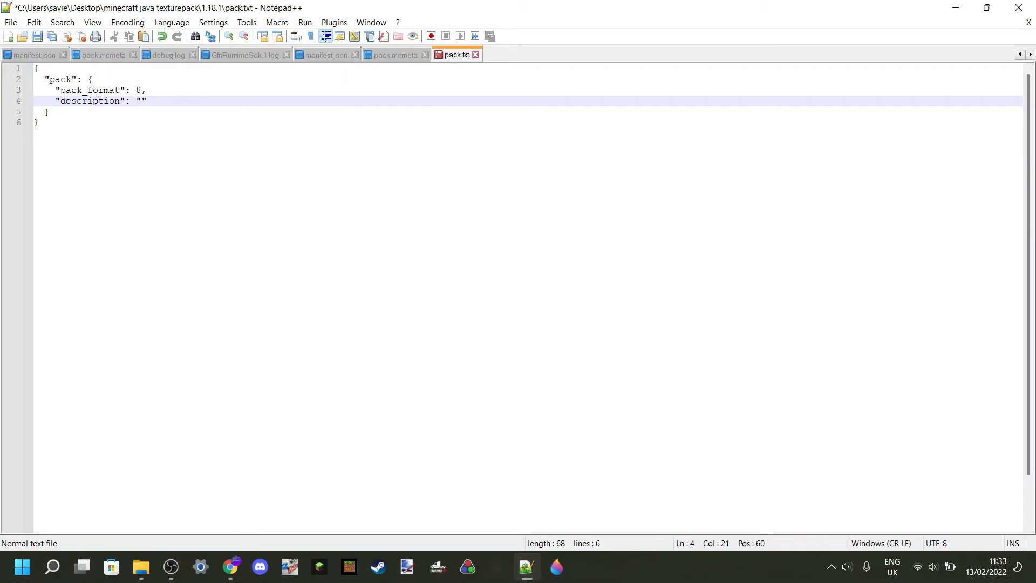
pyautogui.click(160, 98)
pyautogui.click(142, 100)
pyautogui.moveTo(137, 101); pyautogui.dragTo(142, 102)
pyautogui.click(142, 100)
pyautogui.hotkey('ctrl', 'v')
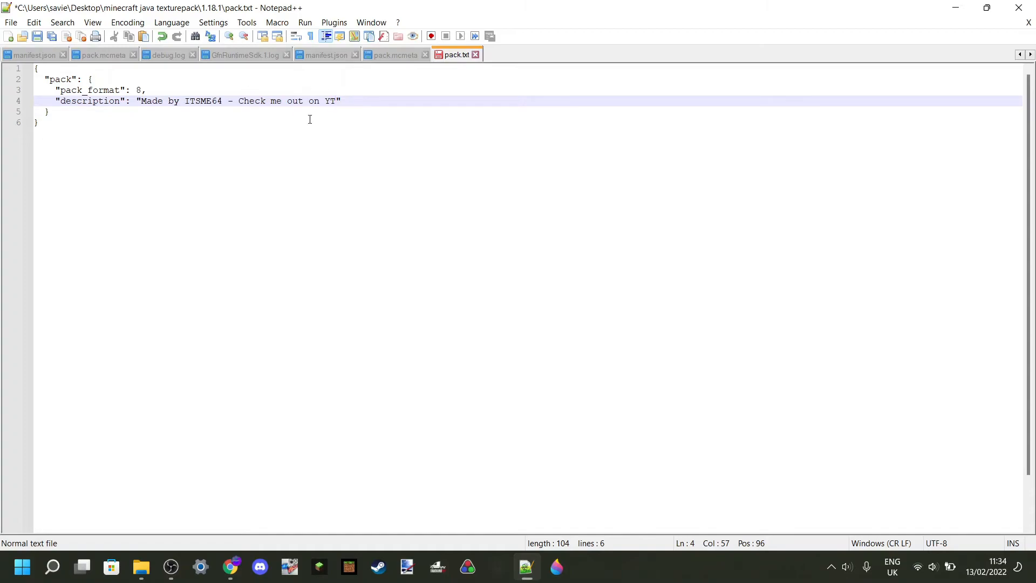
pyautogui.click(140, 100)
pyautogui.moveTo(335, 101); pyautogui.dragTo(340, 101)
pyautogui.click(342, 101)
pyautogui.click(136, 90)
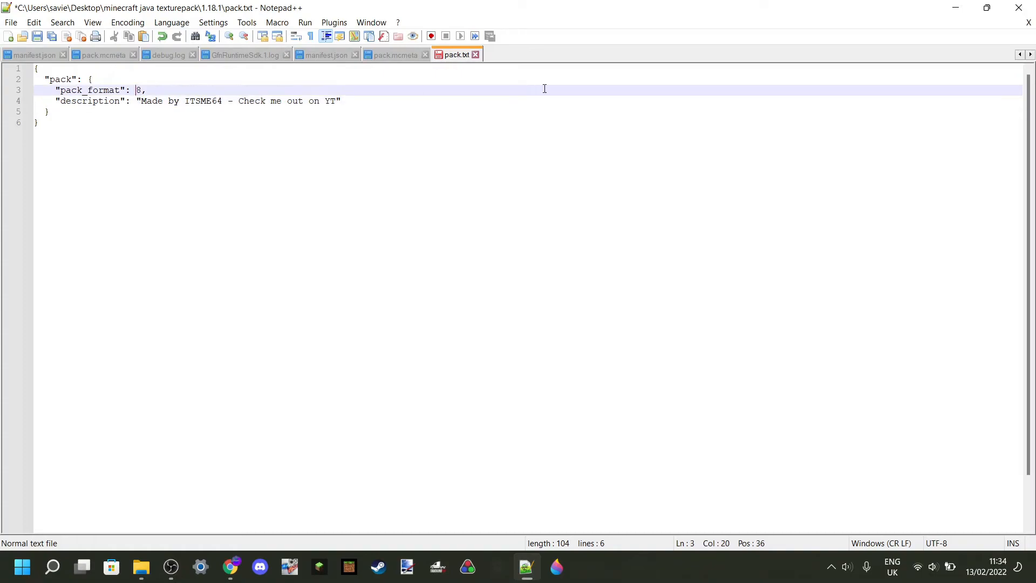
pyautogui.press('BackSpace')
# Save pack.txt and close Notepad++ to return to the 1.18.1 folder
pyautogui.hotkey('ctrl', 's')
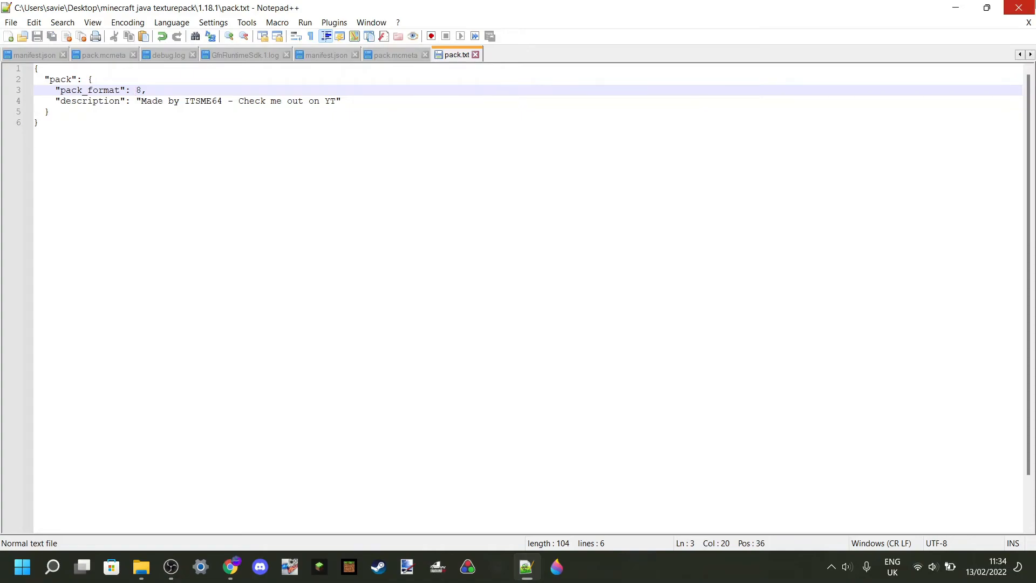
pyautogui.click(1018, 8)
pyautogui.click(400, 247)
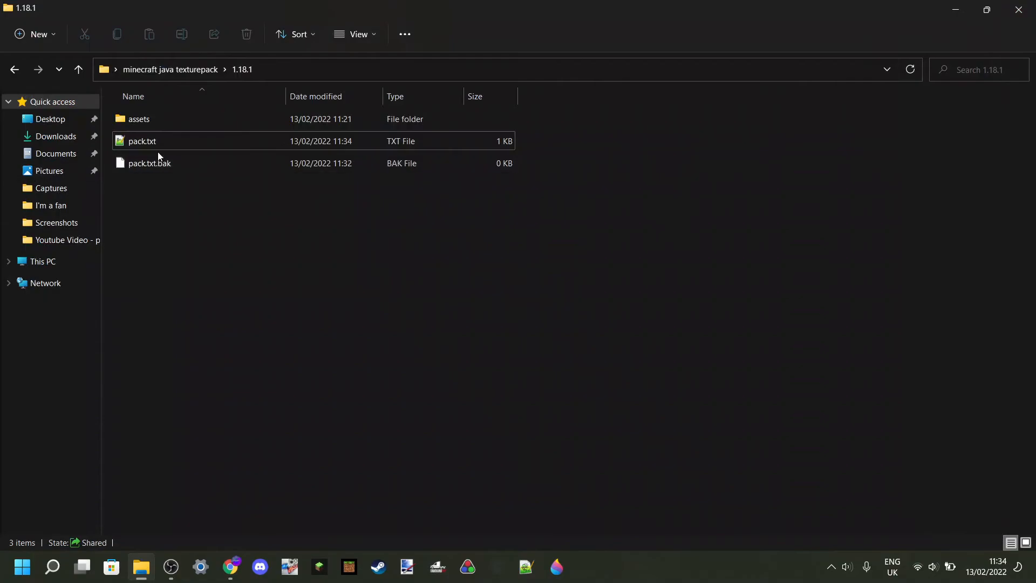
# Delete the backup file pack.txt.bak from the 1.18.1 folder
pyautogui.rightClick(149, 159)
pyautogui.click(285, 174)
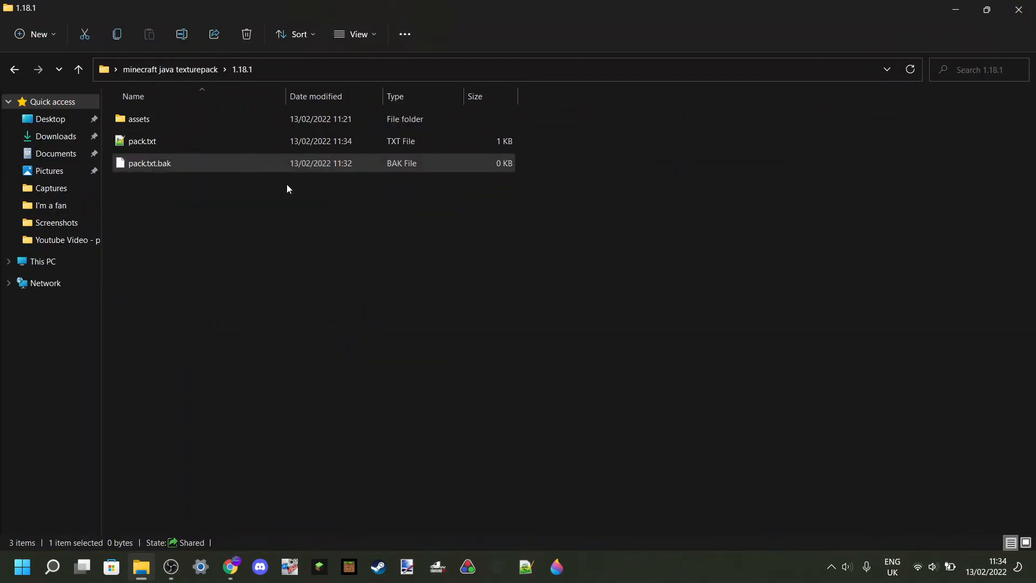
pyautogui.click(561, 331)
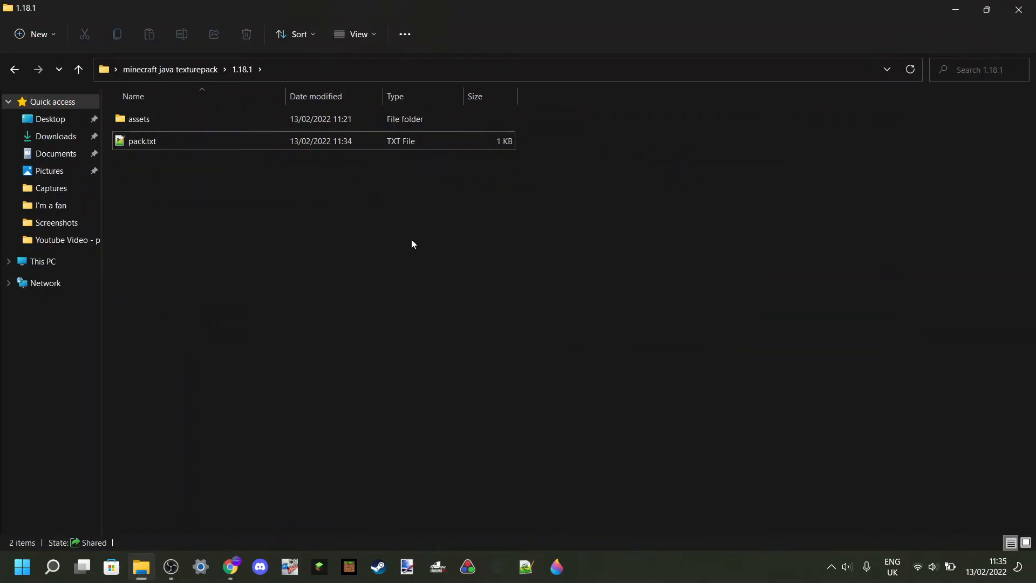
# Recheck the contents of pack.txt and rename the file to pack.mcmeta, accepting the extension change
pyautogui.doubleClick(154, 146)
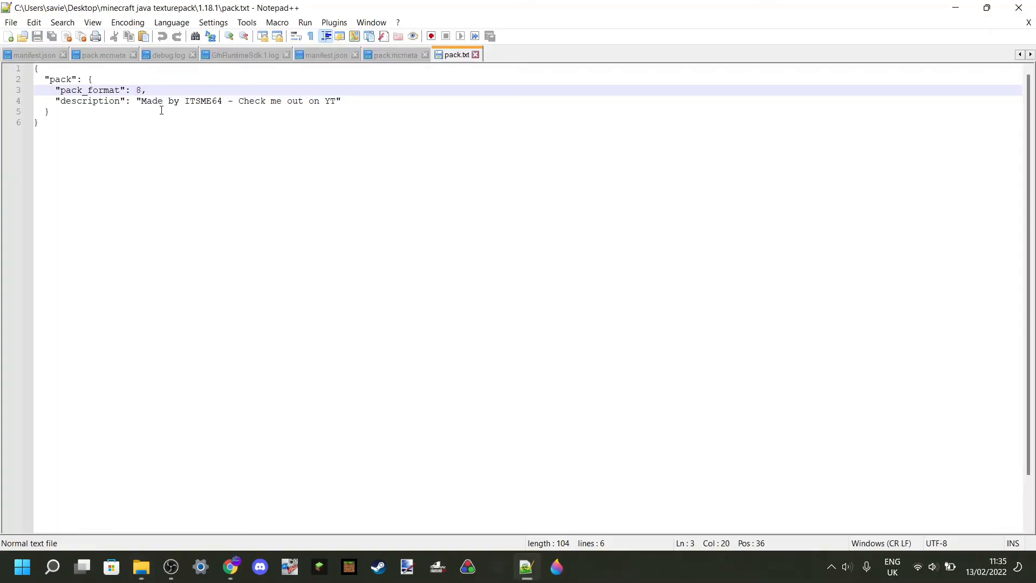
pyautogui.click(1019, 8)
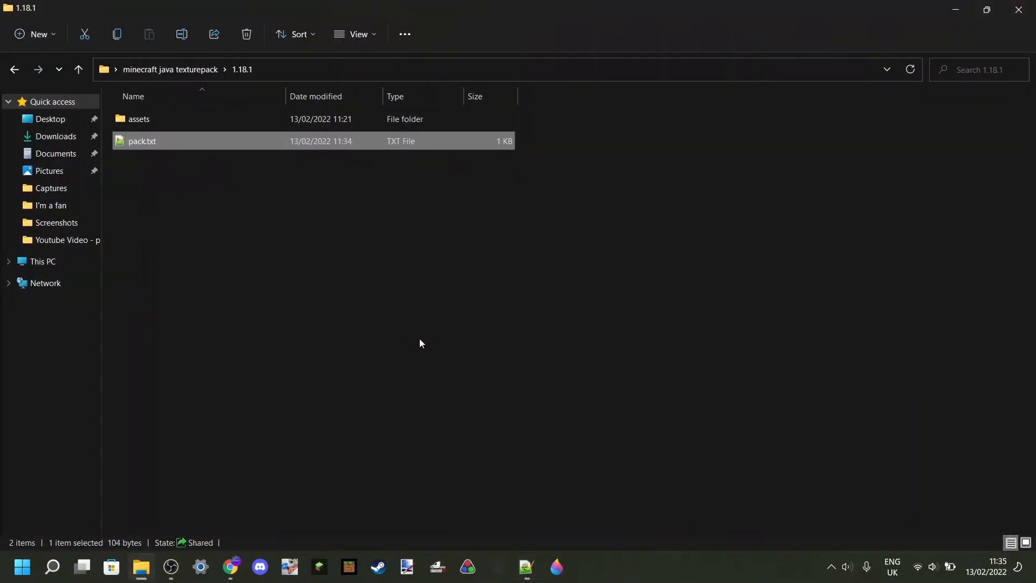
pyautogui.rightClick(144, 144)
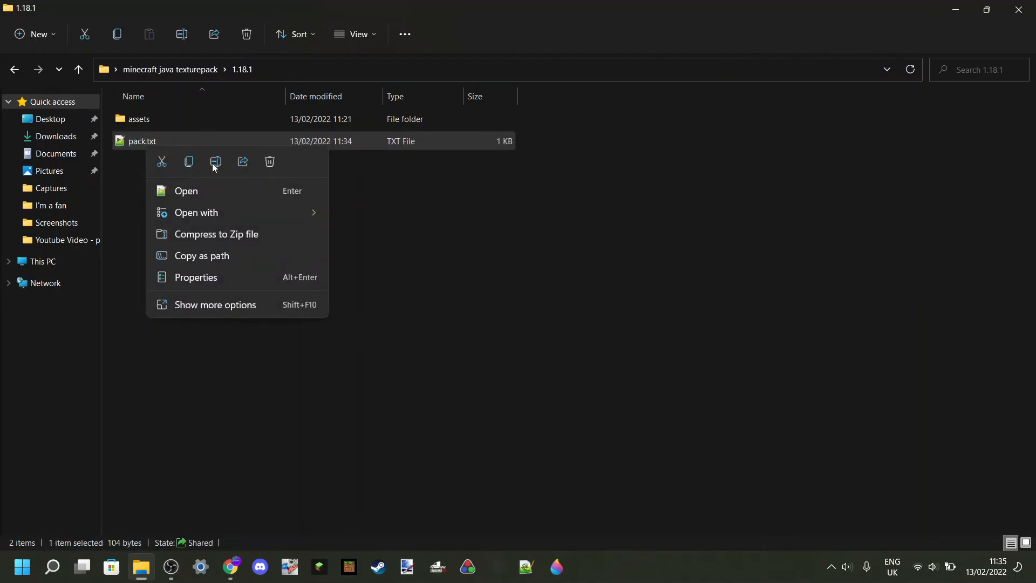
pyautogui.click(222, 168)
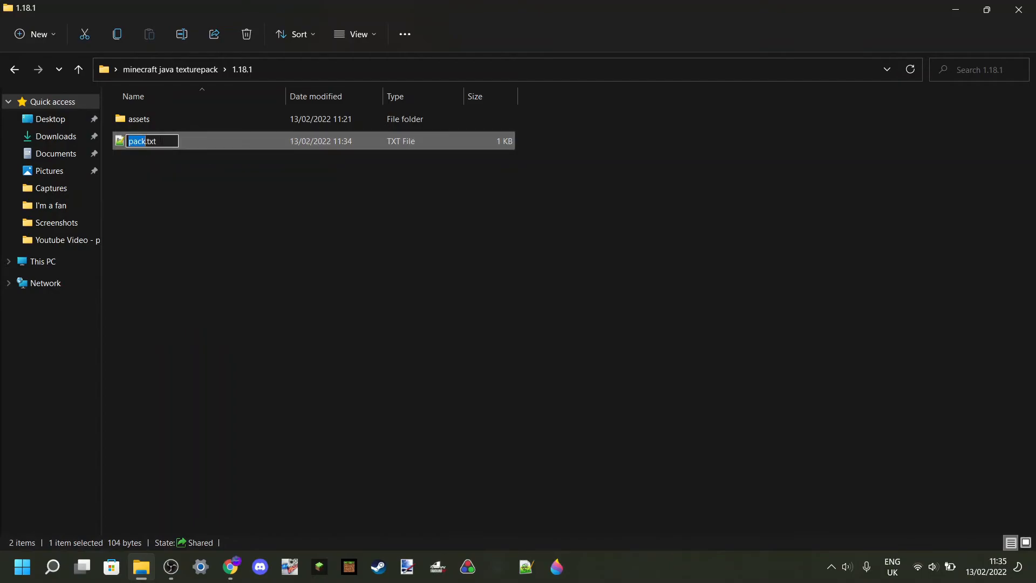
pyautogui.press('End')
pyautogui.press('BackSpace')
pyautogui.press('BackSpace')
pyautogui.press('BackSpace')
pyautogui.write('mcmeta')
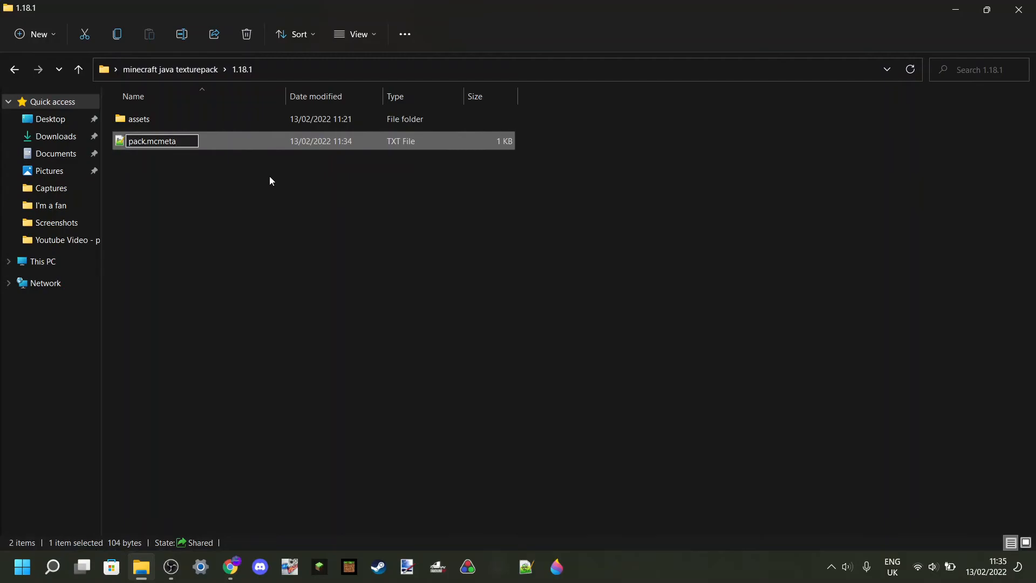
pyautogui.press('Return')
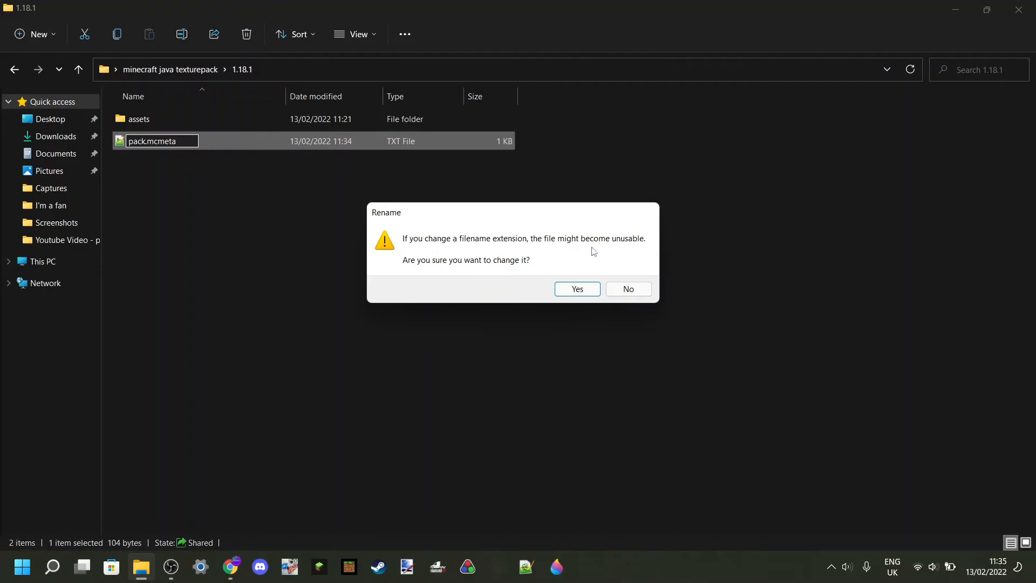
pyautogui.click(569, 290)
pyautogui.click(161, 170)
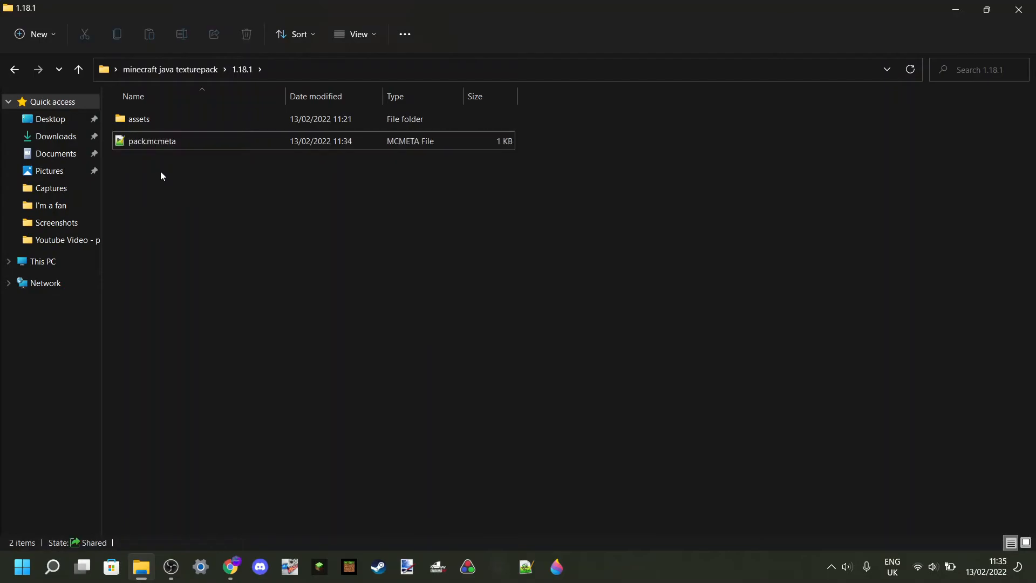
# Open Itsme64 logo.png from the 1.18.1 folder to view the image
pyautogui.moveTo(372, 160); pyautogui.dragTo(427, 170)
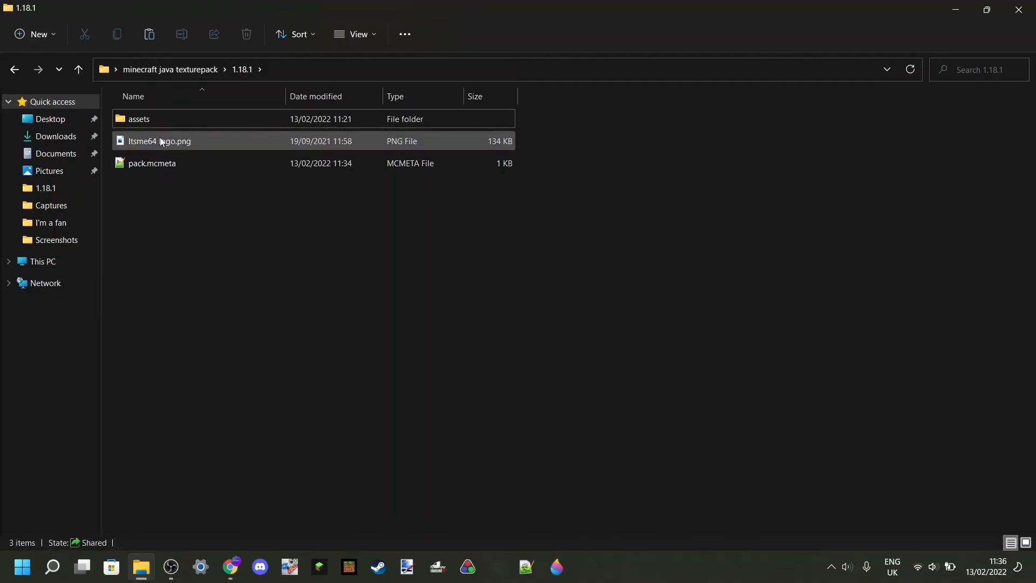
pyautogui.doubleClick(175, 144)
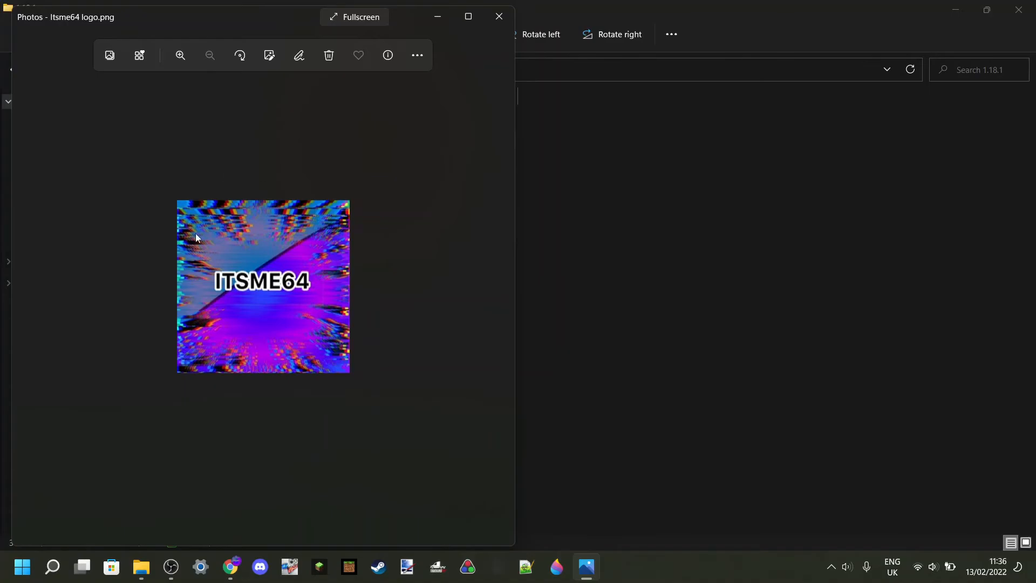
# Close the image preview and rename Itsme64 logo.png in the 1.18.1 folder to pack.png
pyautogui.click(506, 24)
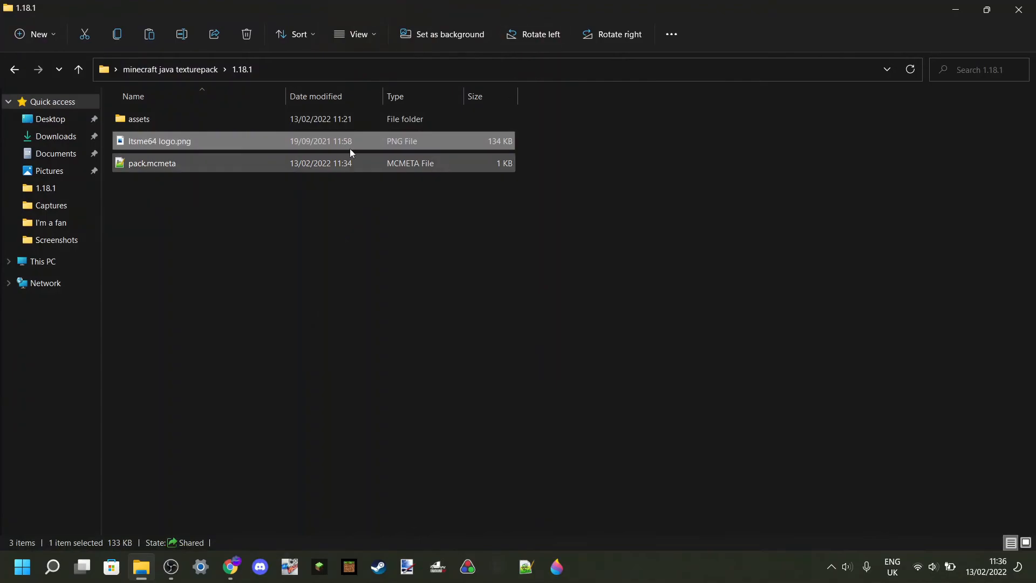
pyautogui.click(157, 194)
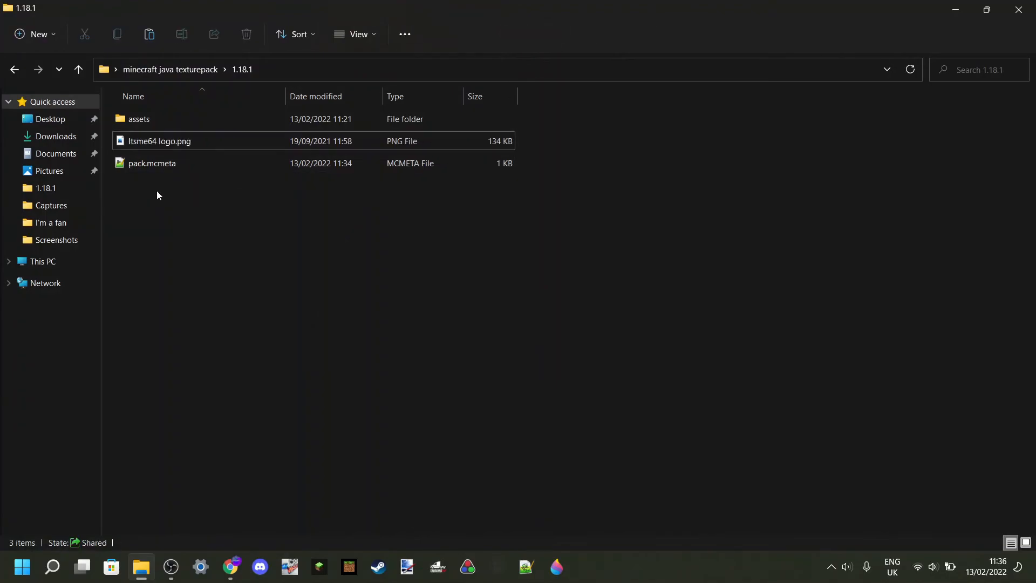
pyautogui.rightClick(170, 143)
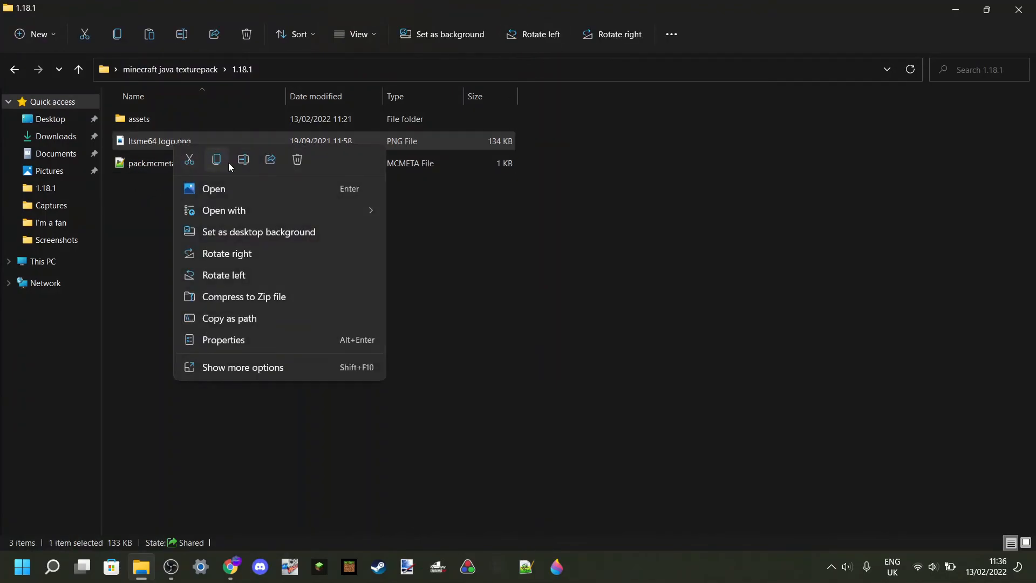
pyautogui.click(242, 159)
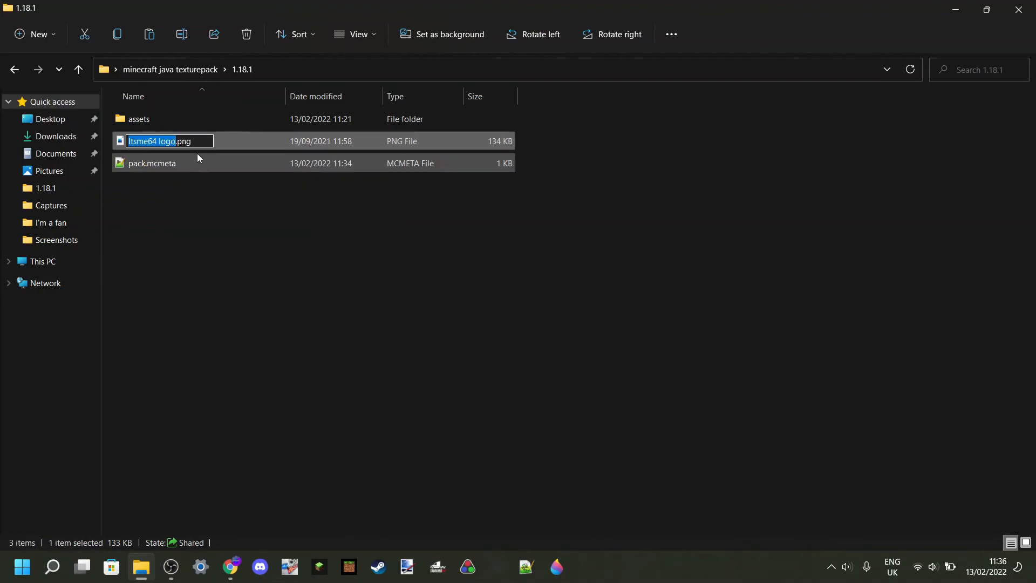
pyautogui.write('pack')
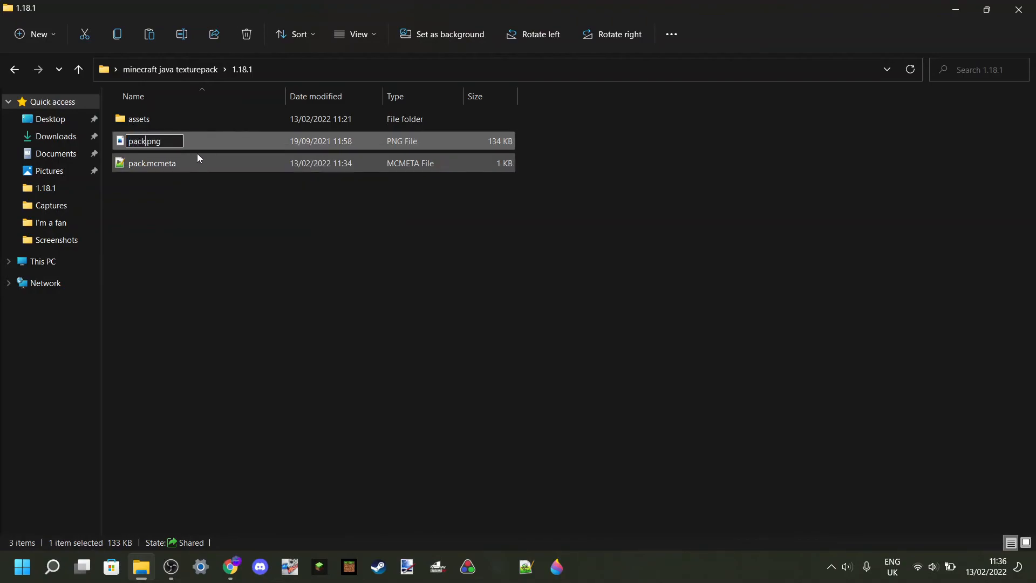
pyautogui.click(220, 197)
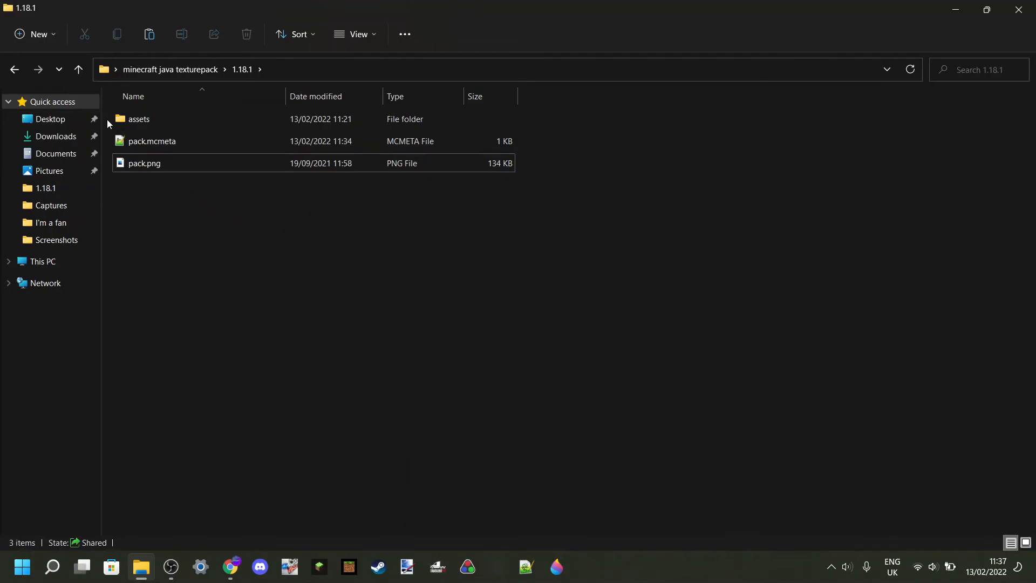
# Compress assets, pack.mcmeta and pack.png together into a zip file named Itsme64's super cool pack.zip
pyautogui.moveTo(110, 118); pyautogui.dragTo(105, 170)
pyautogui.moveTo(110, 114); pyautogui.dragTo(145, 168)
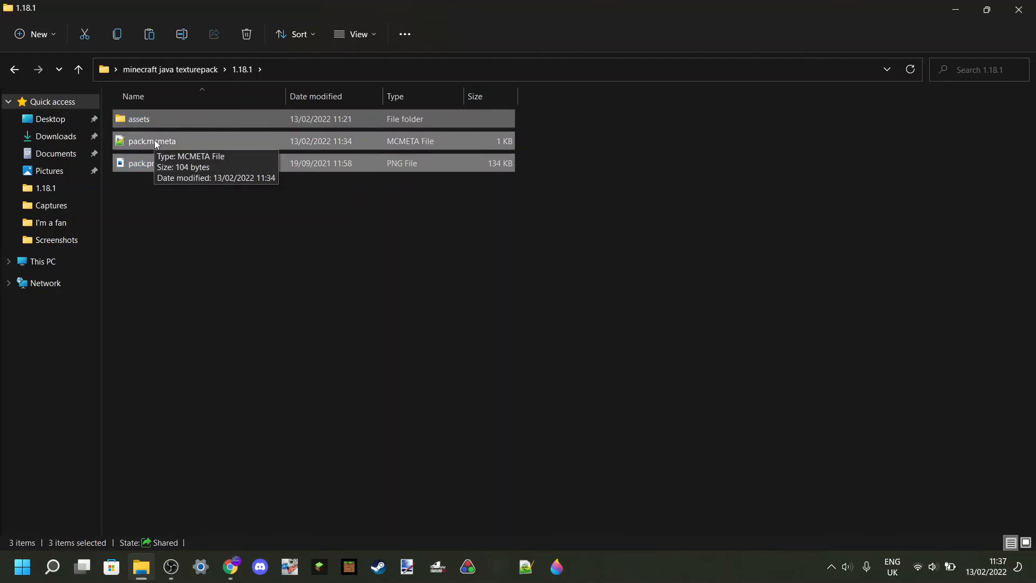
pyautogui.rightClick(156, 143)
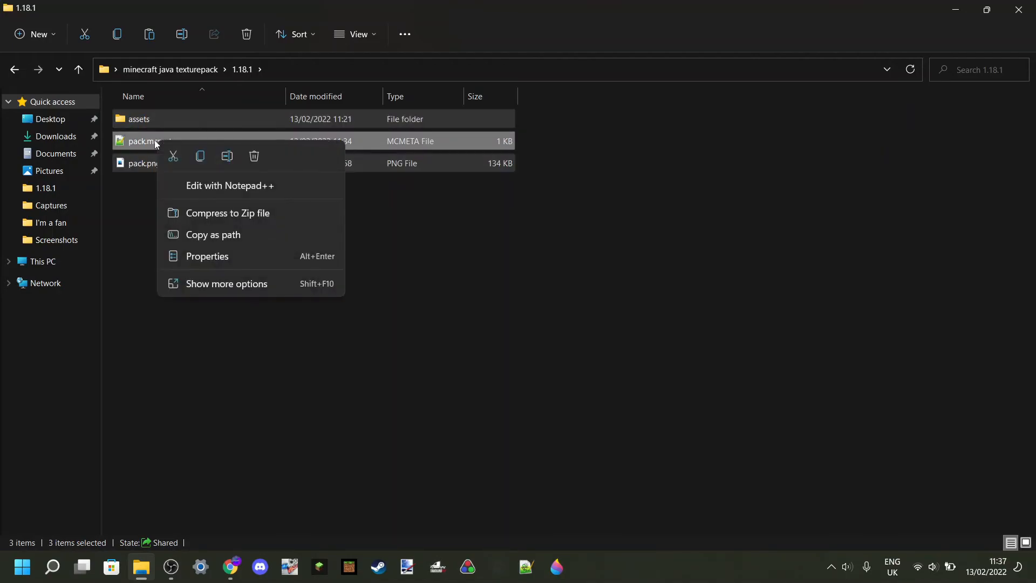
pyautogui.click(239, 214)
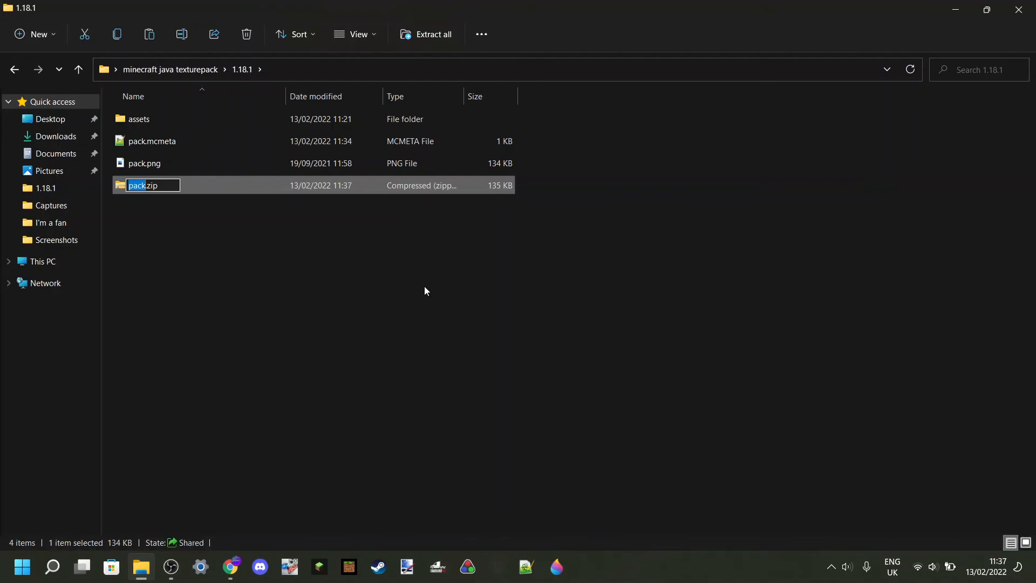
pyautogui.write("Itsme64's super cool pack")
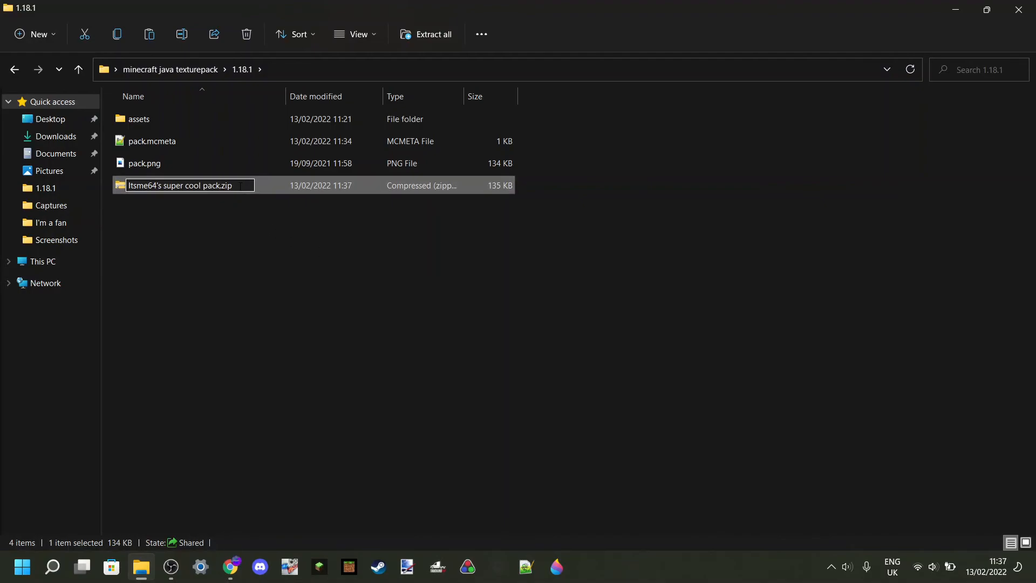
pyautogui.moveTo(241, 186); pyautogui.dragTo(222, 186)
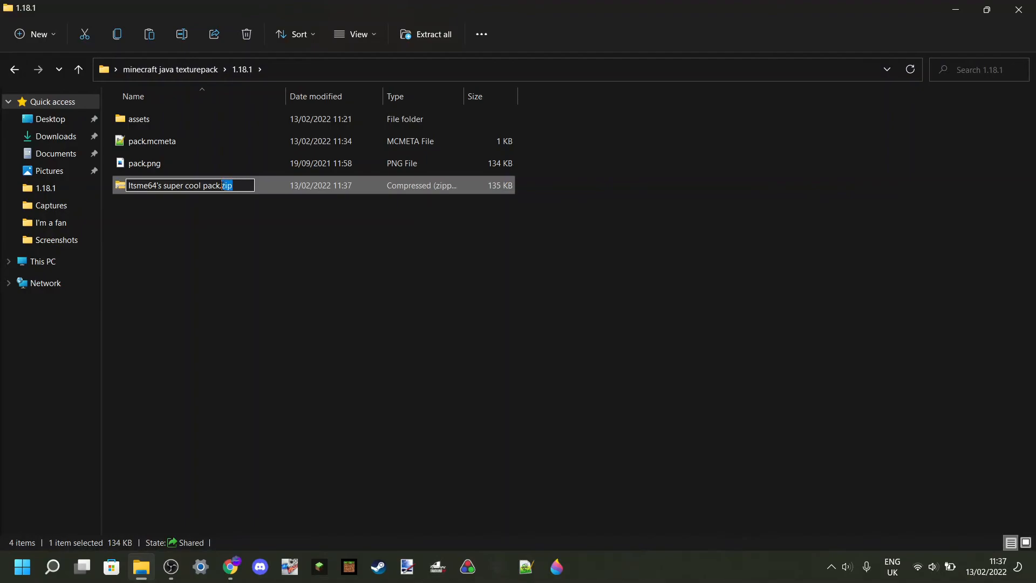
pyautogui.click(232, 224)
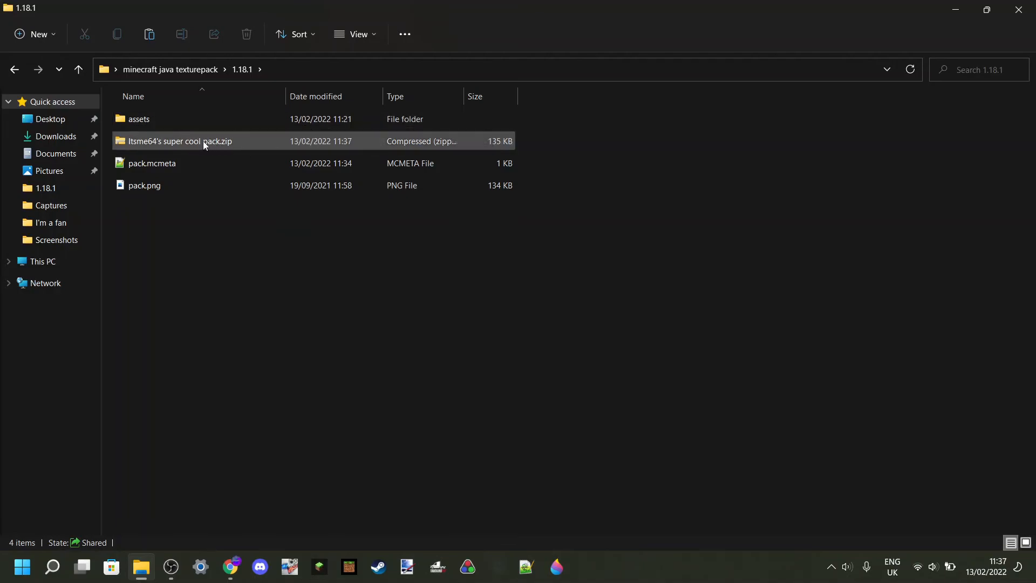
# Move Itsme64's super cool pack.zip up into the minecraft java texturepack folder and go to that folder
pyautogui.moveTo(180, 141); pyautogui.dragTo(179, 70)
pyautogui.click(179, 69)
pyautogui.click(202, 180)
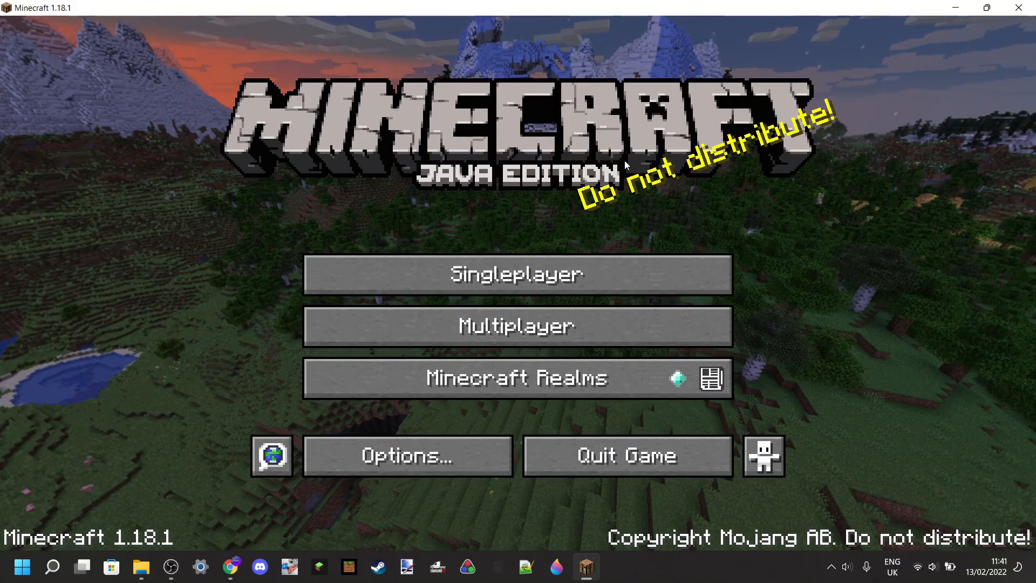
# In Minecraft 1.18.1, open the resource pack settings and deselect the Enchanting Language and Itsmodern 1.1.01.zip packs, leaving only Default
pyautogui.click(376, 458)
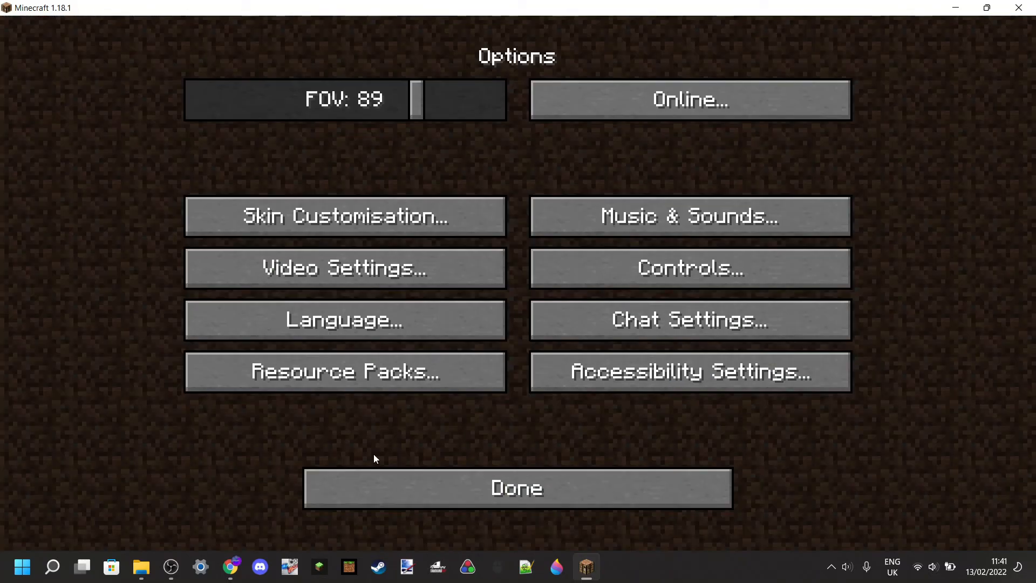
pyautogui.click(396, 372)
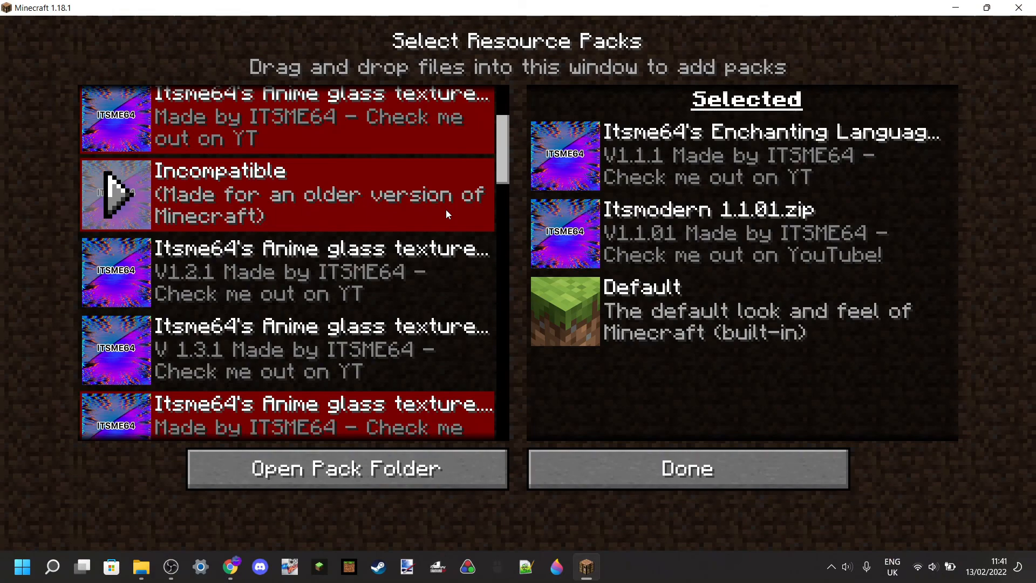
pyautogui.scroll(-5, 446, 210)
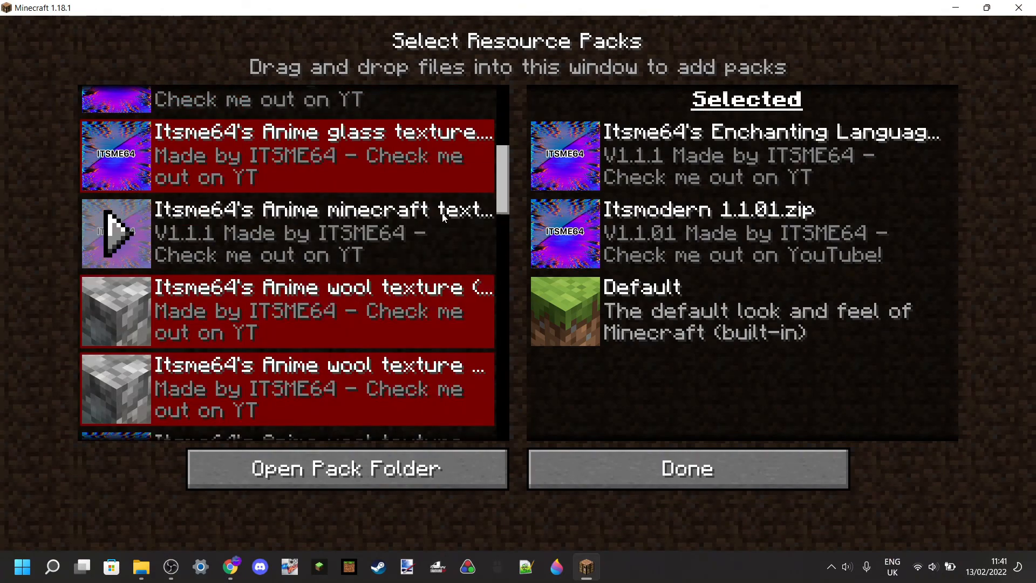
pyautogui.scroll(-10, 442, 216)
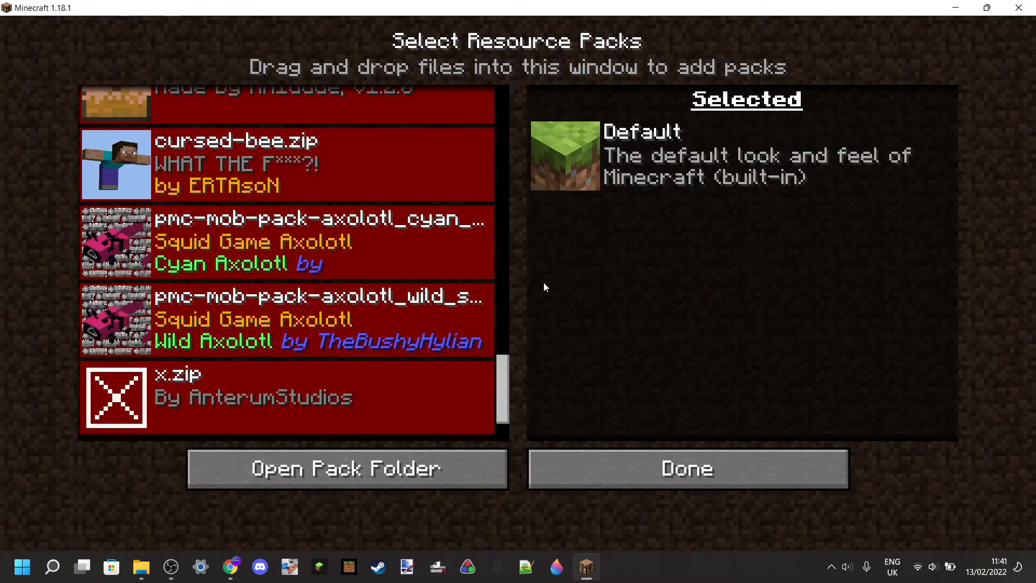
# Open the game's resourcepacks folder from the resource pack screen and look through its zip files
pyautogui.click(448, 447)
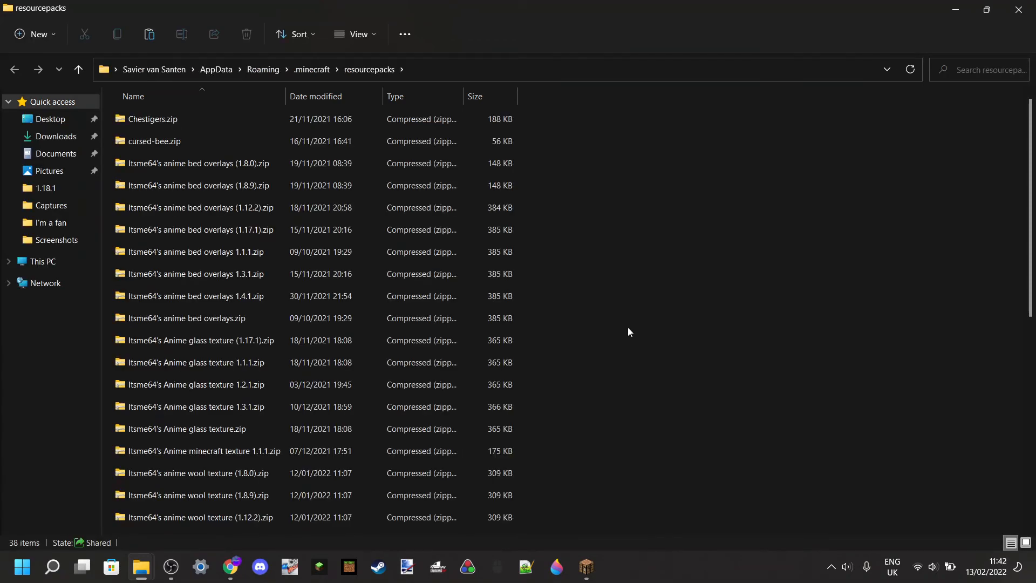
pyautogui.scroll(-3, 620, 322)
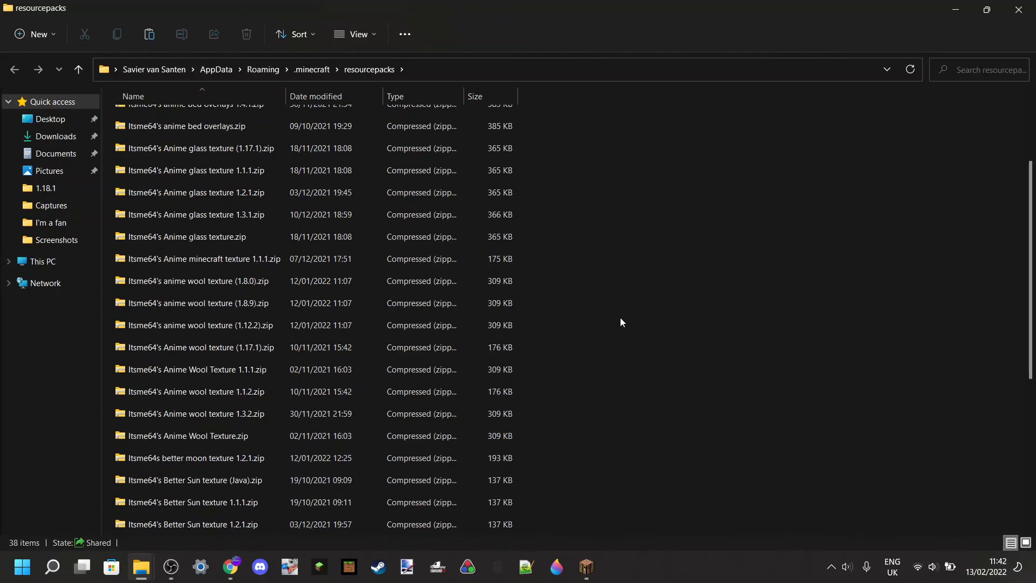
pyautogui.scroll(-3, 620, 322)
# Copy Itsme64's super cool pack.zip from the minecraft java texturepack folder into resourcepacks, closing the source folder window
pyautogui.moveTo(141, 566)
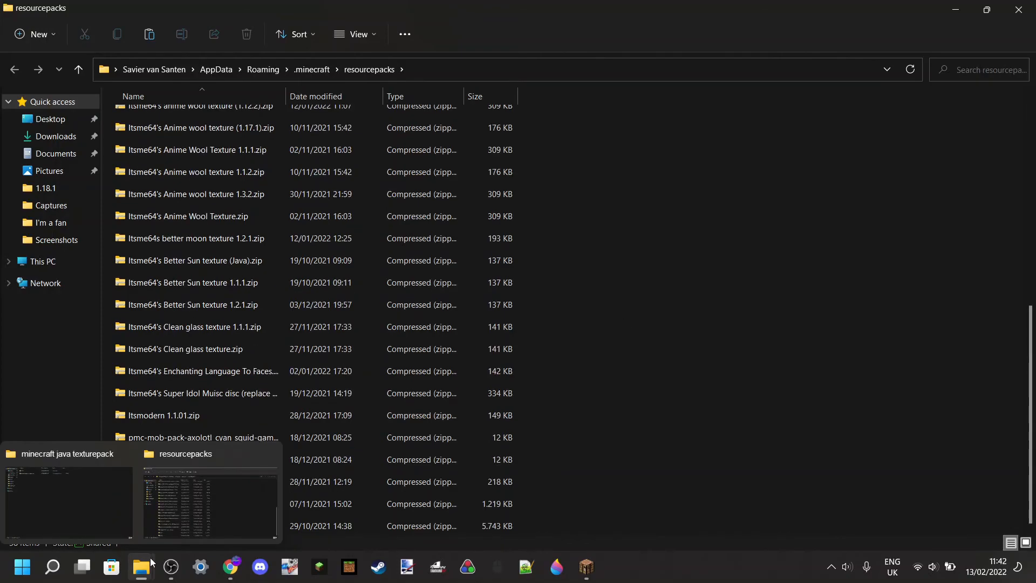
pyautogui.click(130, 526)
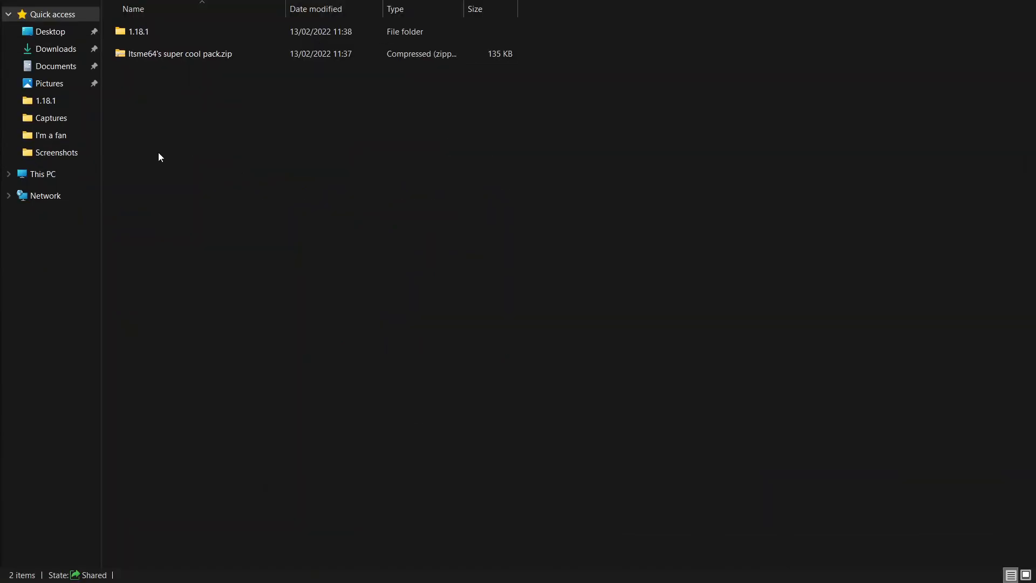
pyautogui.rightClick(189, 52)
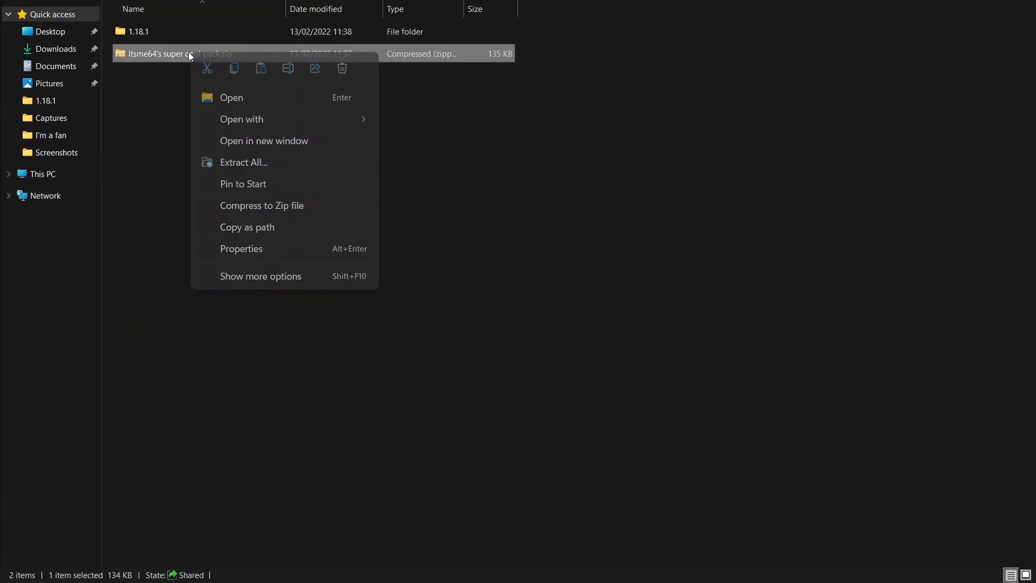
pyautogui.click(236, 69)
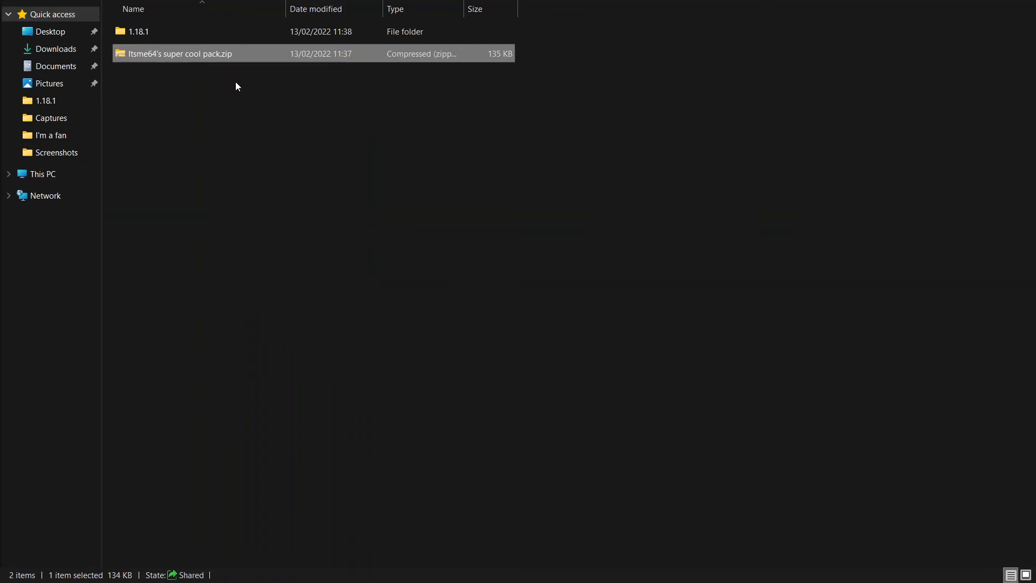
pyautogui.click(237, 82)
pyautogui.moveTo(714, 1)
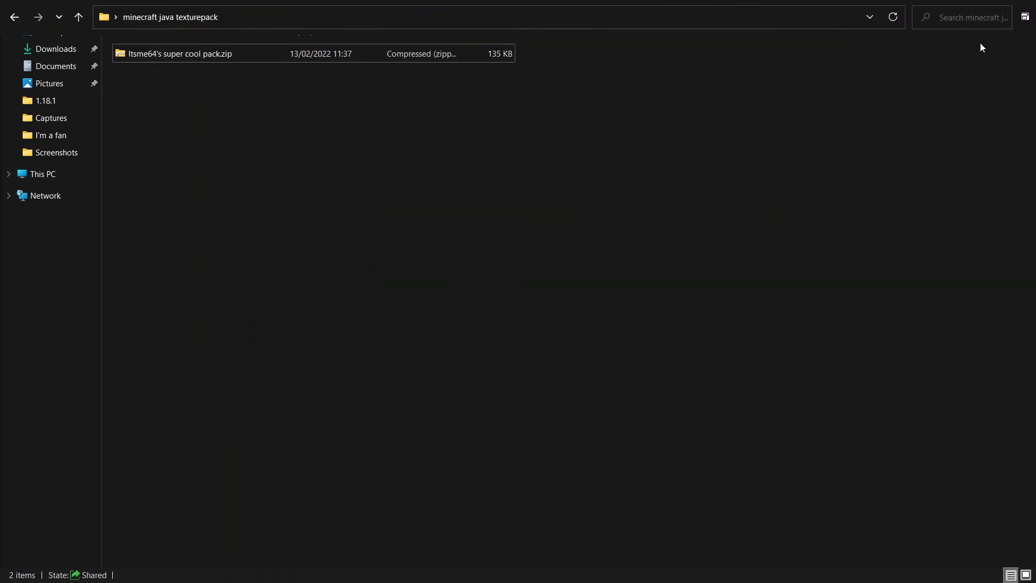
pyautogui.press('F11')
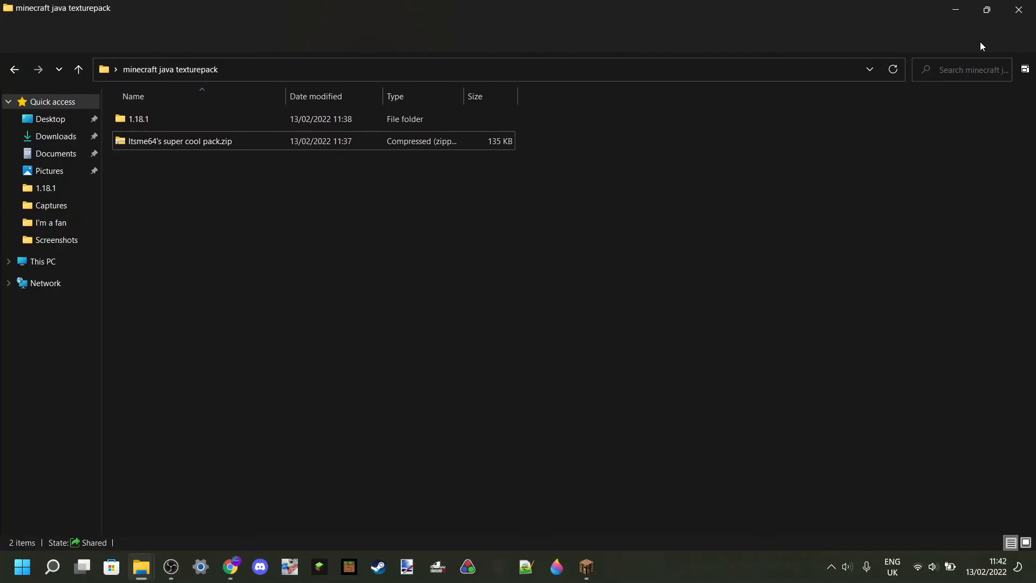
pyautogui.click(1019, 9)
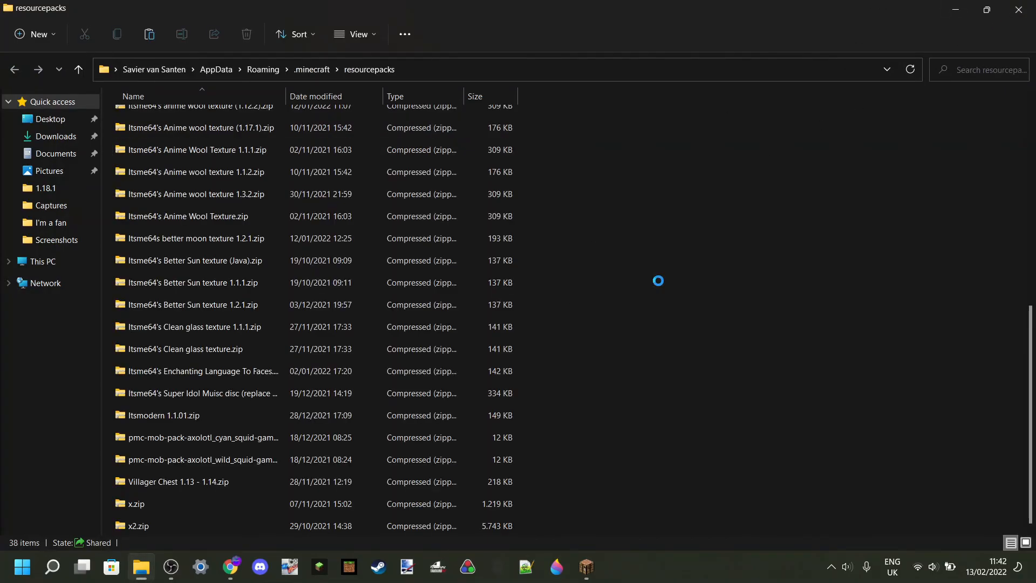
pyautogui.hotkey('ctrl', 'v')
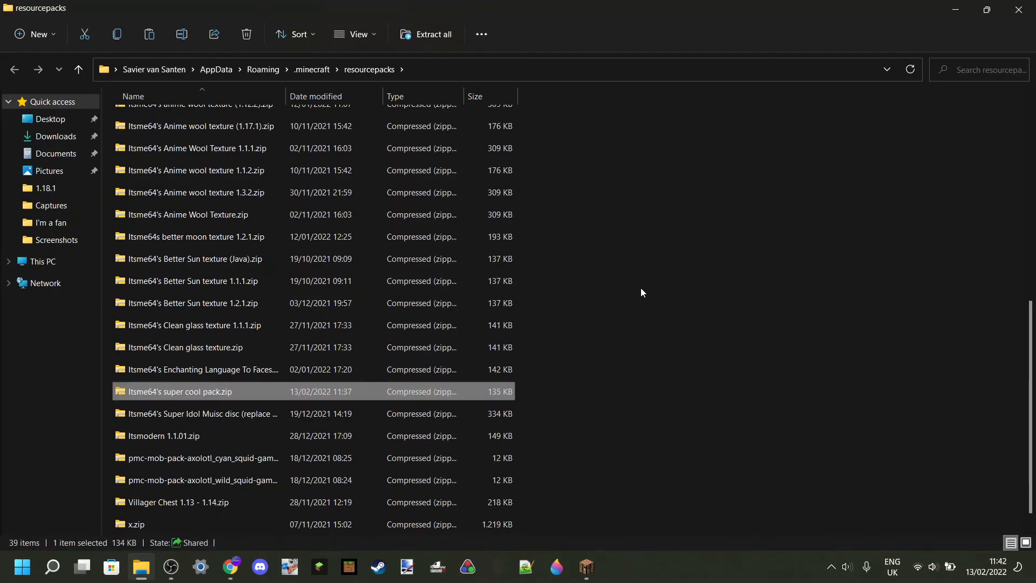
pyautogui.scroll(-1, 629, 312)
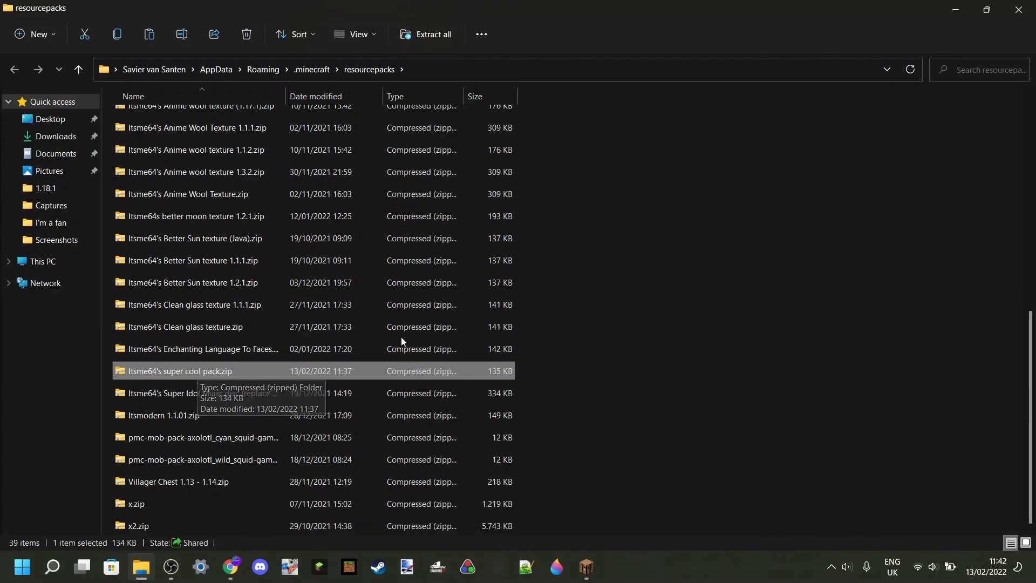
pyautogui.click(660, 271)
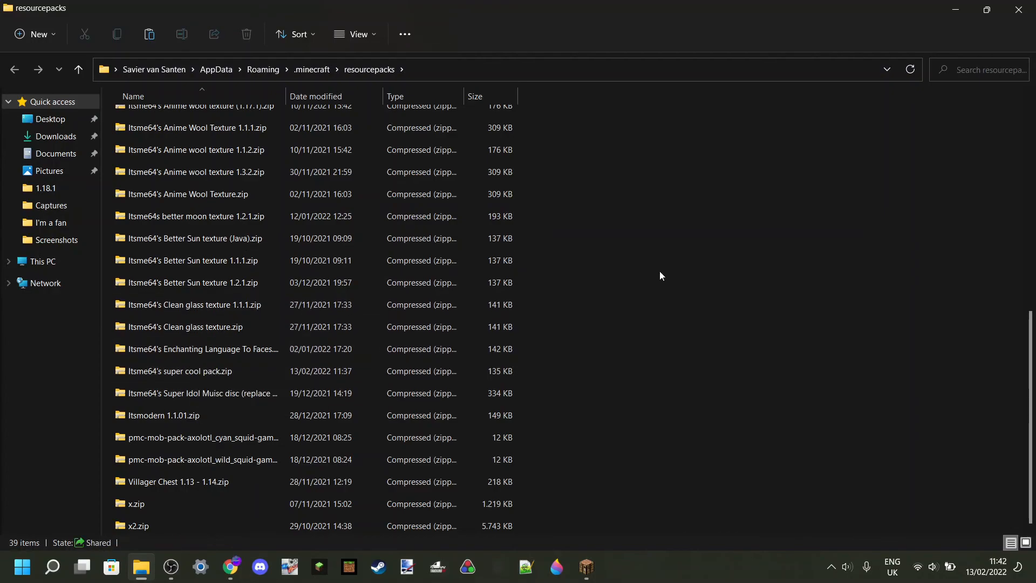
# Switch back to Minecraft, add Itsme64's super cool pack.zip to the selected resource packs and apply the selection
pyautogui.click(593, 574)
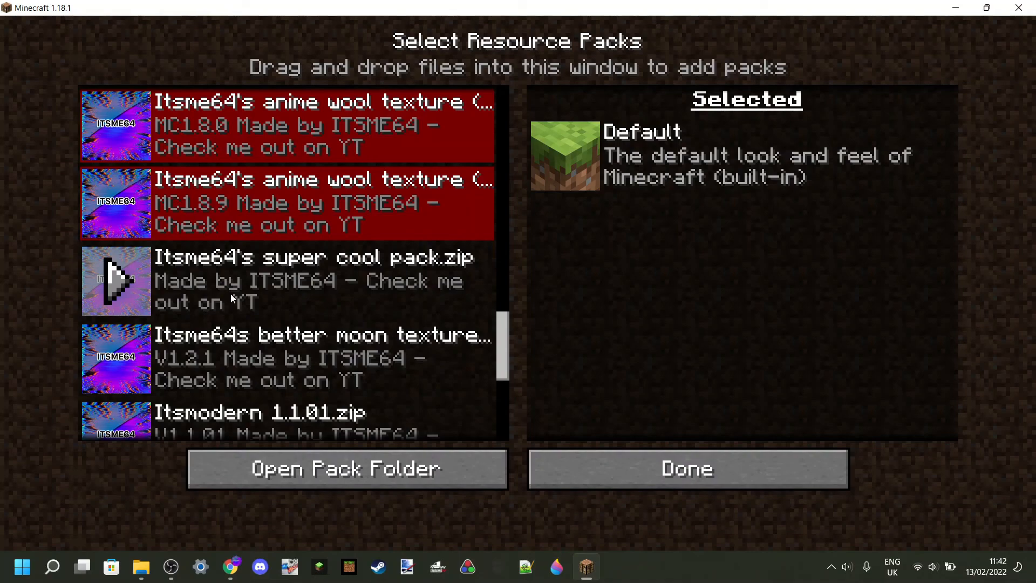
pyautogui.click(112, 280)
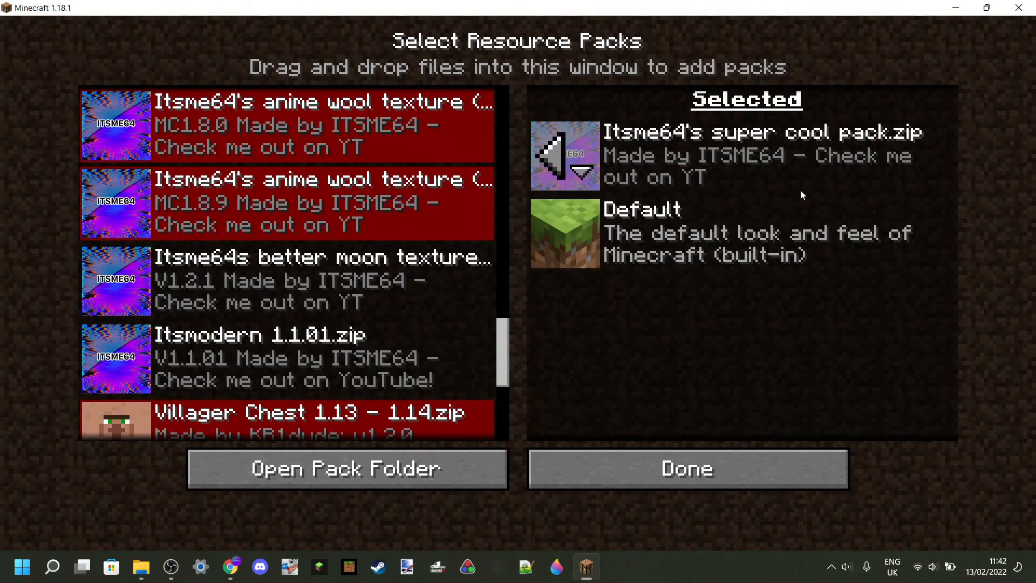
pyautogui.click(671, 476)
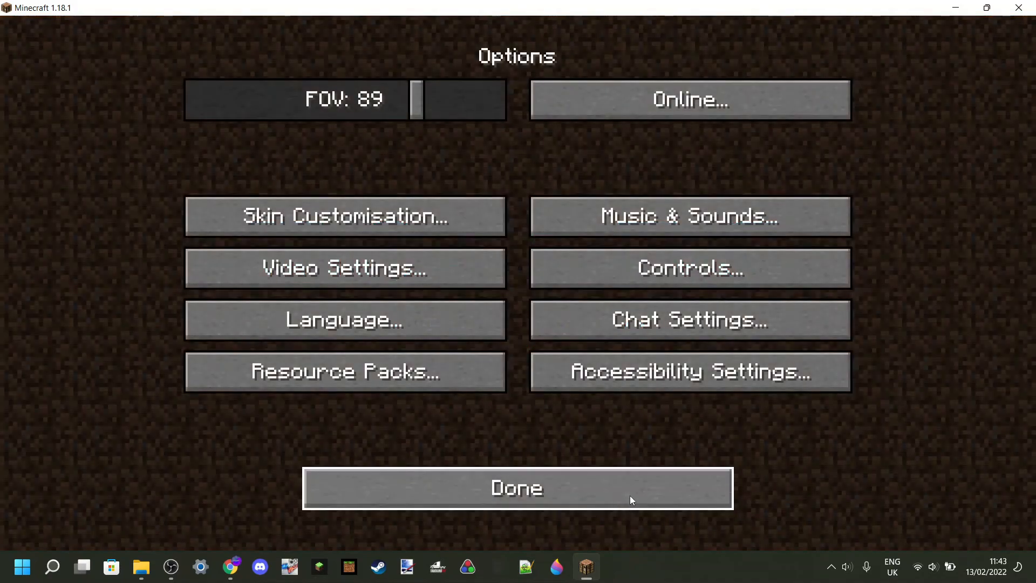
# Leave the options and load the singleplayer world Test 1.18
pyautogui.click(631, 495)
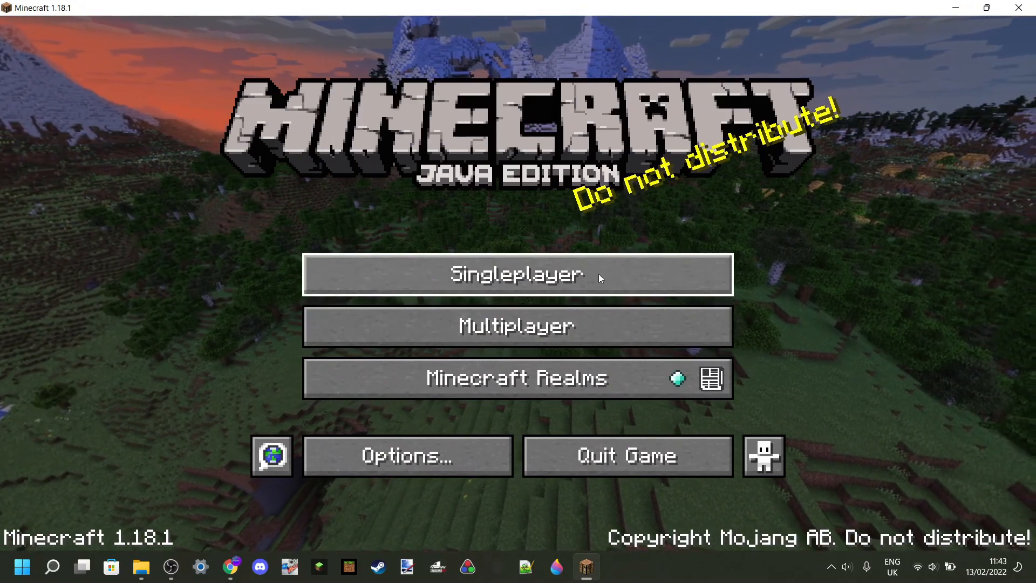
pyautogui.click(598, 274)
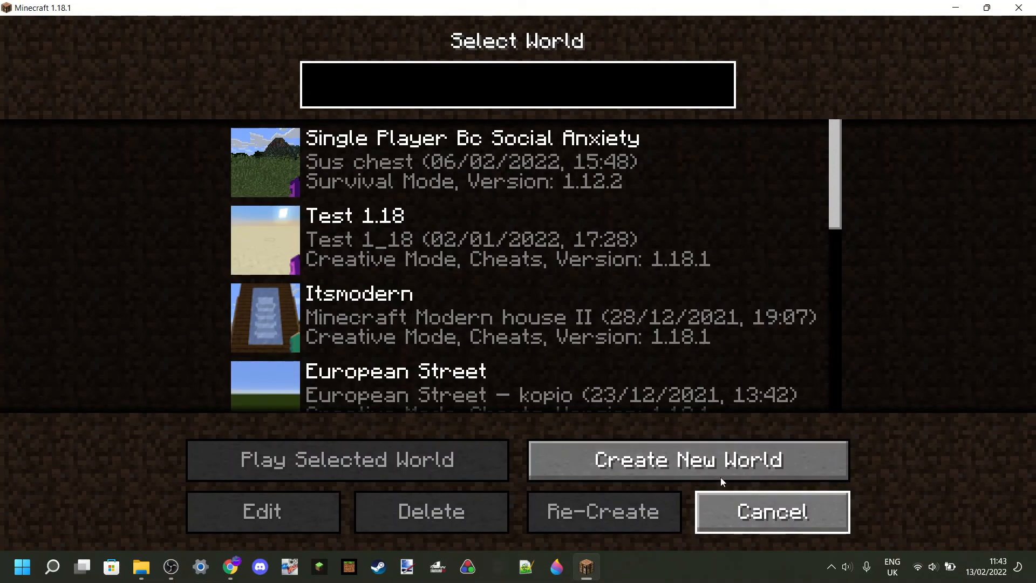
pyautogui.click(272, 242)
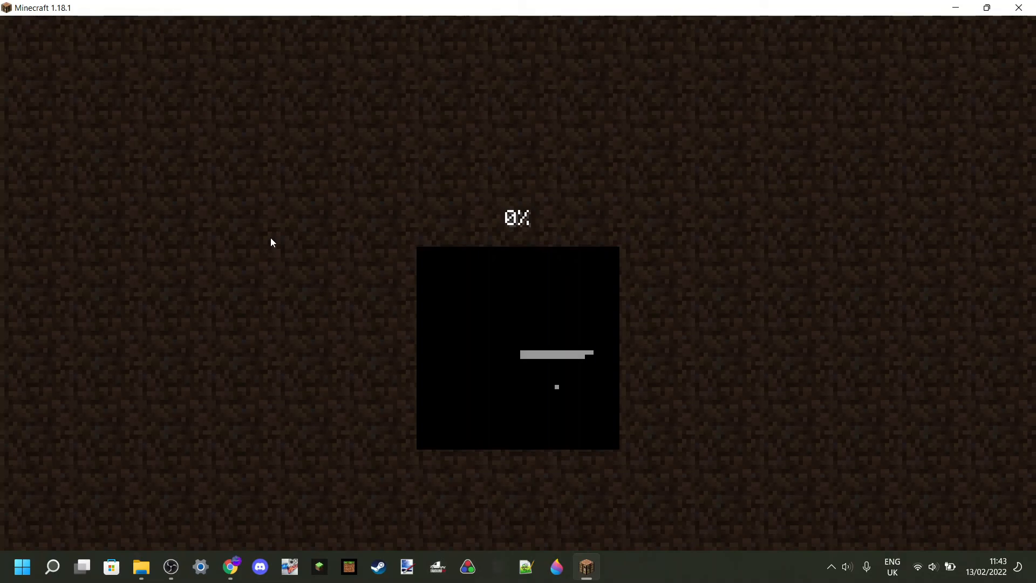
# Search the creative inventory for "aca" and put the Acacia Trapdoor in the ninth hotbar slot
pyautogui.press('w')
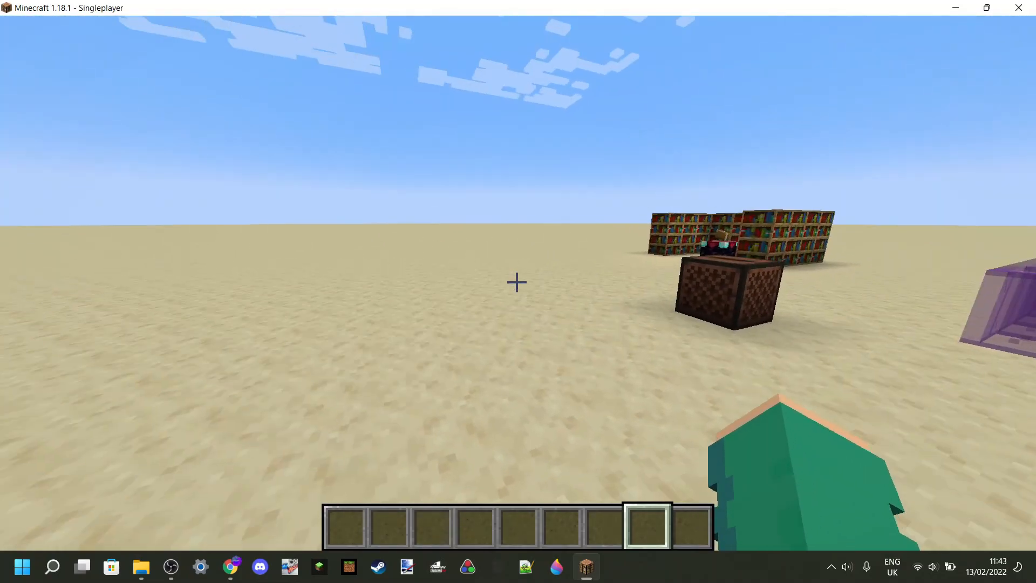
pyautogui.press('e')
pyautogui.click(713, 109)
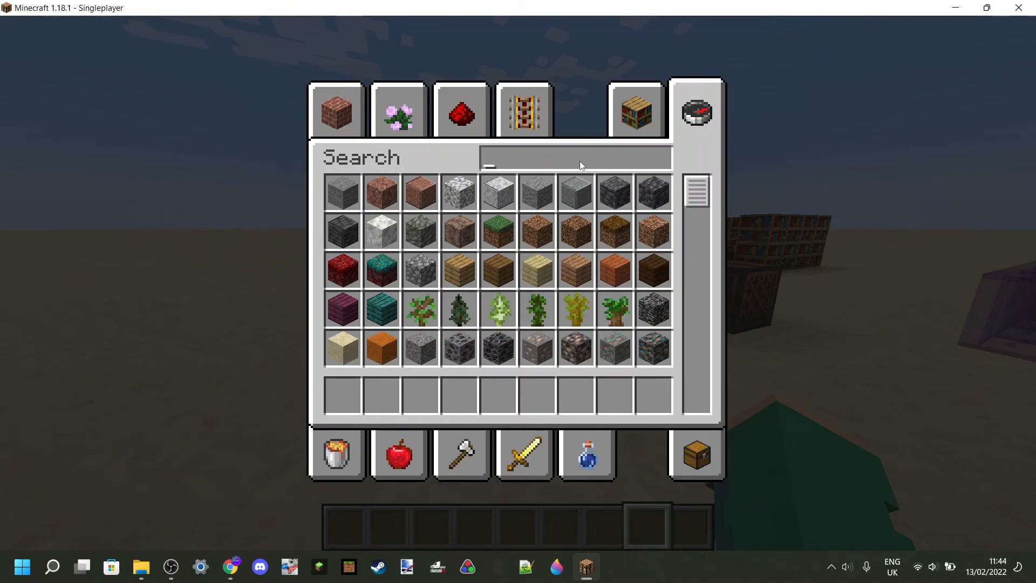
pyautogui.write('aca')
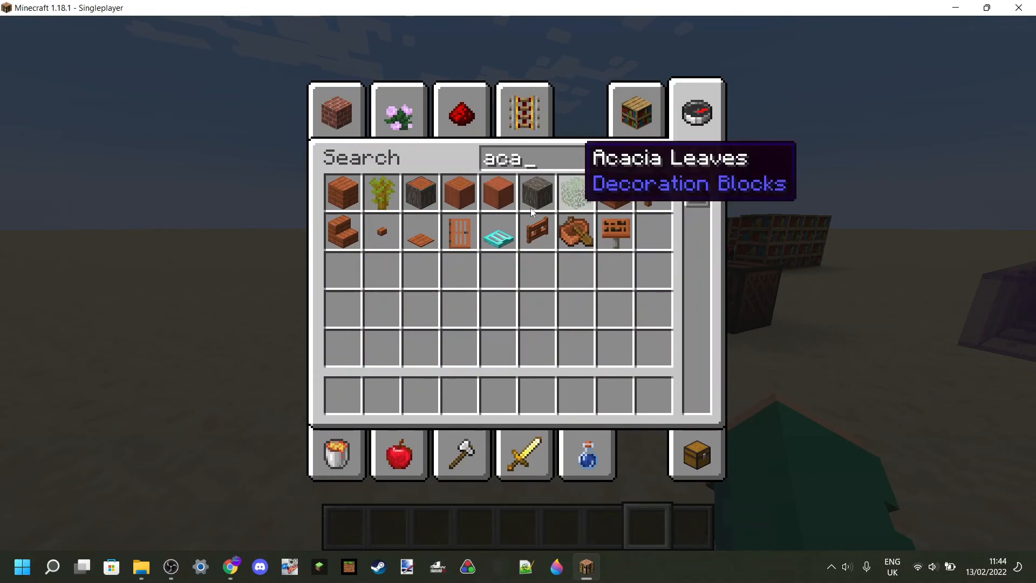
pyautogui.click(498, 238)
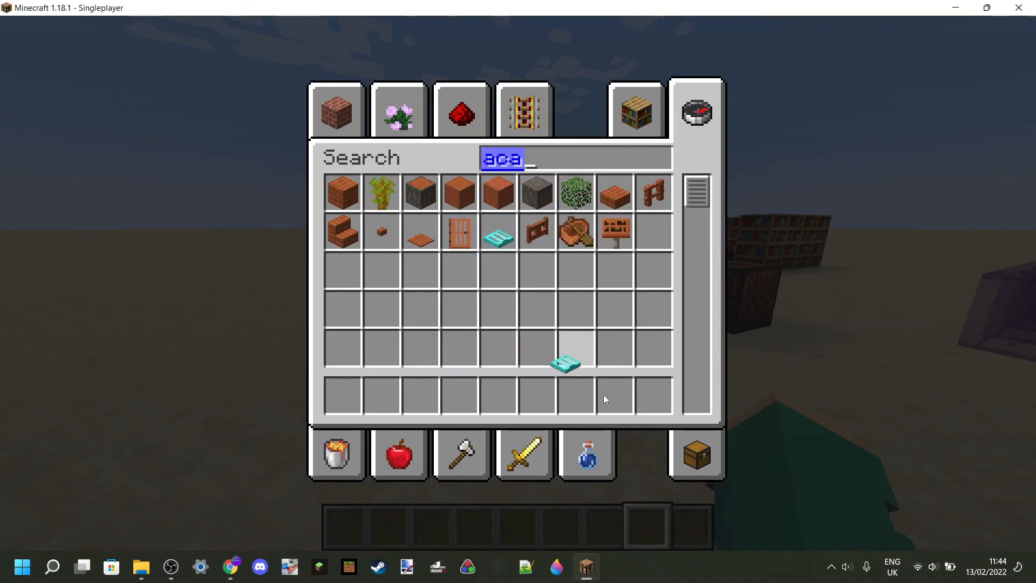
pyautogui.click(652, 402)
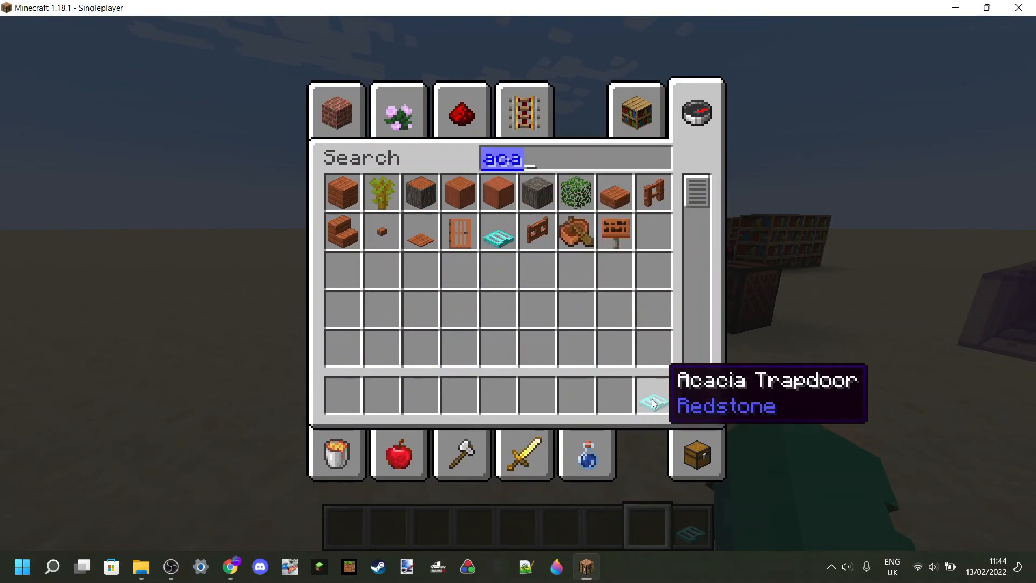
pyautogui.press('Escape')
# Place the acacia trapdoor on the sand and toggle it open and closed with an empty hand
pyautogui.press('9')
pyautogui.rightClick(516, 281)
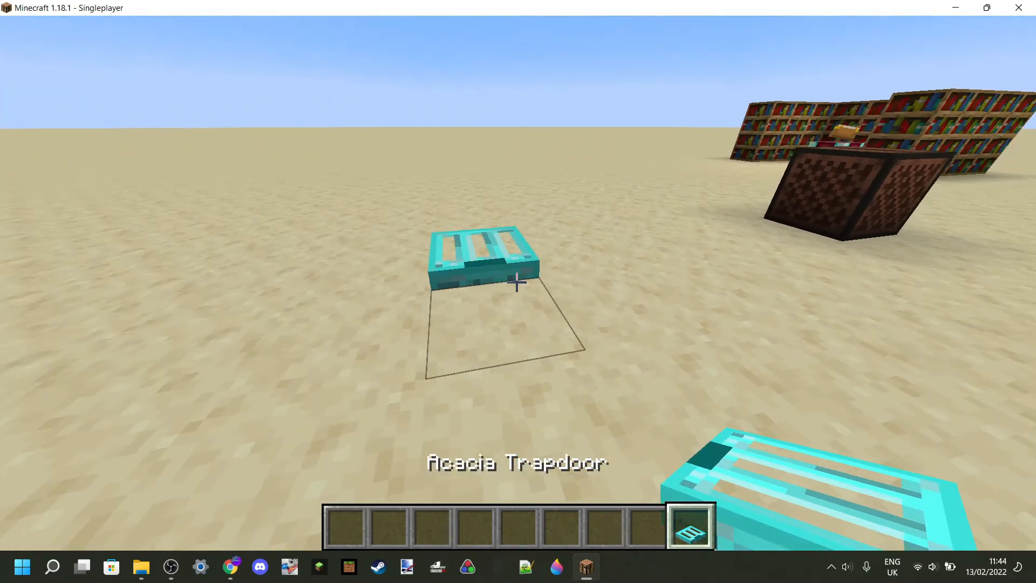
pyautogui.press('8')
pyautogui.rightClick(517, 282)
pyautogui.rightClick(517, 281)
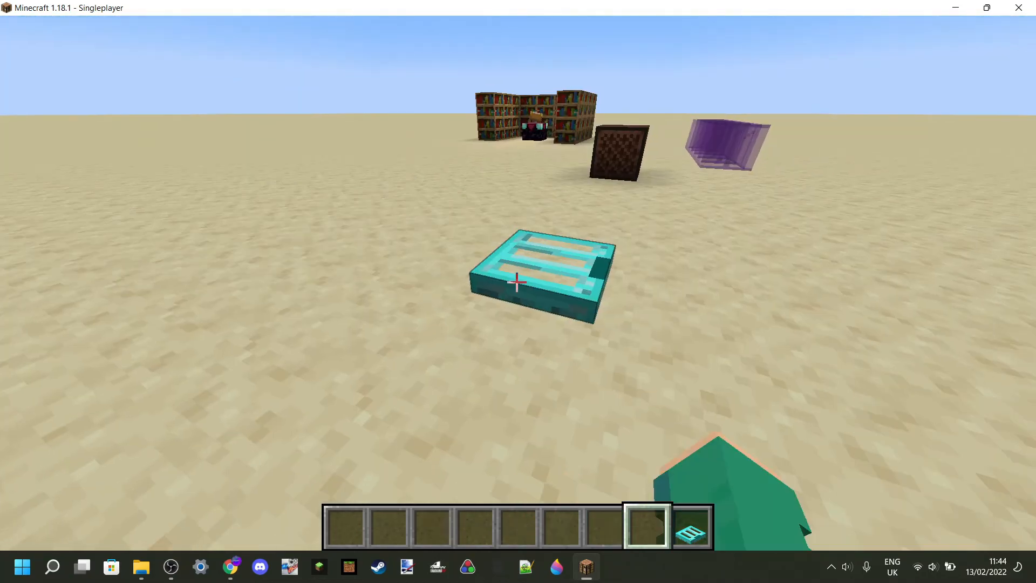
# Search the creative inventory for "am" and put the Amethyst Shard in the eighth hotbar slot
pyautogui.press('e')
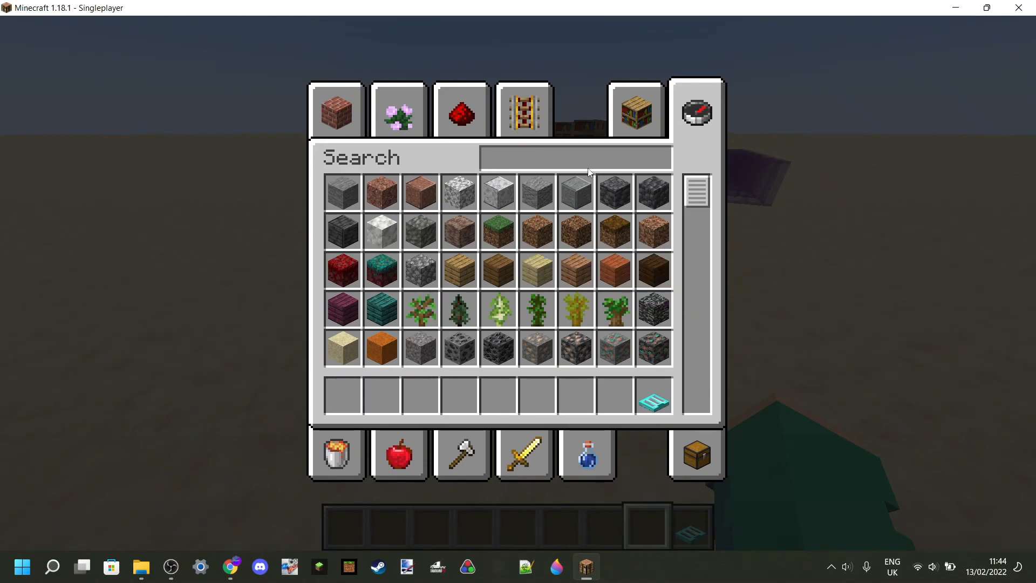
pyautogui.write('am')
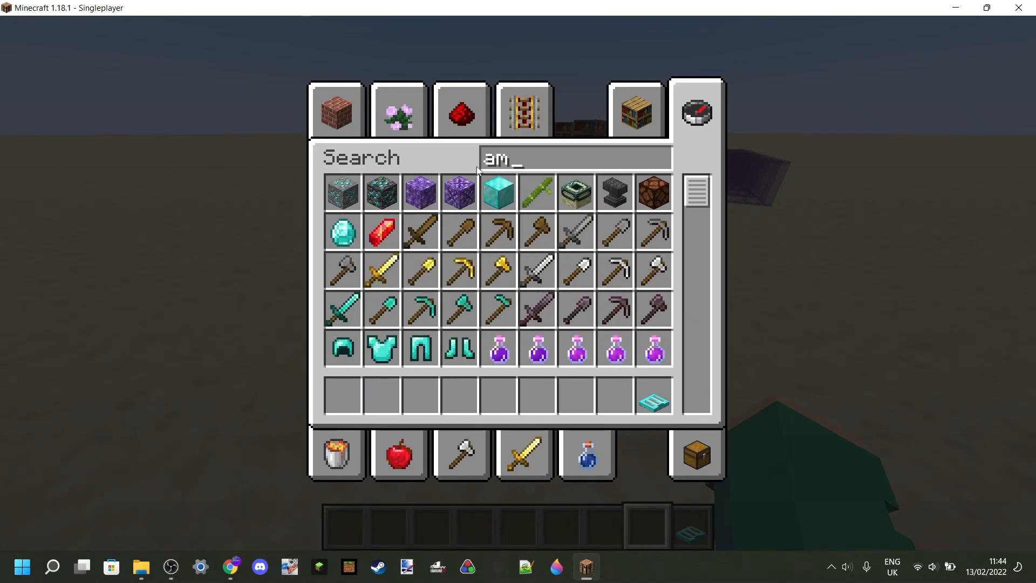
pyautogui.click(382, 232)
pyautogui.click(613, 398)
pyautogui.press('Escape')
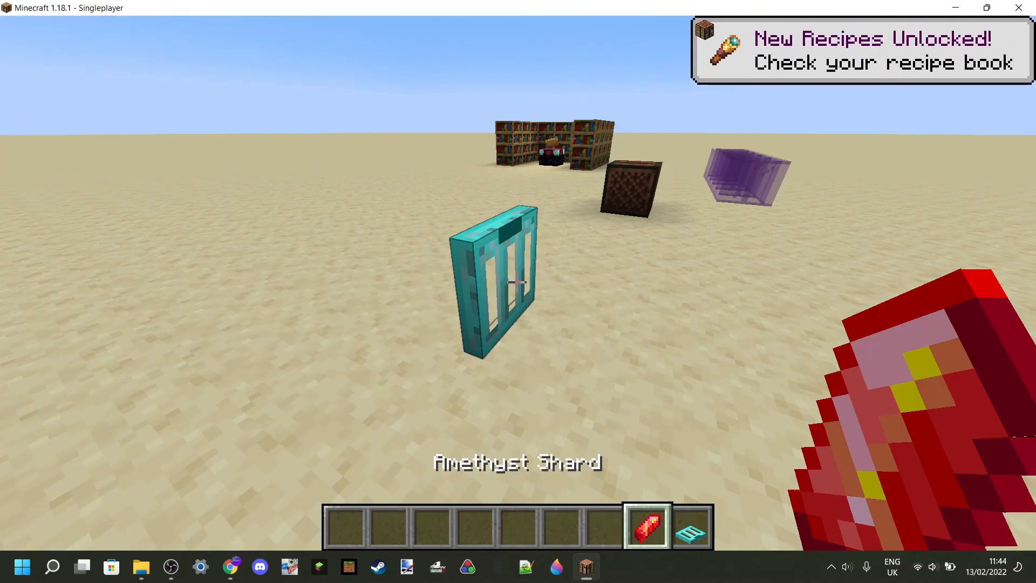
# Examine the repainted textures on the opened acacia trapdoor and the held amethyst shard from several angles
pyautogui.press('w')
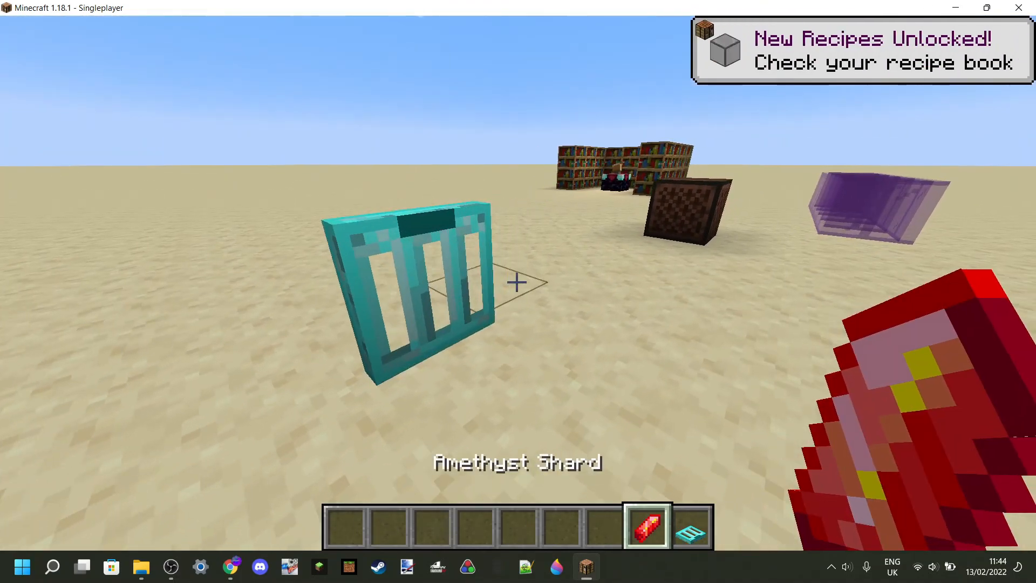
pyautogui.press('s')
pyautogui.scroll(1, 516, 282)
pyautogui.scroll(-1, 516, 282)
pyautogui.press('w')
pyautogui.press('d')
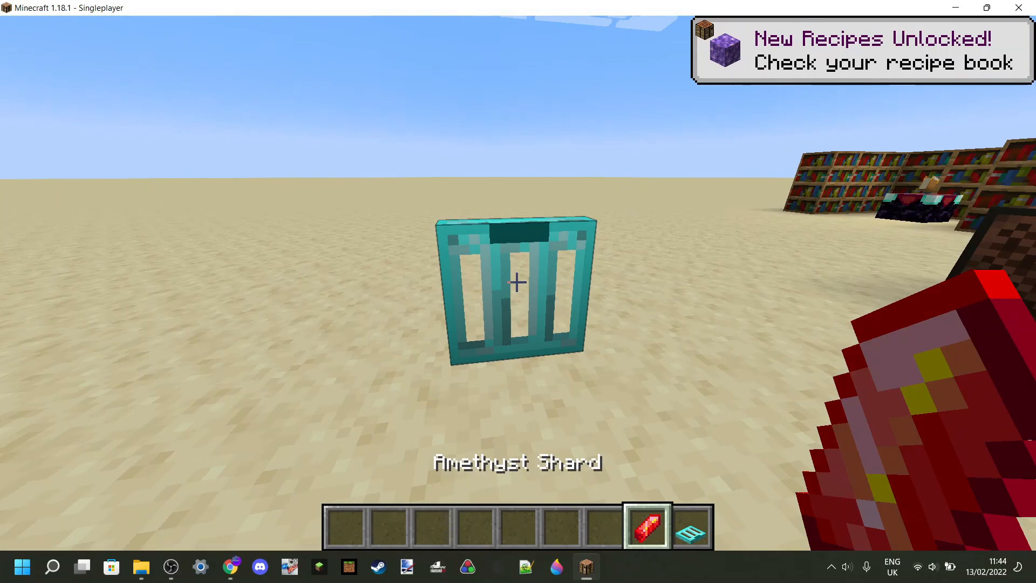
pyautogui.press('s')
pyautogui.press('a')
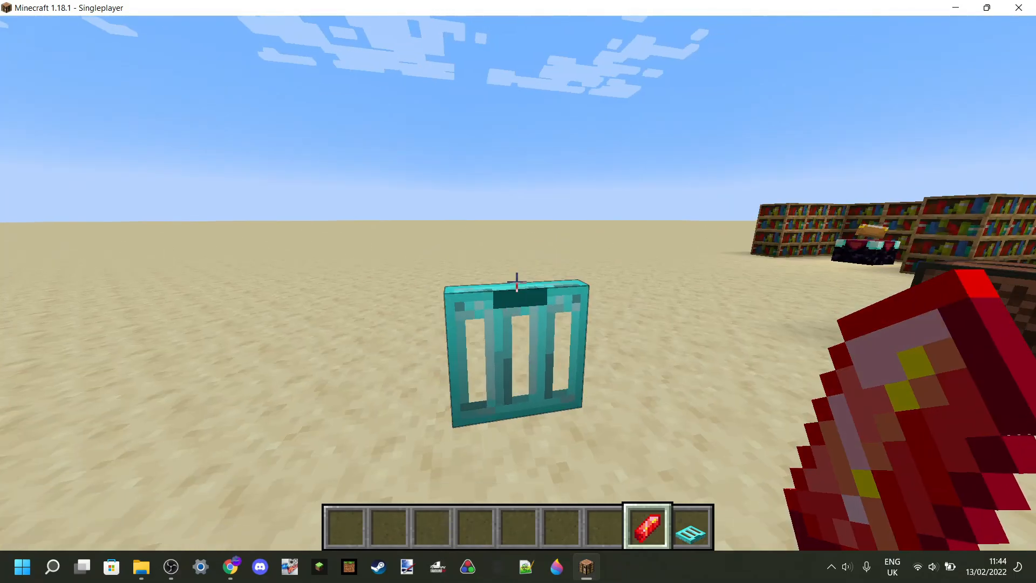
pyautogui.press('w')
pyautogui.press('s')
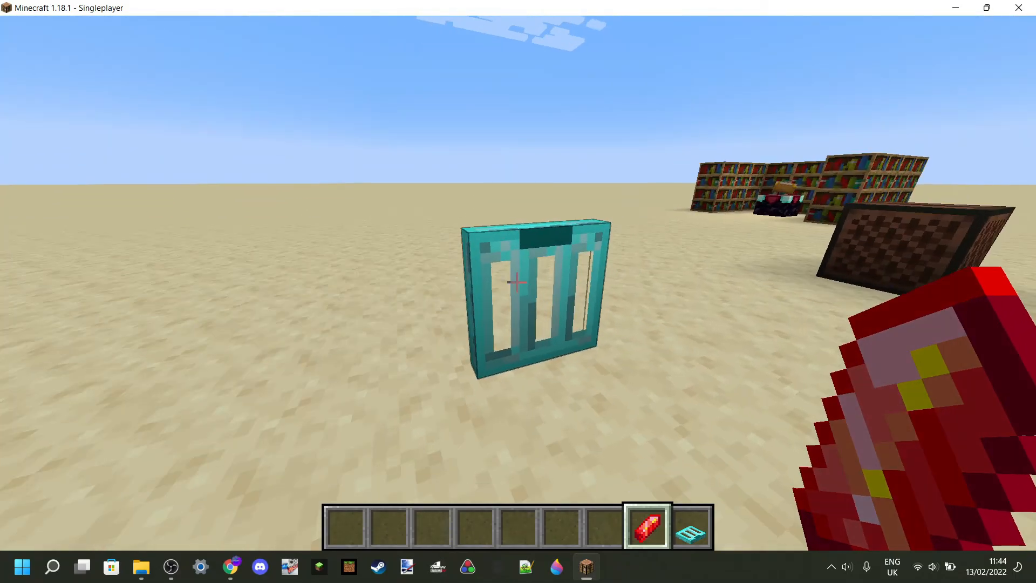
# Place a second acacia trapdoor upright beside the first and inspect the pair from the front with an empty hand
pyautogui.scroll(-1, 516, 282)
pyautogui.press('w')
pyautogui.rightClick(516, 283)
pyautogui.scroll(2, 516, 282)
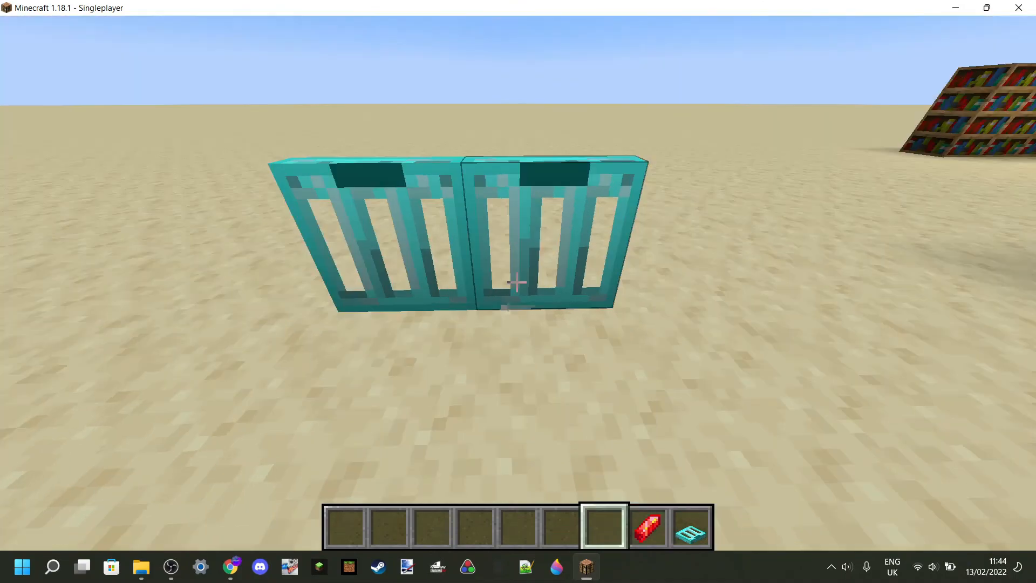
pyautogui.press('s')
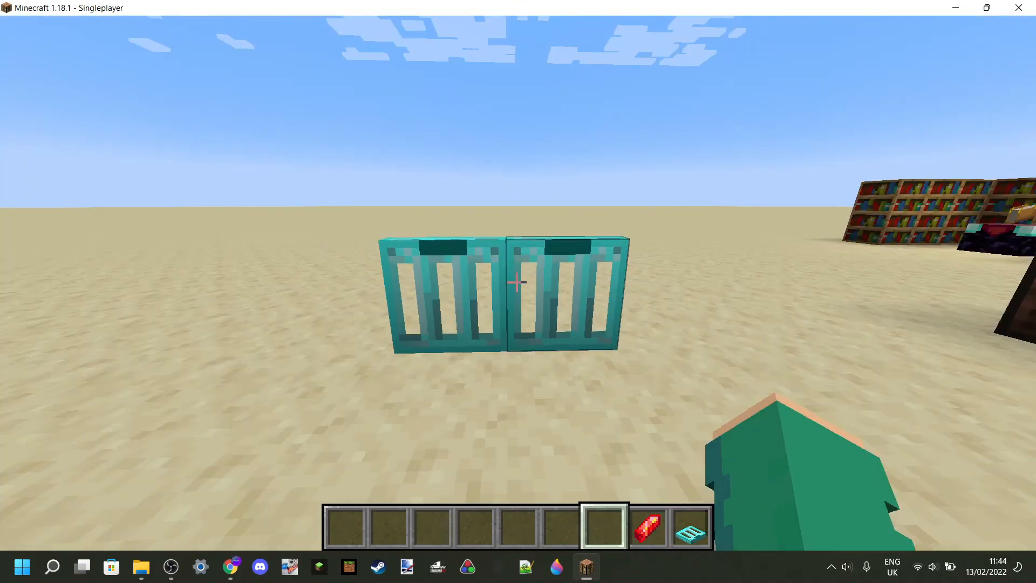
pyautogui.press('a')
pyautogui.press('d')
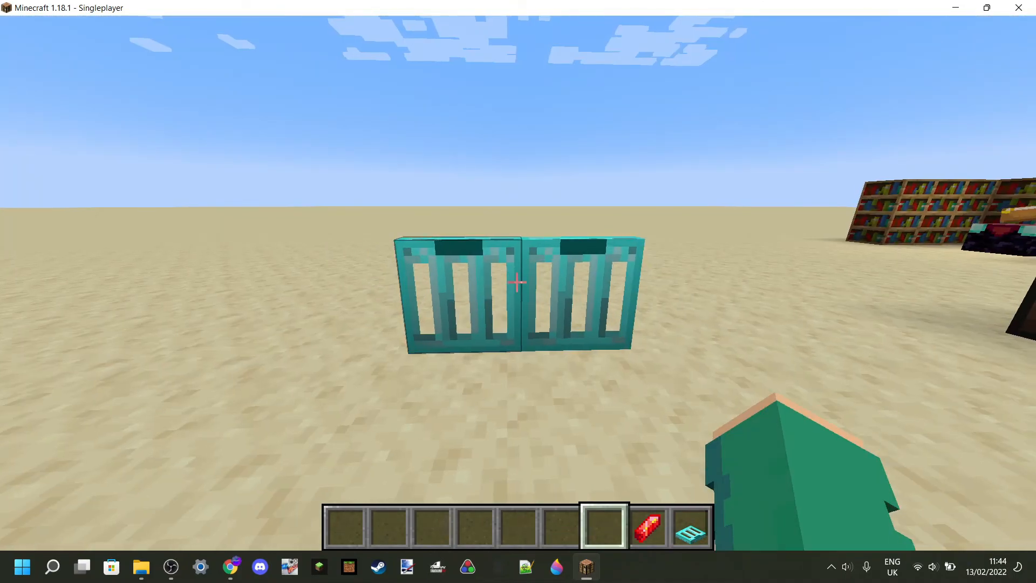
pyautogui.press('w')
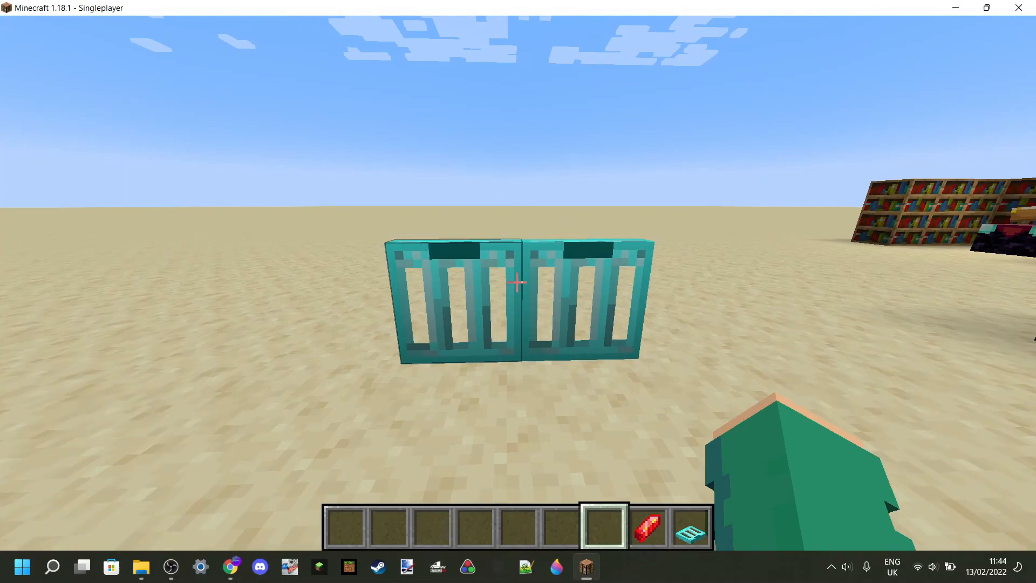
pyautogui.press('w')
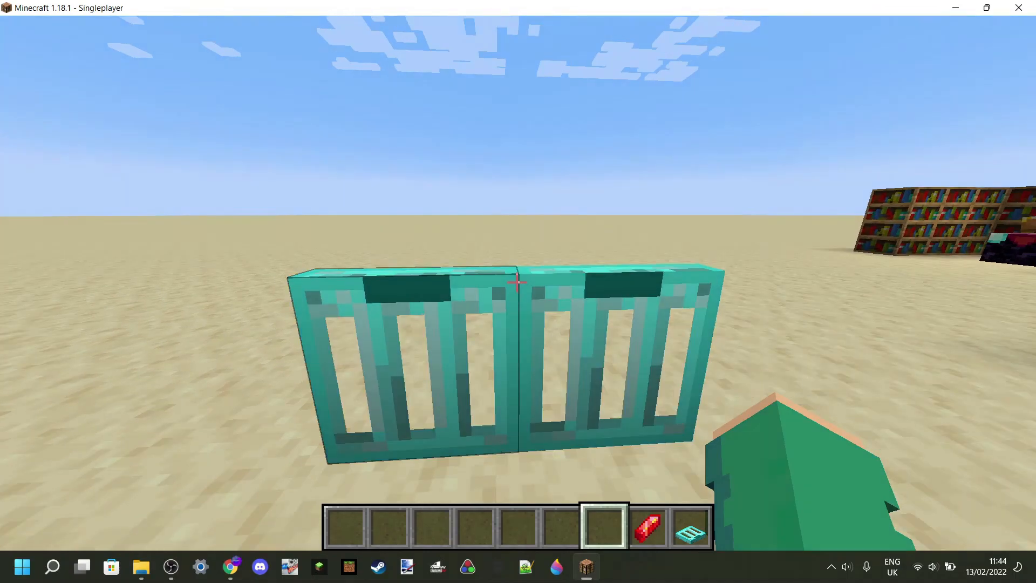